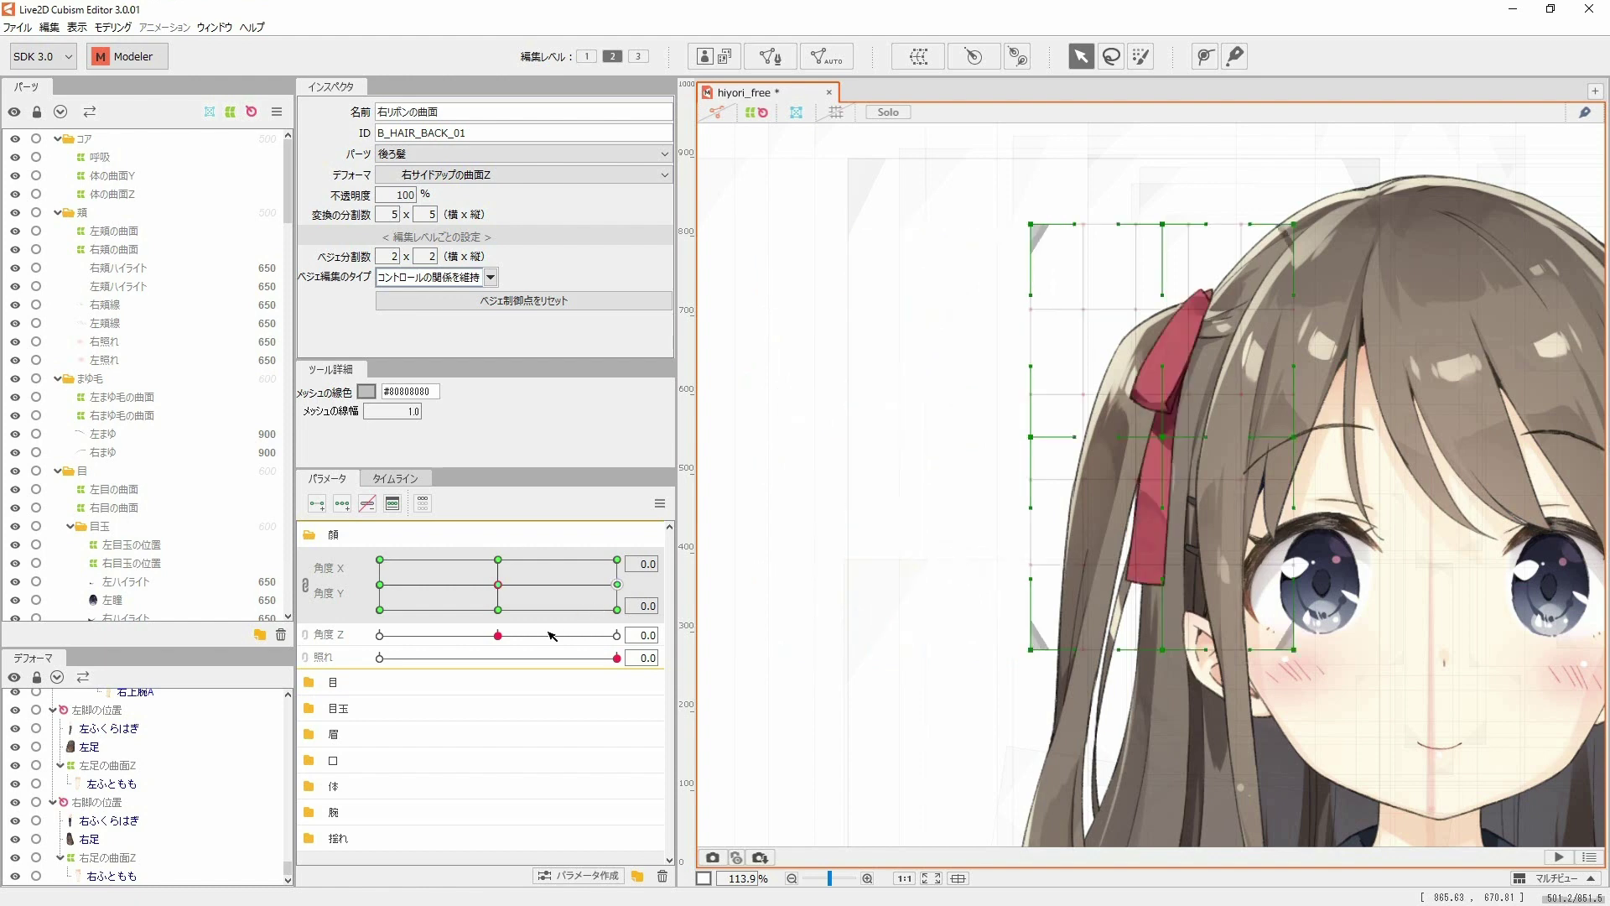
Step: Preview the finished sample model's head turn by moving 角度 X and 角度 Y together to a corner key
{"action": "left_click_drag", "start_coordinate": [503, 581], "coordinate": [372, 500]}
{"action": "left_click", "coordinate": [374, 506]}
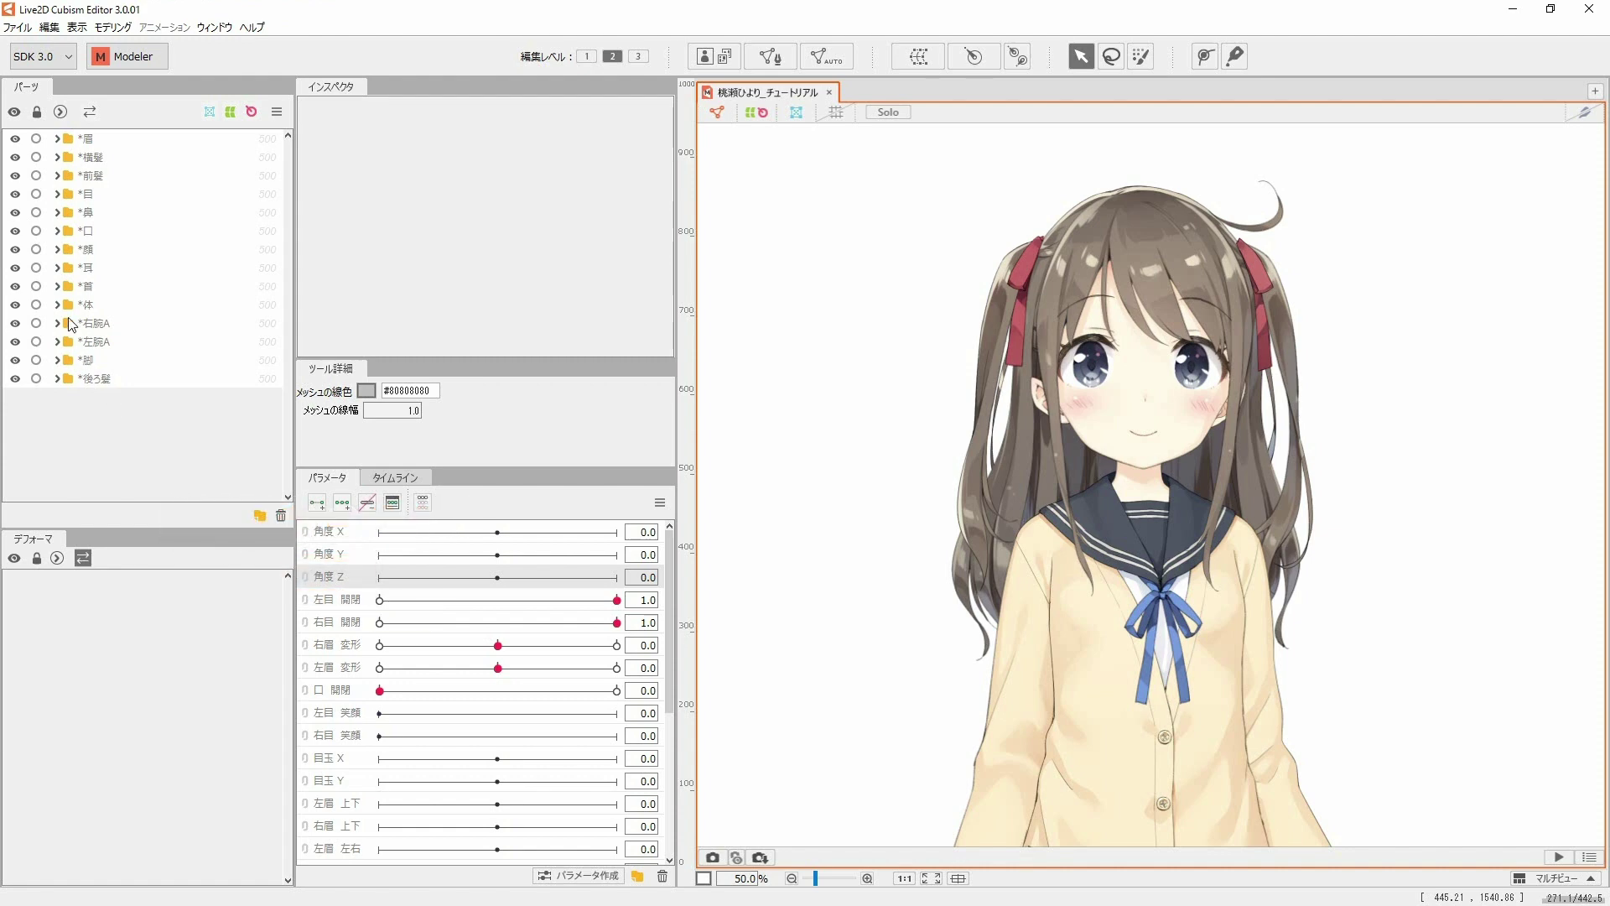
Step: Lock the *首, *体, *右腕A, *左腕A and *脚 parts and select all the remaining objects of the head
{"action": "left_click_drag", "start_coordinate": [40, 290], "coordinate": [44, 363]}
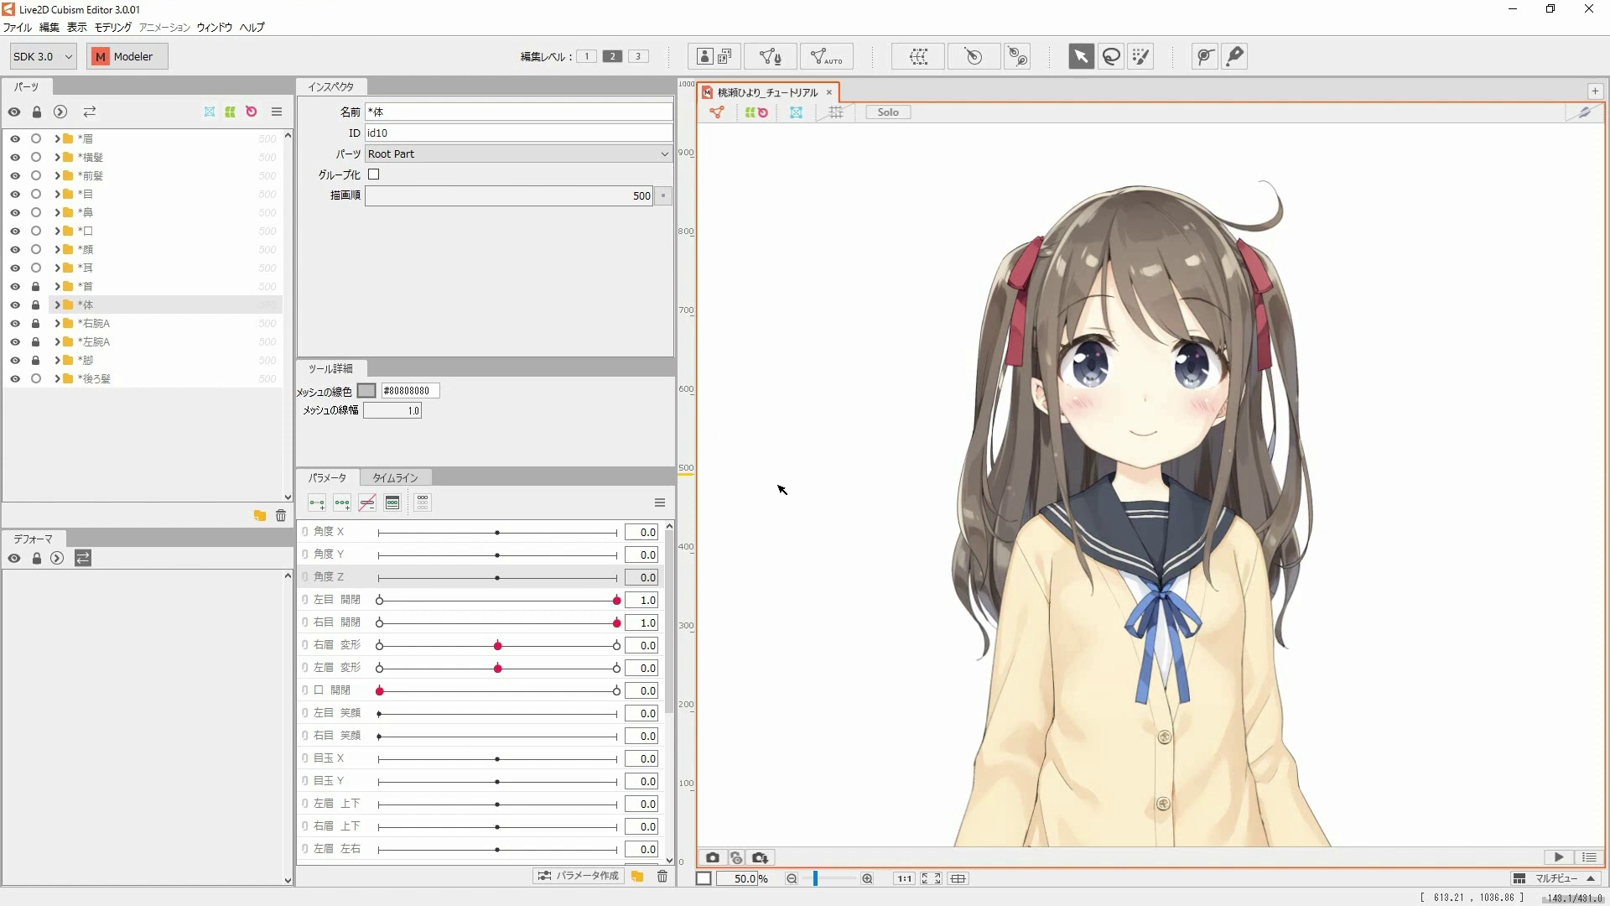
{"action": "key", "text": "ctrl+a"}
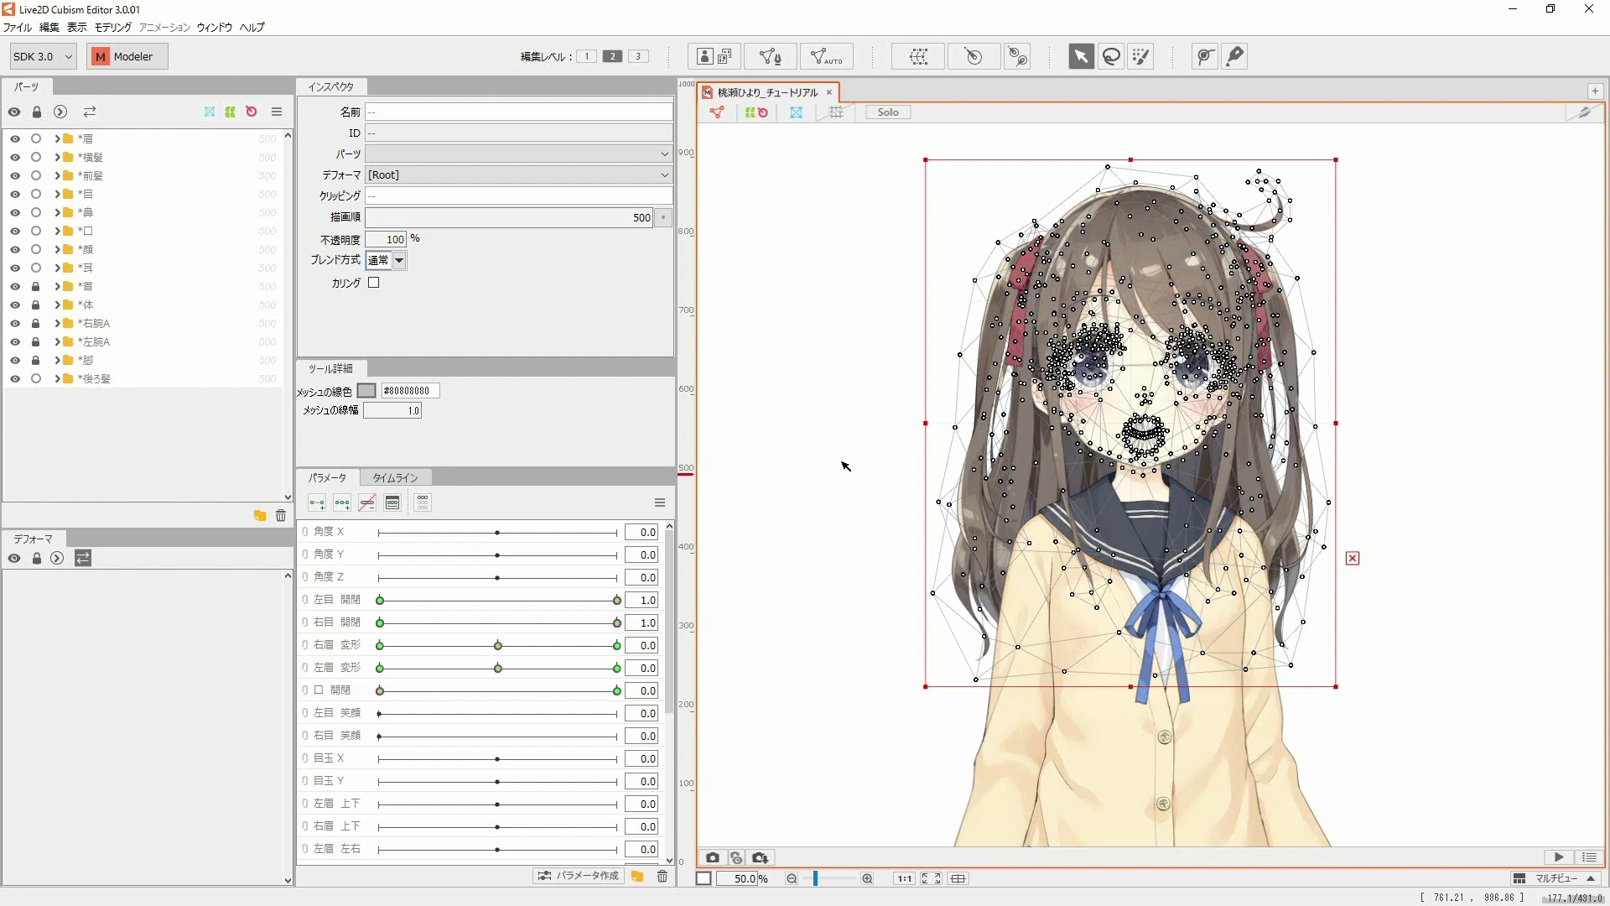
Step: Create a rotation deformer named 顔の回転 in the *顔 part as the parent of the selected objects
{"action": "left_click", "coordinate": [970, 66]}
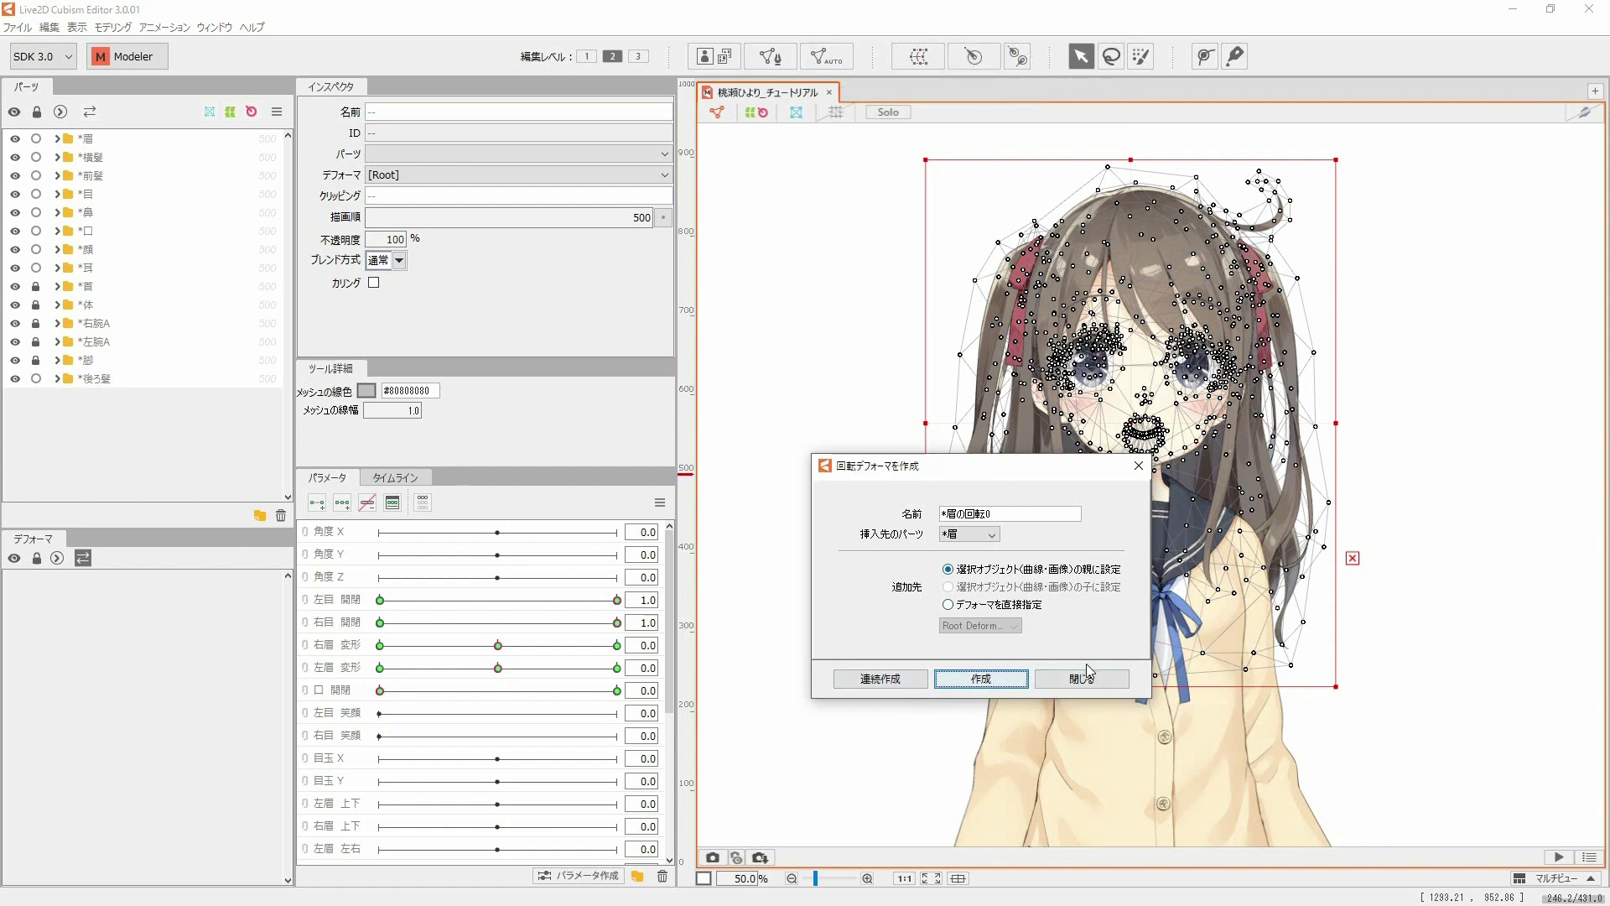
{"action": "left_click", "coordinate": [992, 534]}
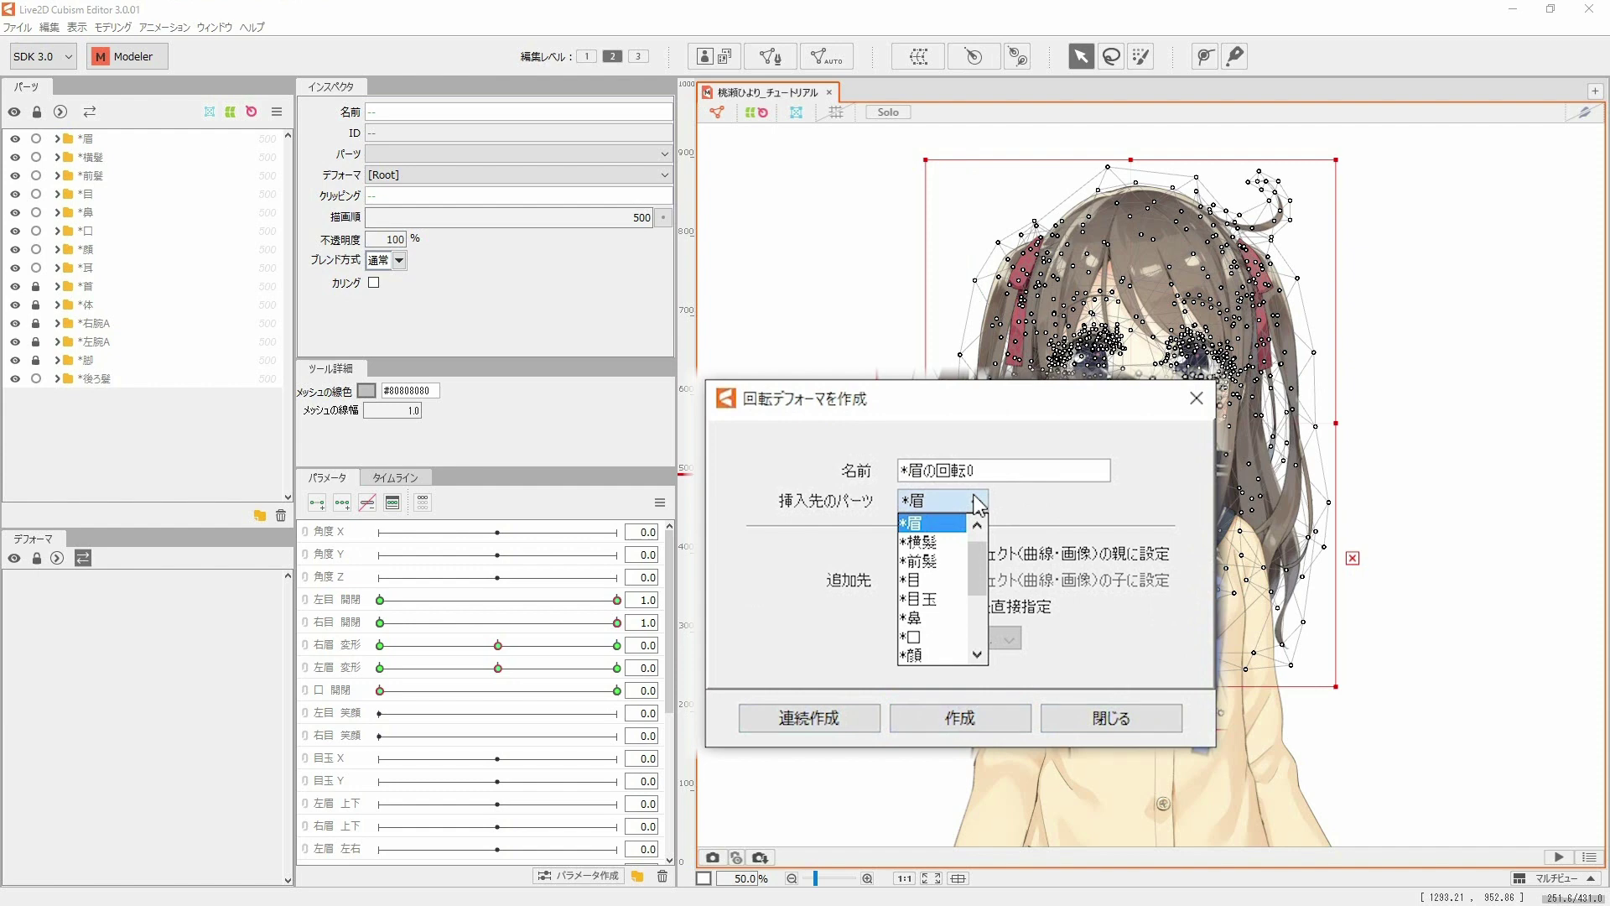
{"action": "scroll", "coordinate": [930, 604], "scroll_direction": "down", "scroll_amount": 1}
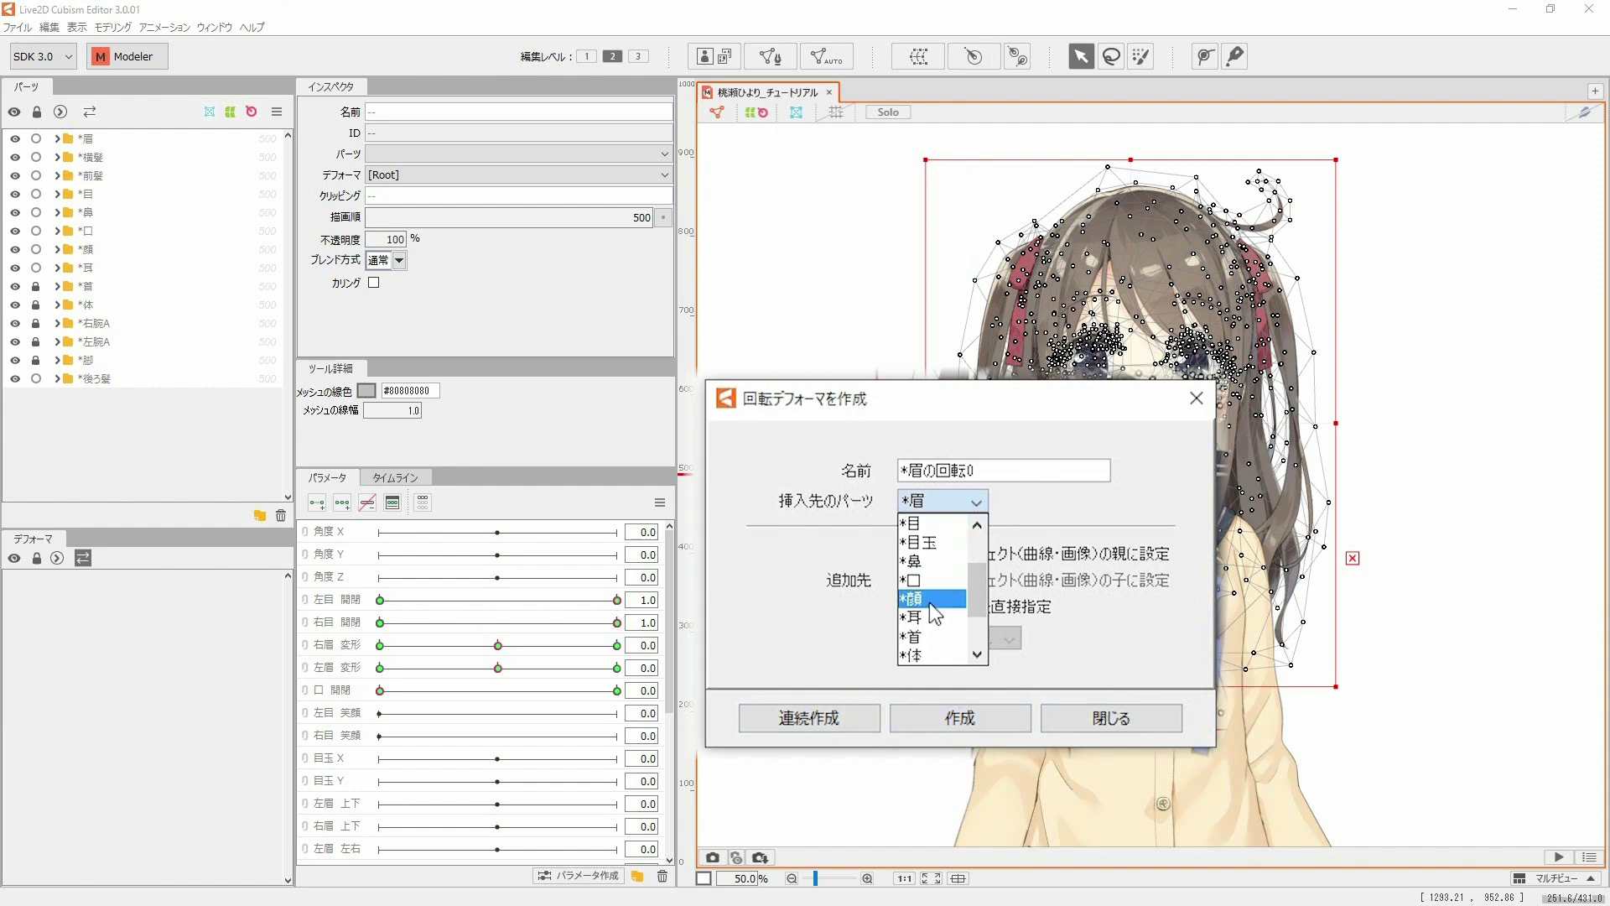
{"action": "left_click", "coordinate": [931, 602]}
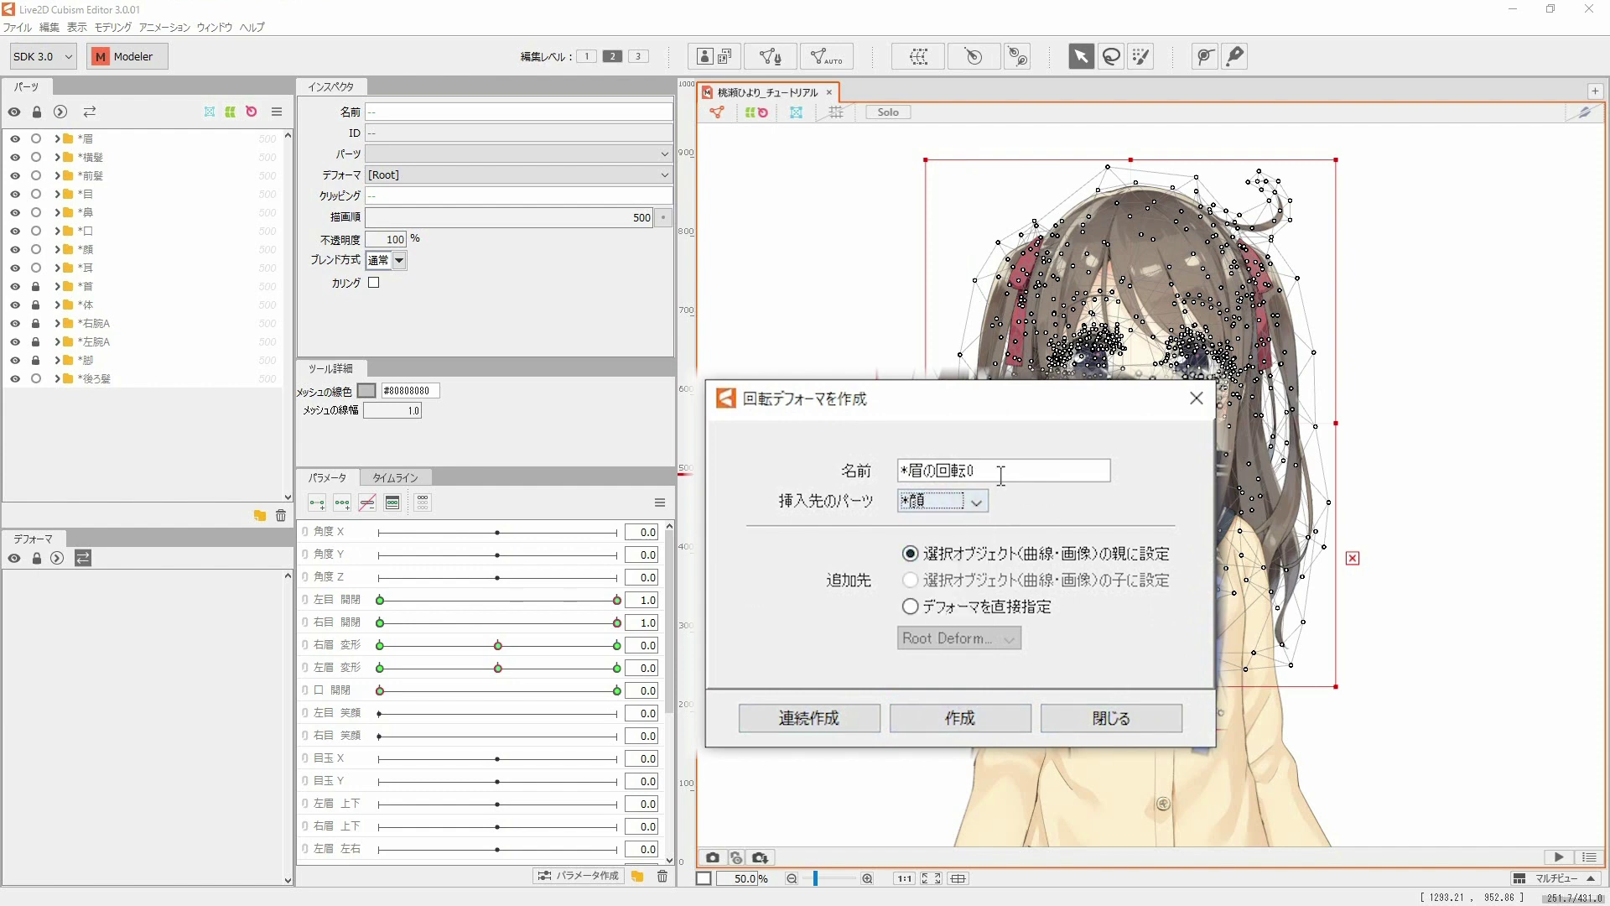
{"action": "left_click", "coordinate": [1001, 475]}
{"action": "key", "text": "BackSpace"}
{"action": "double_click", "coordinate": [911, 475]}
{"action": "type", "text": "顔"}
{"action": "left_click", "coordinate": [912, 477]}
{"action": "key", "text": "BackSpace"}
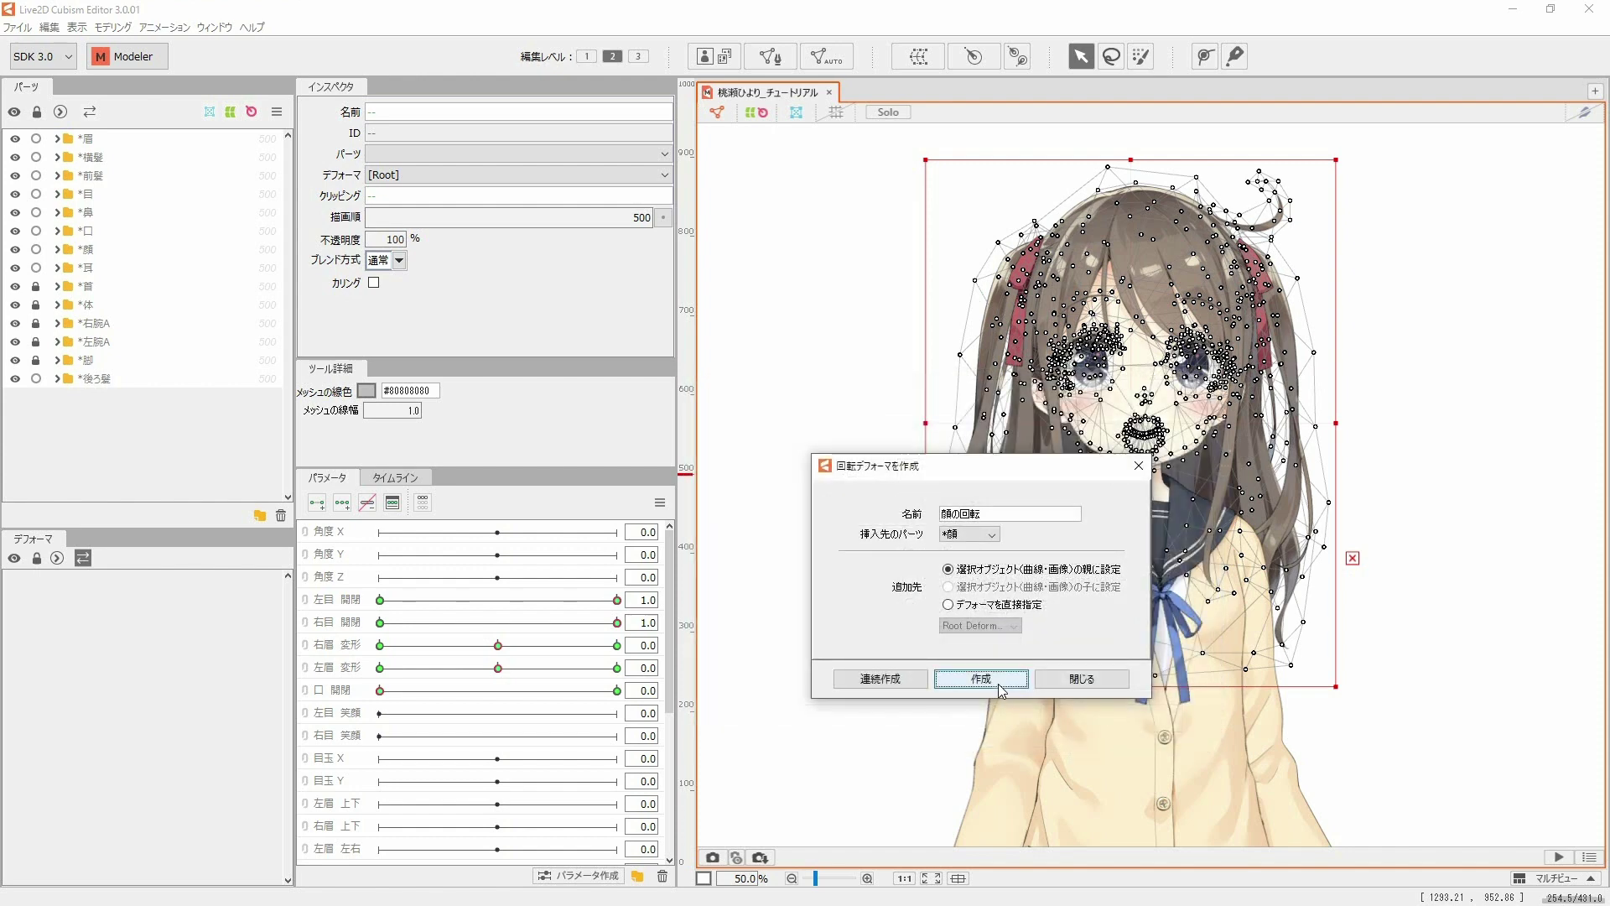
{"action": "left_click", "coordinate": [1000, 687]}
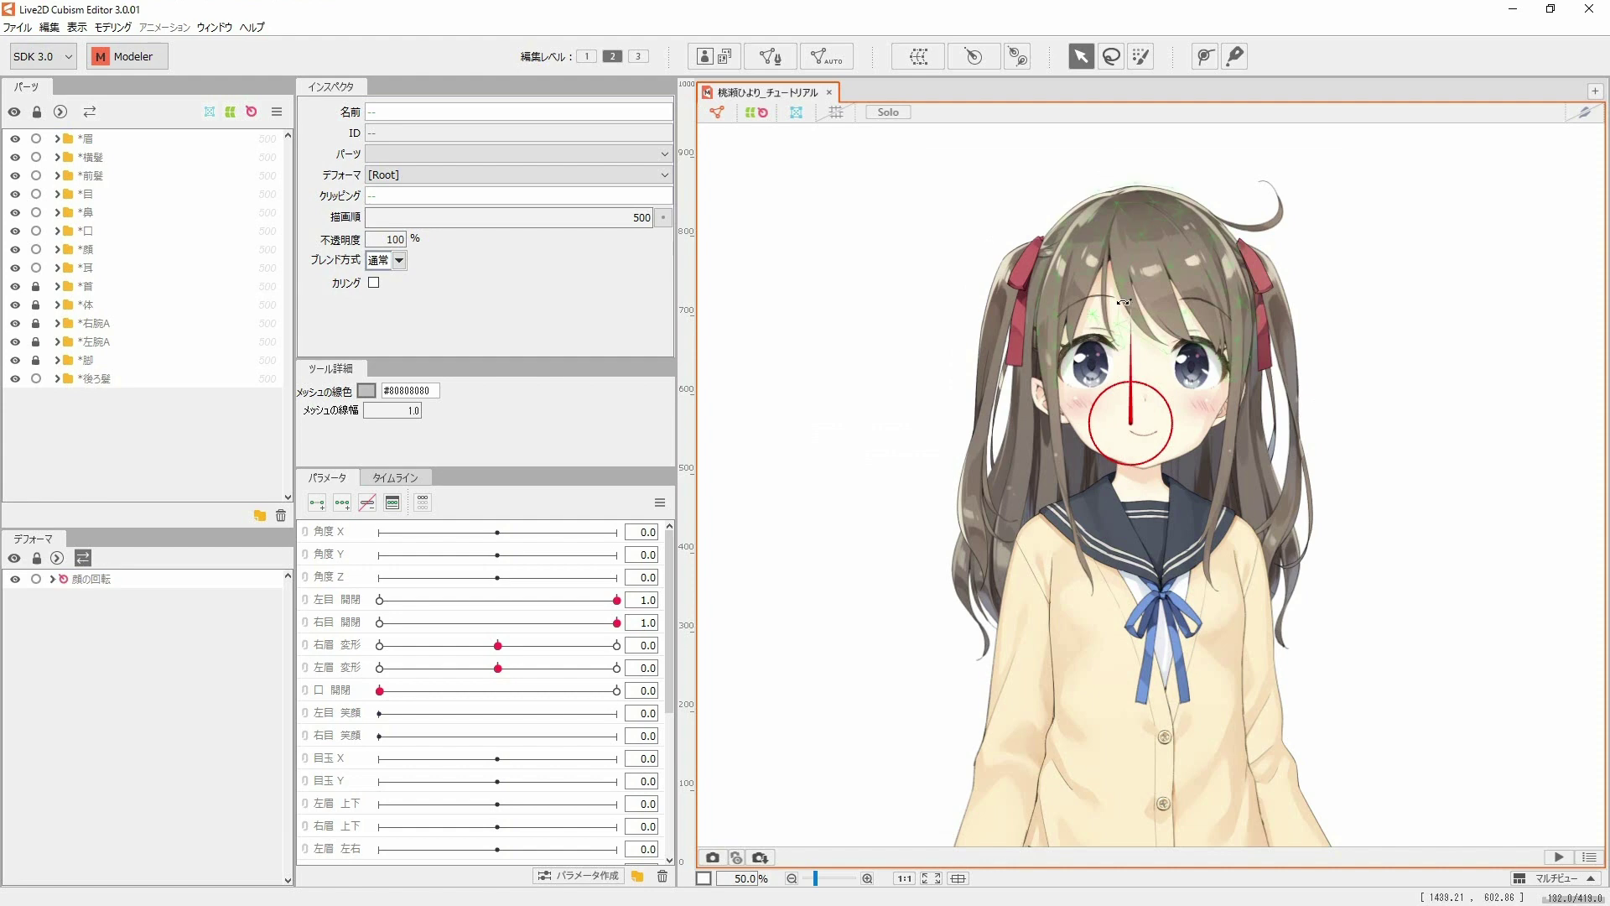
Step: Test the face rotation deformer by swinging its handle to tilt the head
{"action": "mouse_move", "coordinate": [1124, 302]}
{"action": "left_mouse_down"}
{"action": "mouse_move", "coordinate": [1145, 298]}
{"action": "mouse_move", "coordinate": [1099, 317]}
{"action": "mouse_move", "coordinate": [1199, 307]}
{"action": "mouse_move", "coordinate": [1132, 312]}
{"action": "left_mouse_up"}
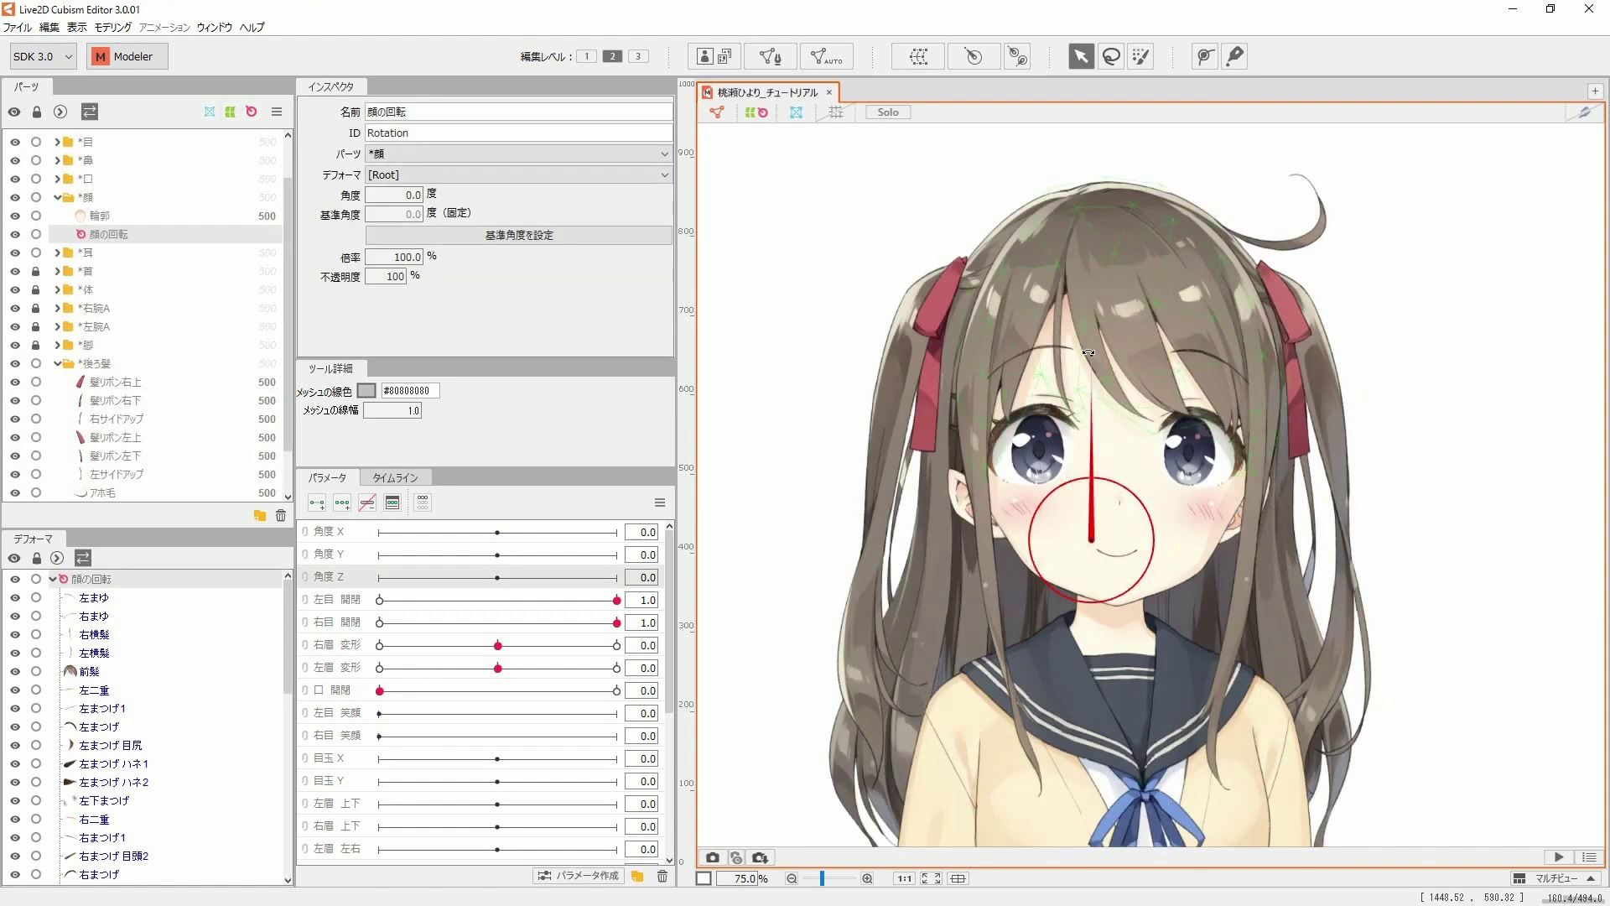
{"action": "left_click_drag", "start_coordinate": [1089, 352], "coordinate": [1203, 351]}
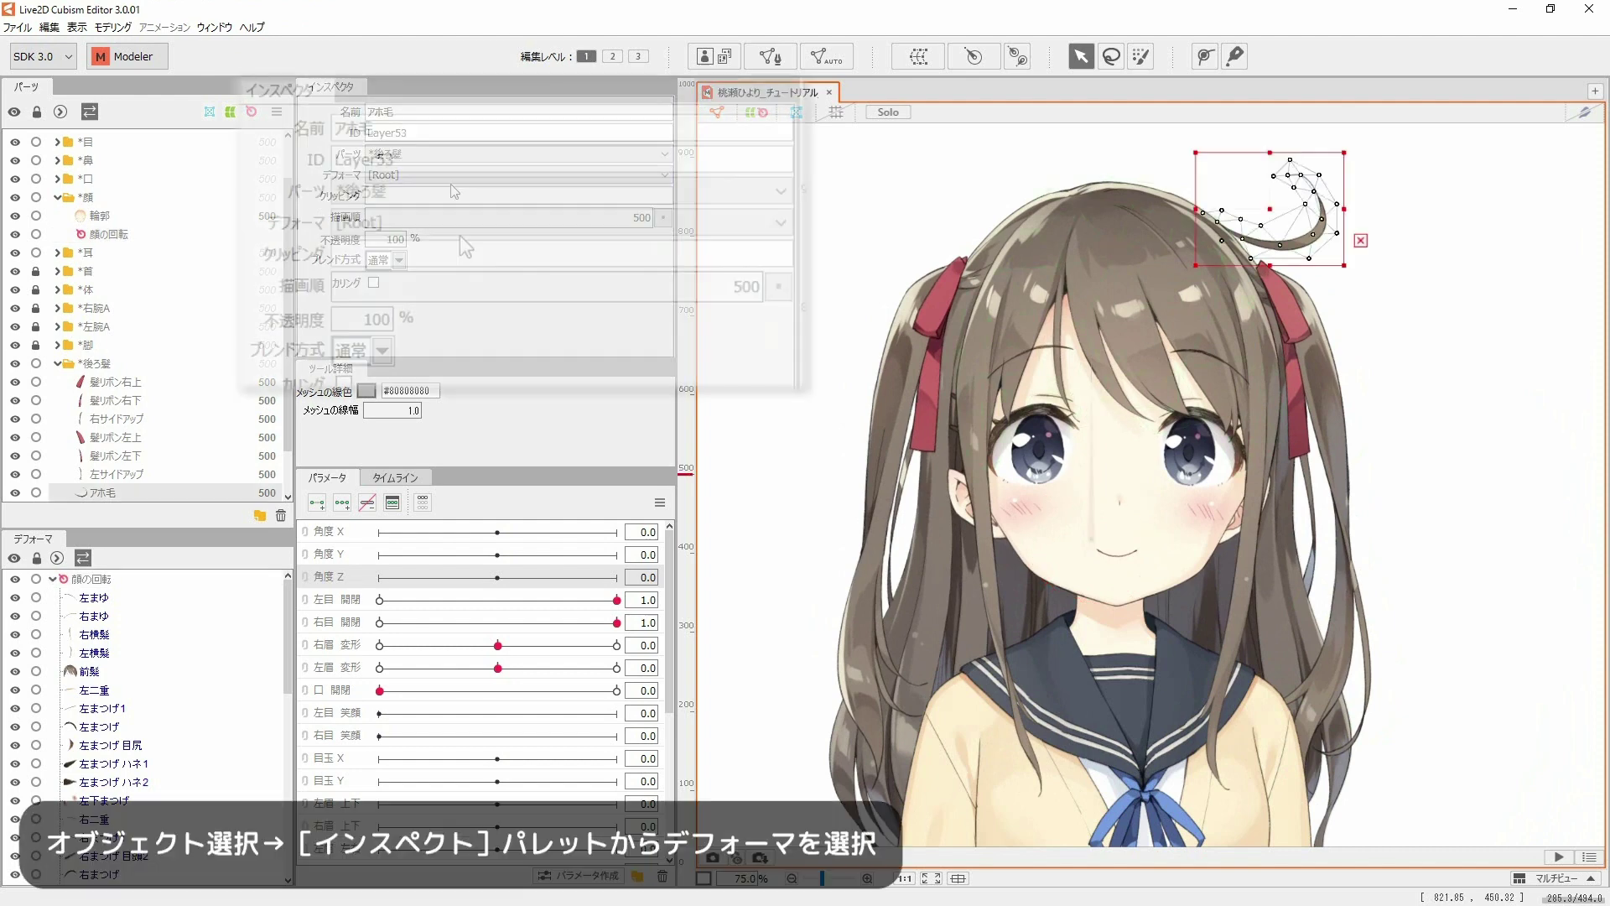
Step: Assign the アホ毛 mesh to the 顔の回転 deformer and tilt the head to test it
{"action": "left_click", "coordinate": [458, 175]}
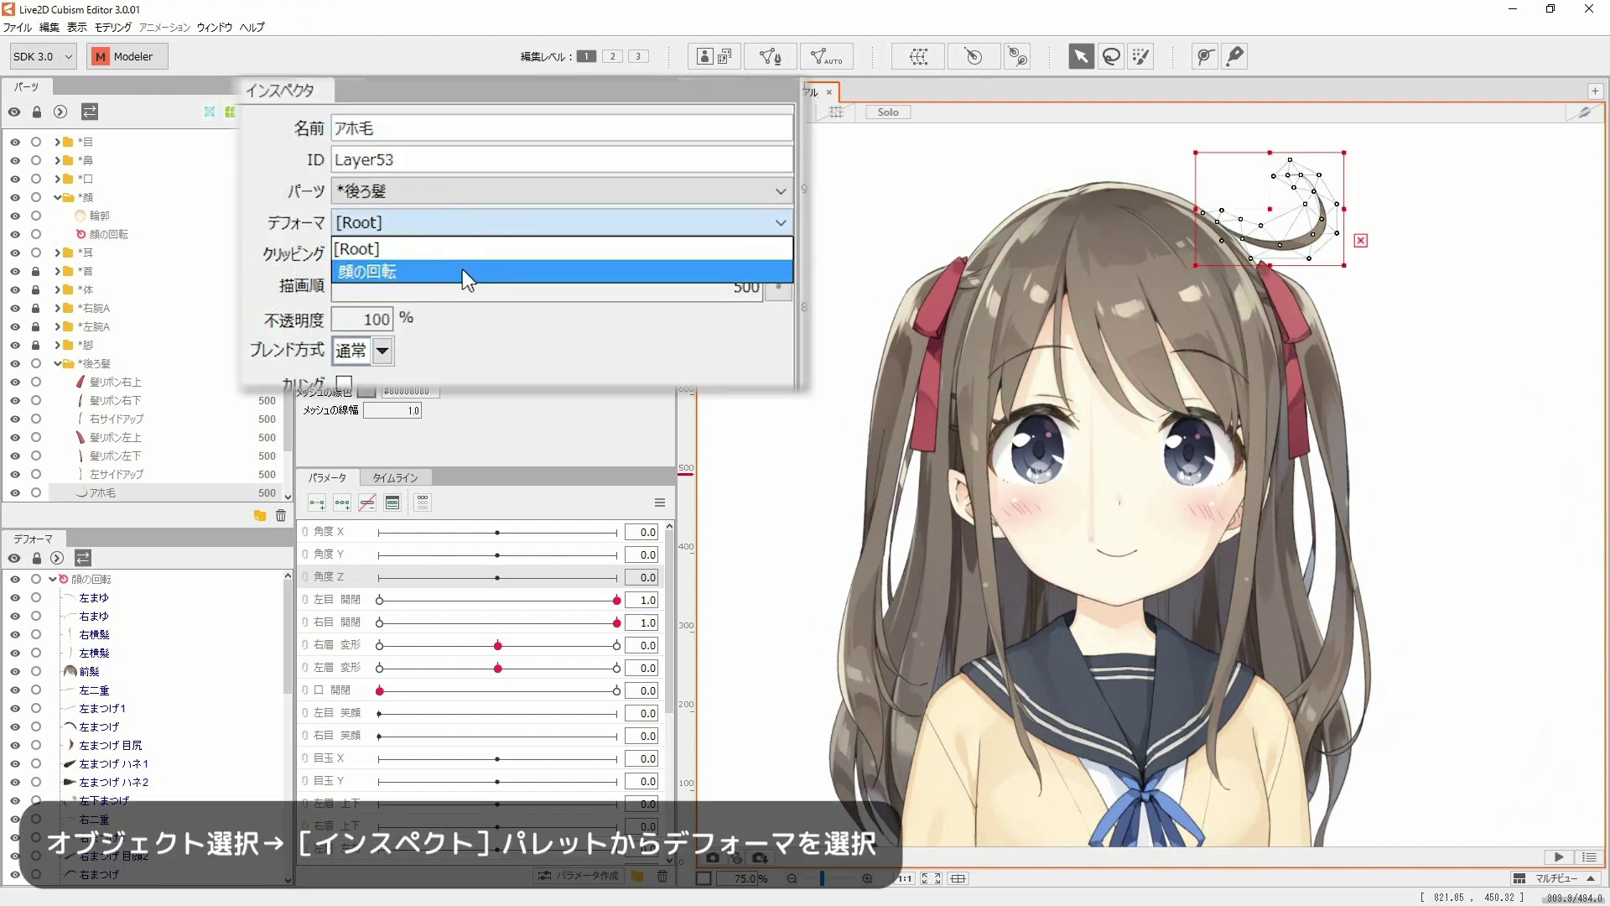
{"action": "left_click", "coordinate": [461, 270]}
{"action": "left_click_drag", "start_coordinate": [1090, 352], "coordinate": [1050, 353]}
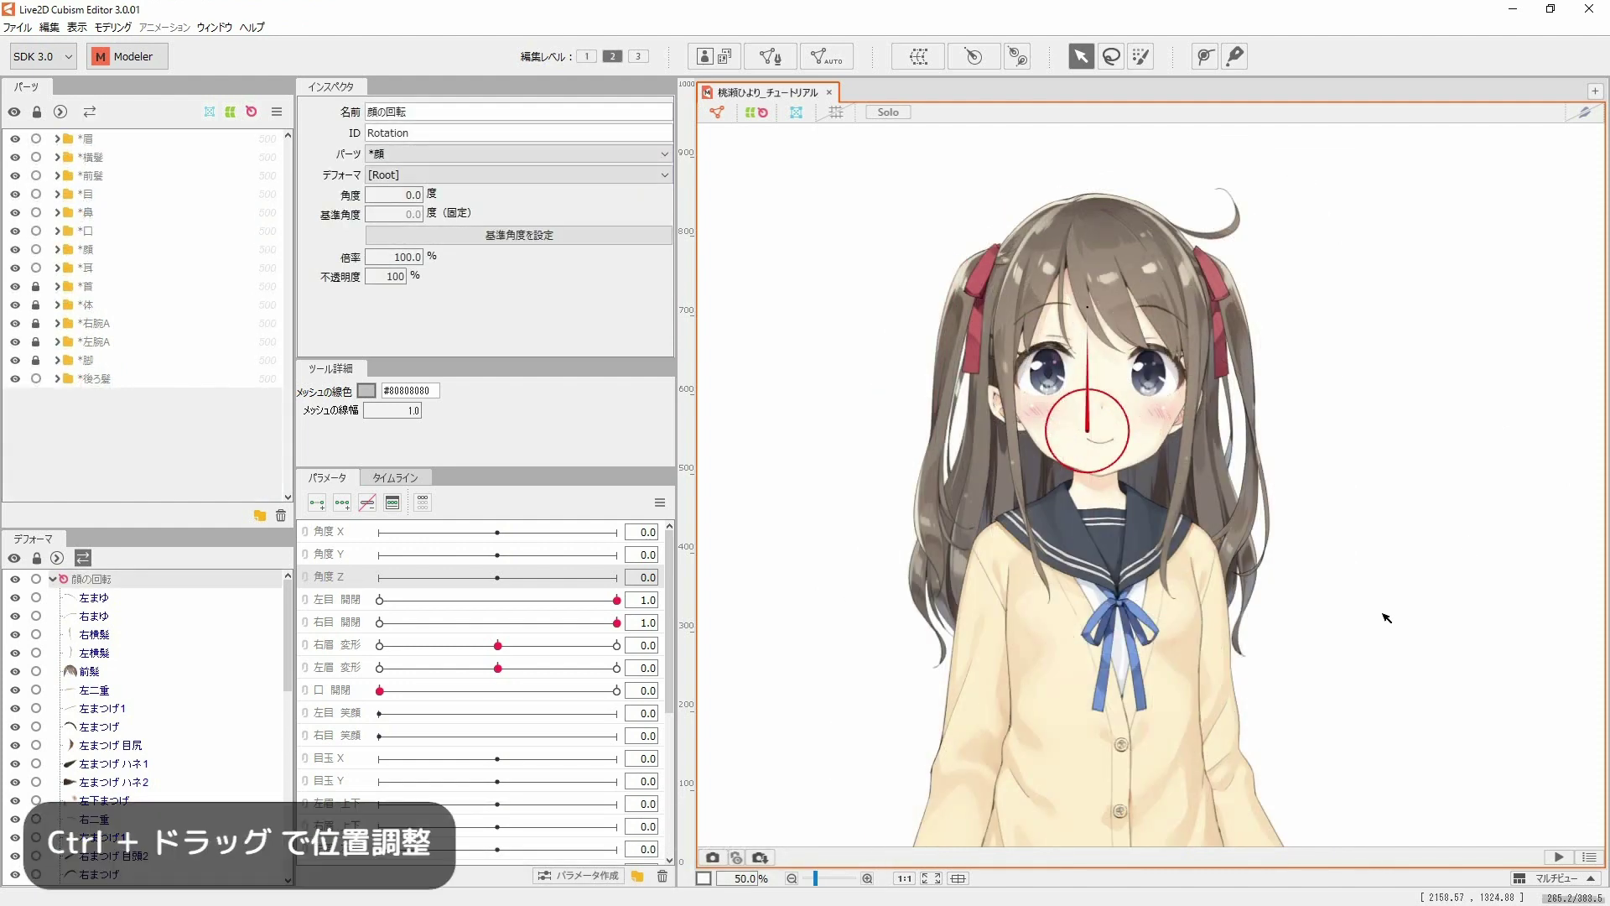
Step: Try the face rotation deformer's pivot beside the hair and near the shoulder, testing and undoing rotations
{"action": "left_click_drag", "start_coordinate": [1096, 435], "coordinate": [965, 441]}
{"action": "mouse_move", "coordinate": [963, 313]}
{"action": "left_mouse_down"}
{"action": "mouse_move", "coordinate": [924, 285]}
{"action": "mouse_move", "coordinate": [947, 312]}
{"action": "left_mouse_up"}
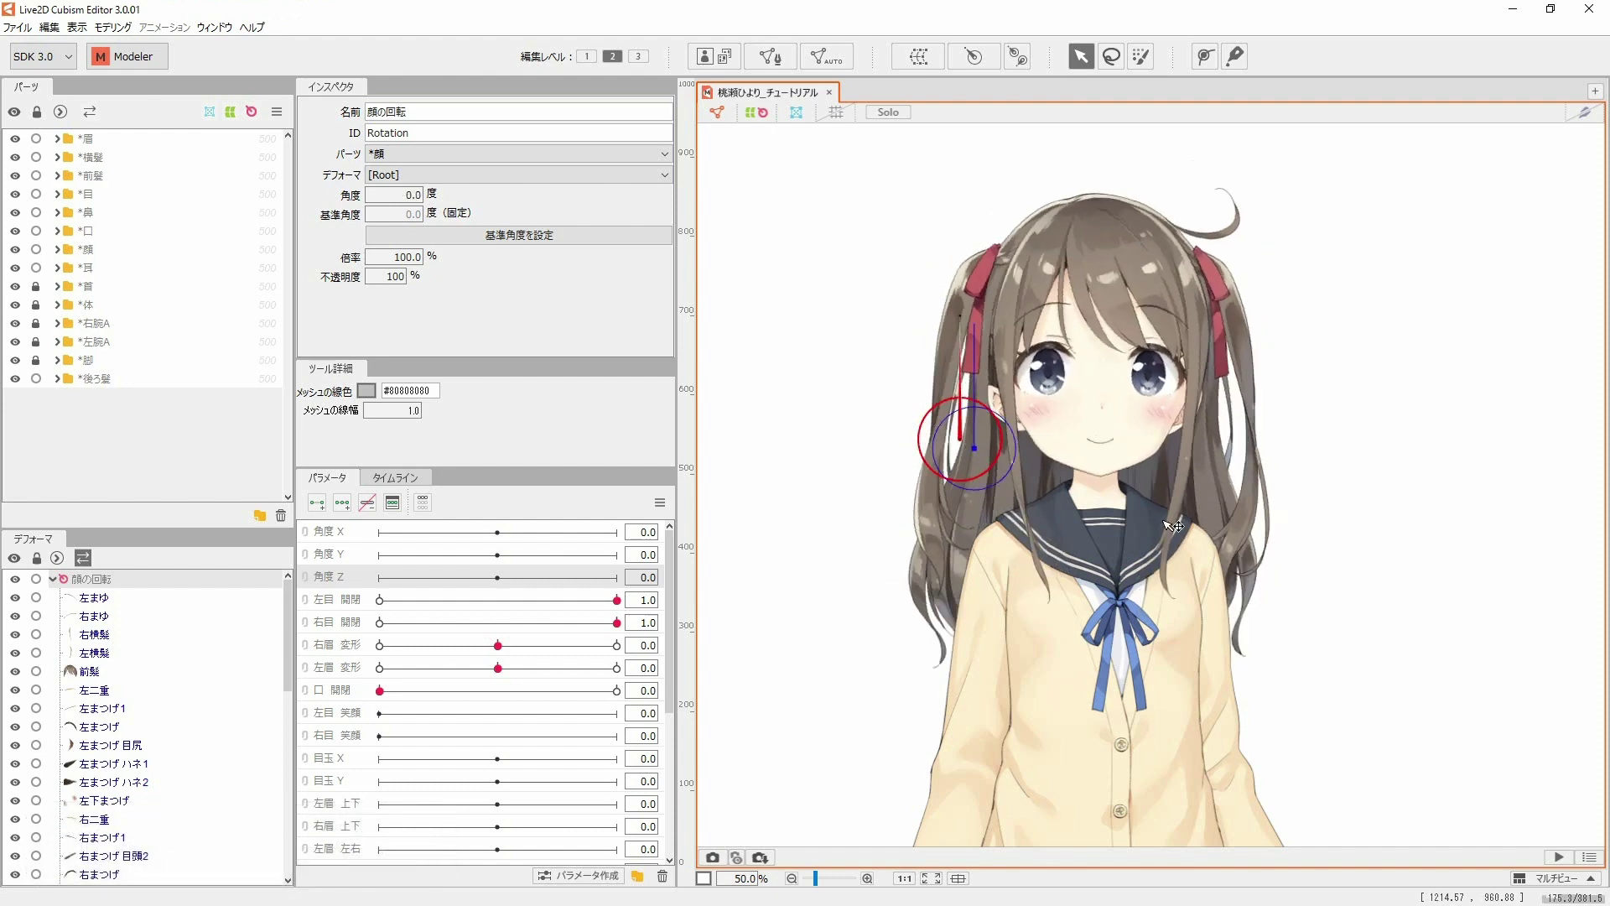
{"action": "left_click_drag", "start_coordinate": [961, 442], "coordinate": [1206, 510]}
{"action": "mouse_move", "coordinate": [1193, 384]}
{"action": "left_mouse_down"}
{"action": "mouse_move", "coordinate": [1283, 413]}
{"action": "mouse_move", "coordinate": [1197, 386]}
{"action": "left_mouse_up"}
{"action": "key", "text": "ctrl+z"}
{"action": "left_click_drag", "start_coordinate": [1226, 499], "coordinate": [1268, 429]}
{"action": "key", "text": "ctrl+z"}
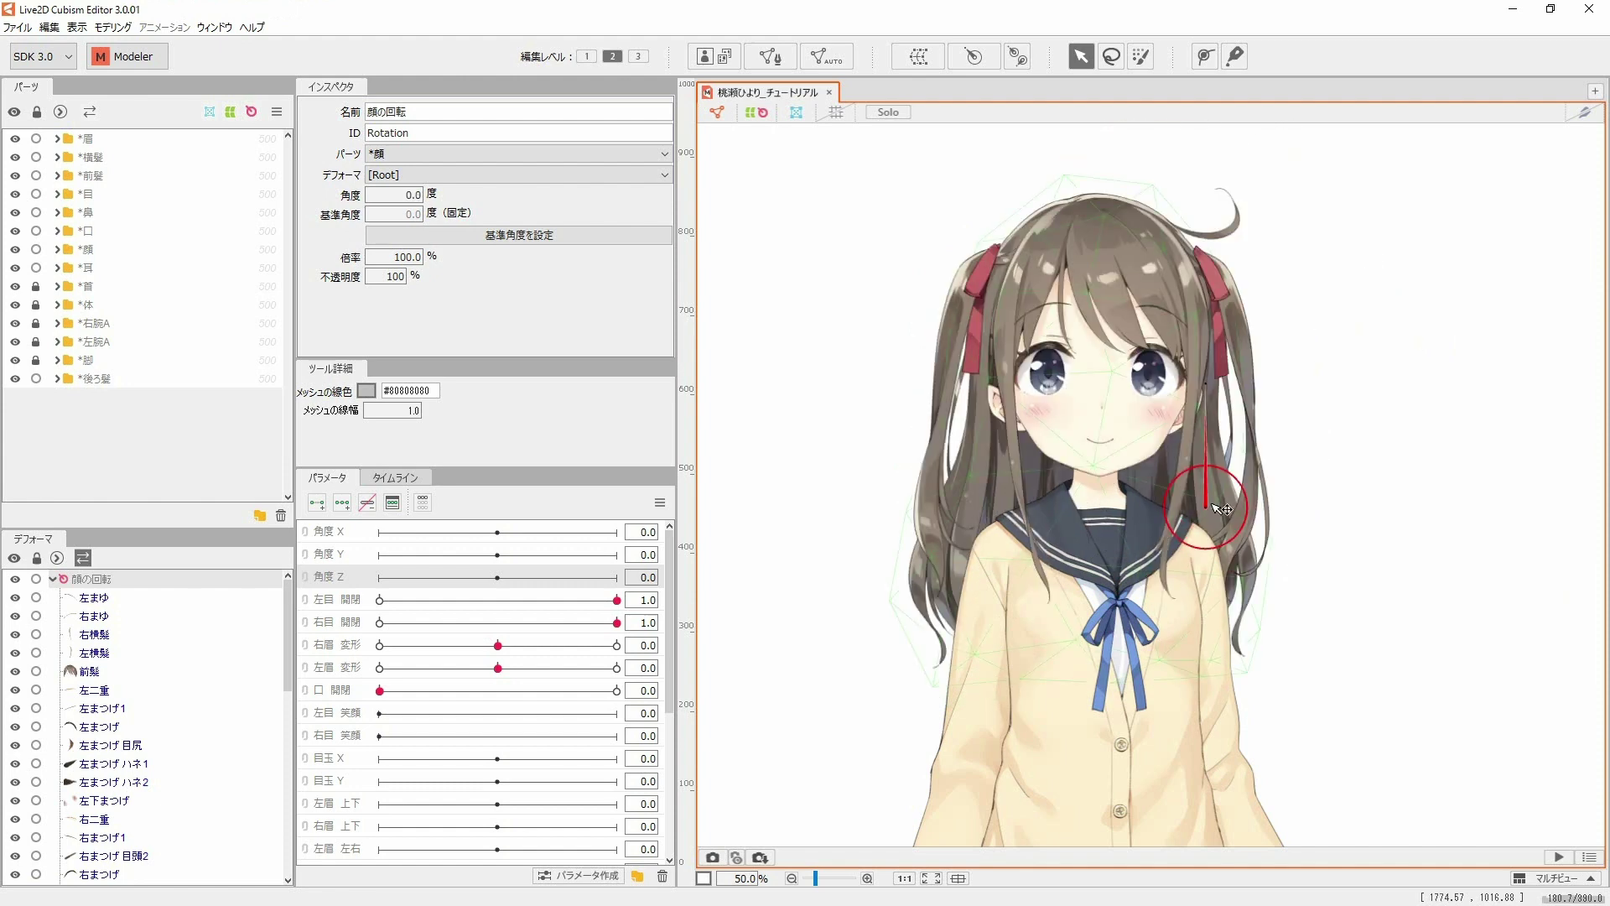
Step: Move the face rotation deformer's pivot to the chin without shifting the face, then test a rotation and undo it
{"action": "left_click_drag", "start_coordinate": [1211, 504], "coordinate": [1100, 462]}
{"action": "left_click_drag", "start_coordinate": [1100, 334], "coordinate": [1085, 347]}
{"action": "key", "text": "ctrl+z"}
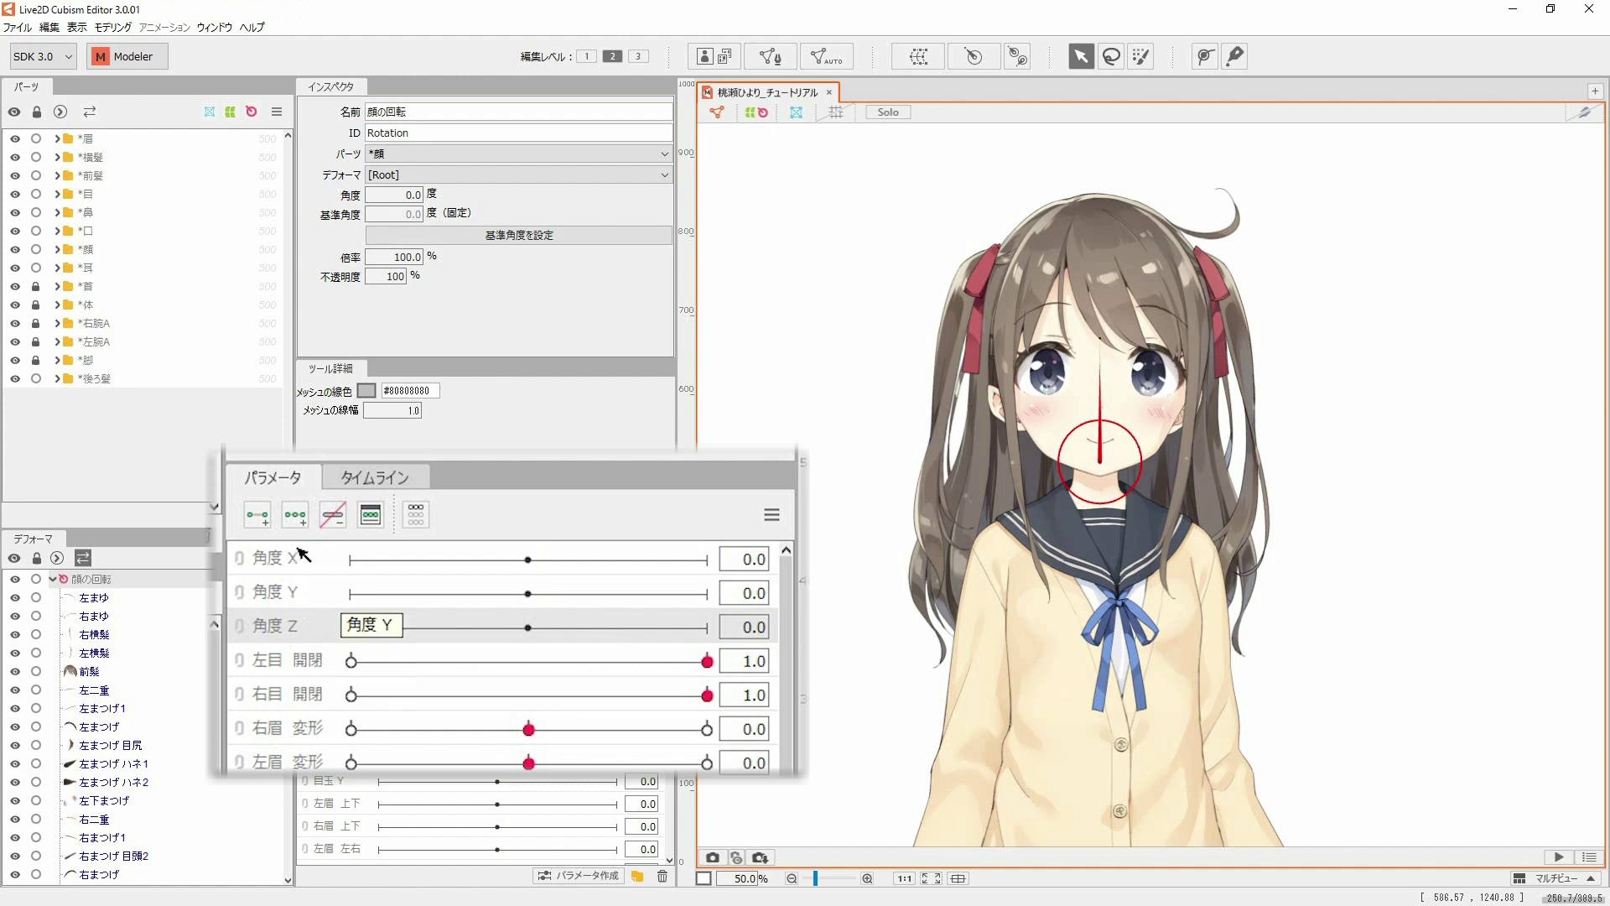
Step: Add three keys to 角度 Z for the face rotation deformer and set its angle to 10 degrees at key 30
{"action": "left_click", "coordinate": [295, 514]}
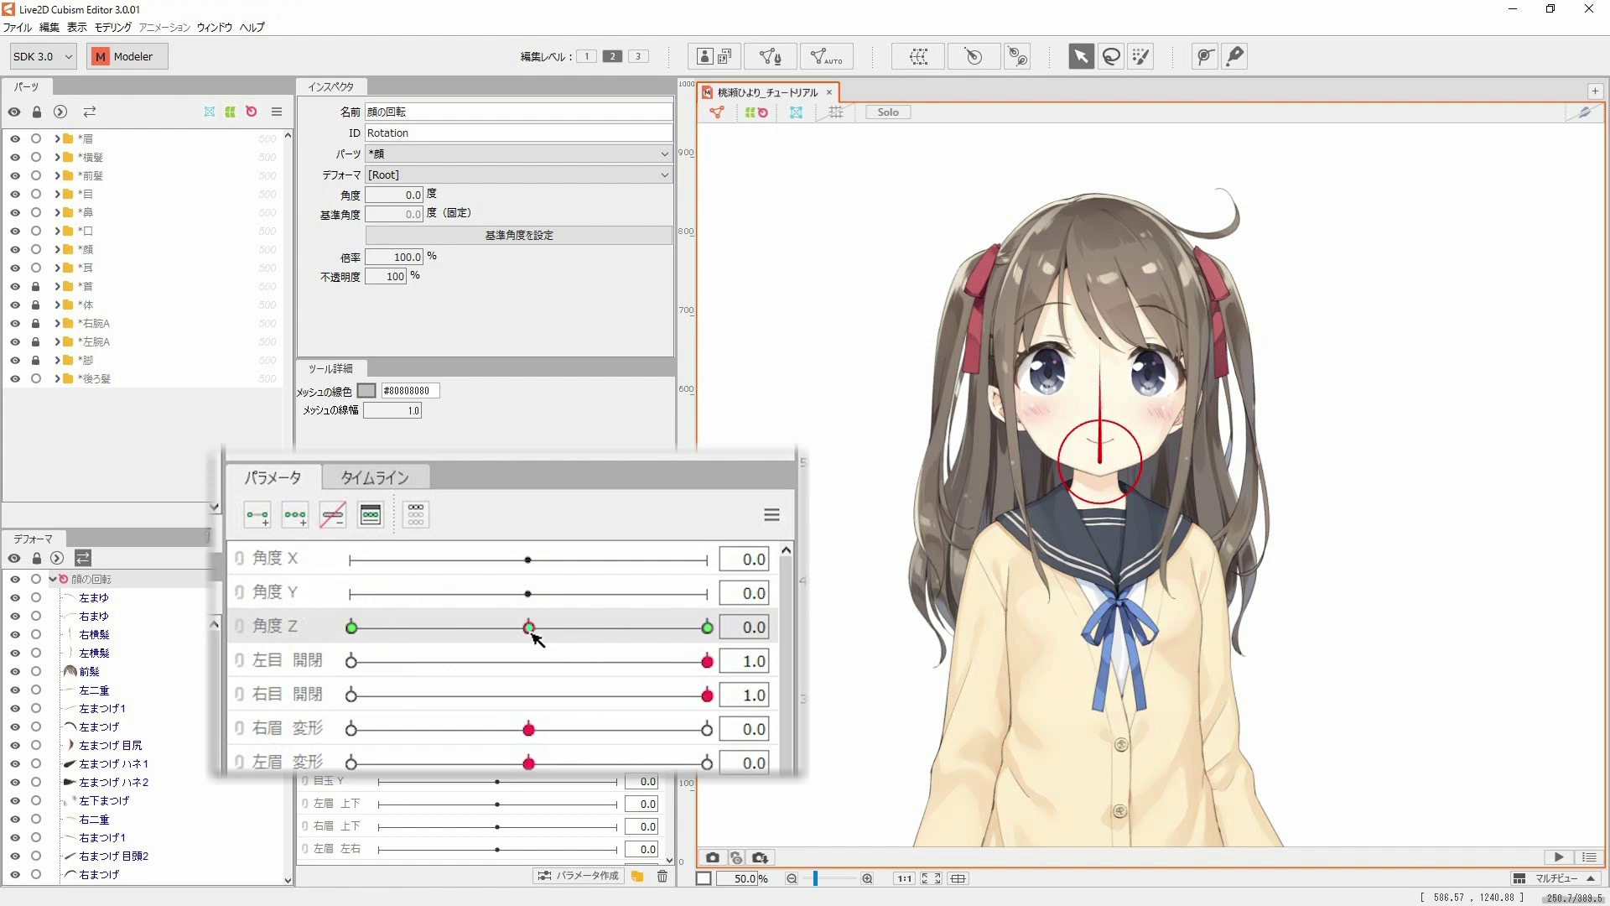
{"action": "left_click_drag", "start_coordinate": [498, 577], "coordinate": [698, 573]}
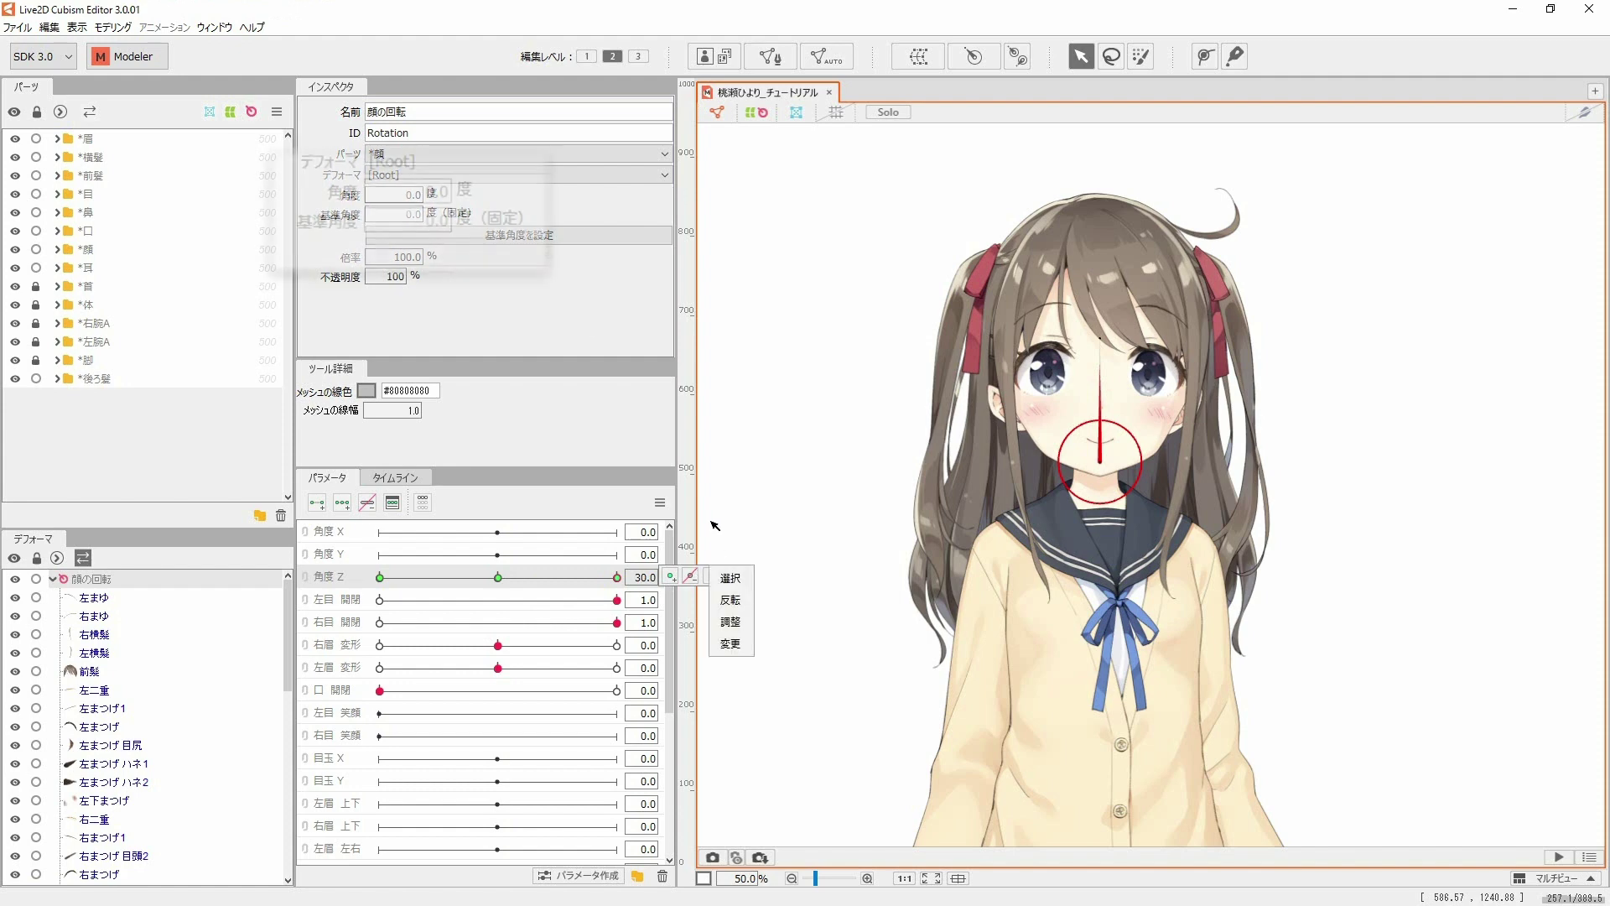
{"action": "left_click", "coordinate": [403, 193]}
{"action": "type", "text": "10"}
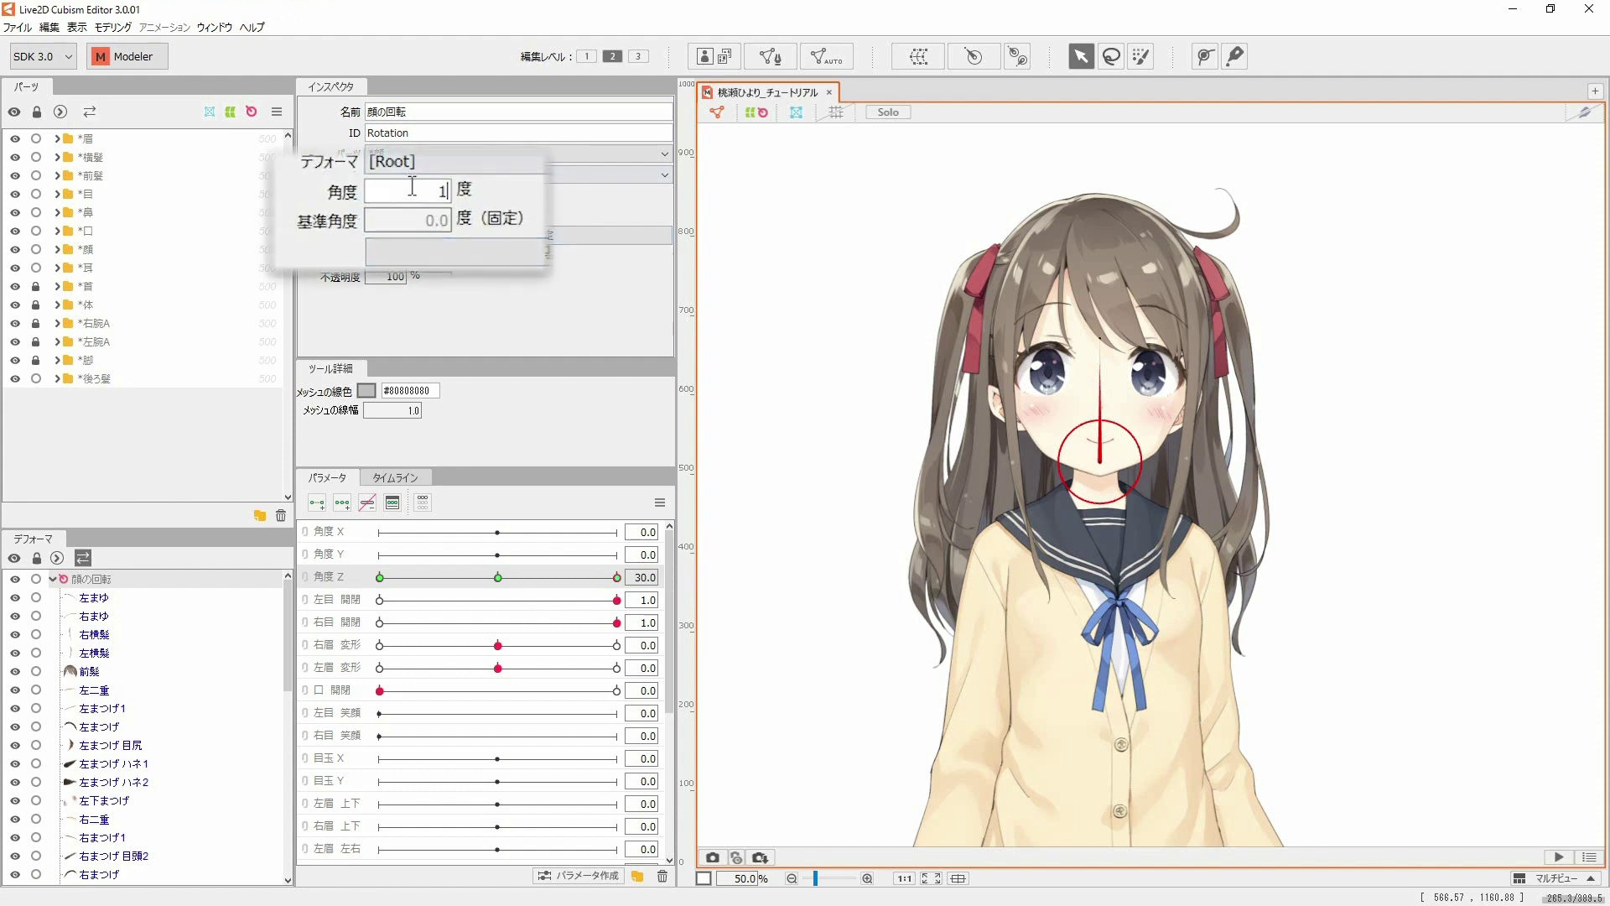
{"action": "key", "text": "Return"}
Step: Set the face deformer's angle to -10 degrees at the 角度 Z key -30 and check the head tilt along the parameter
{"action": "left_click", "coordinate": [380, 577]}
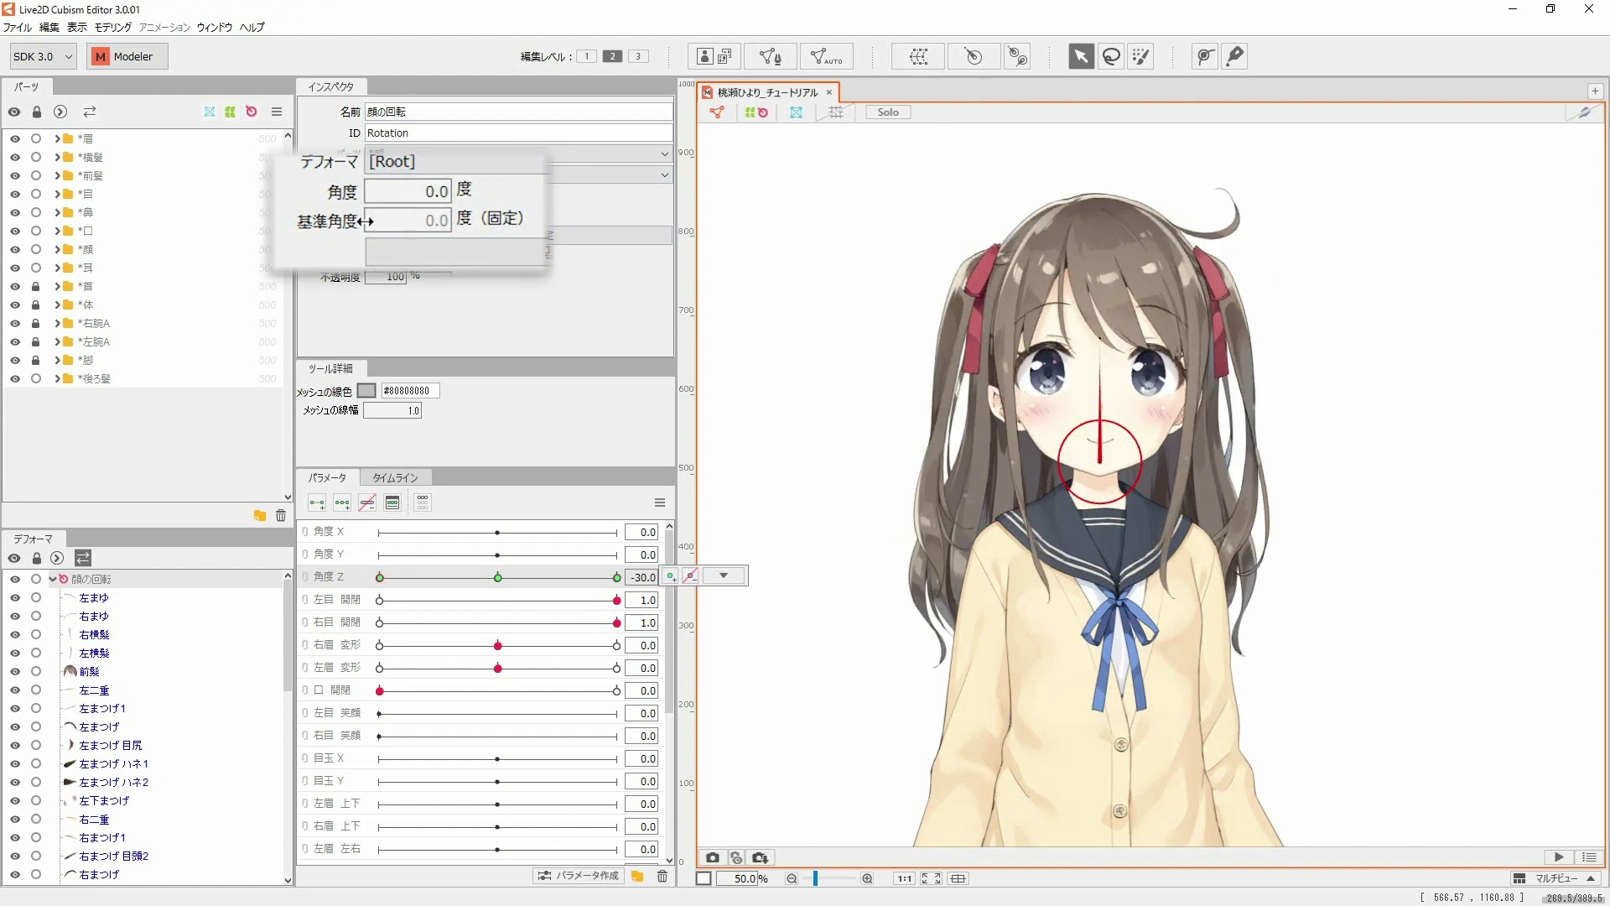
{"action": "left_click", "coordinate": [380, 191]}
{"action": "type", "text": "-10"}
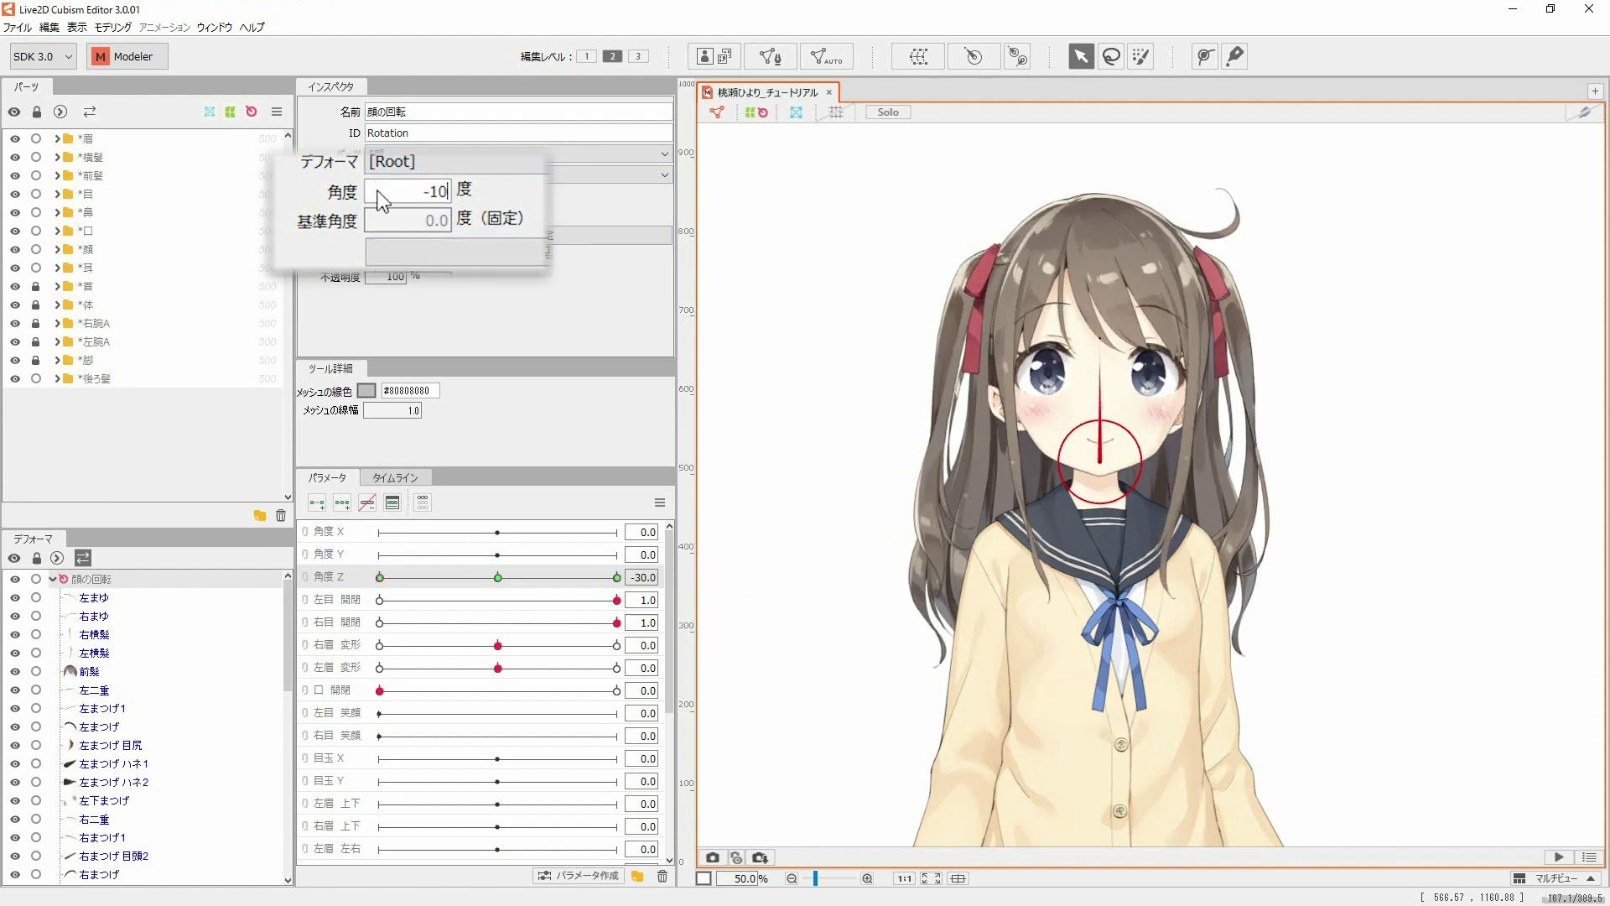
{"action": "key", "text": "Return"}
{"action": "left_click", "coordinate": [506, 576]}
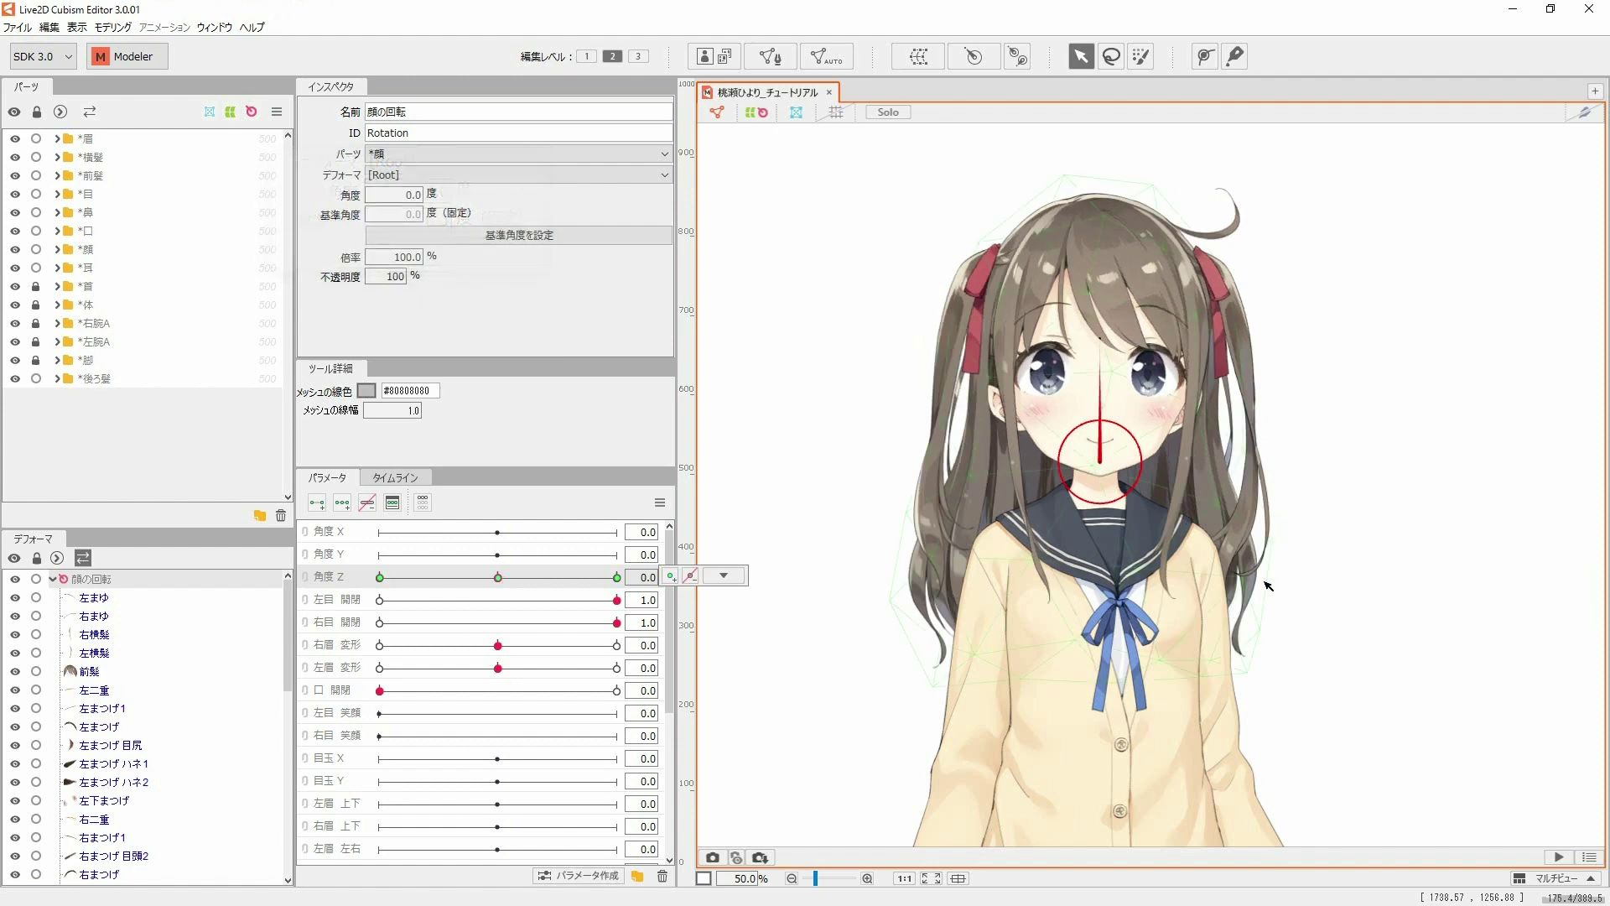
{"action": "left_click_drag", "start_coordinate": [597, 579], "coordinate": [498, 581]}
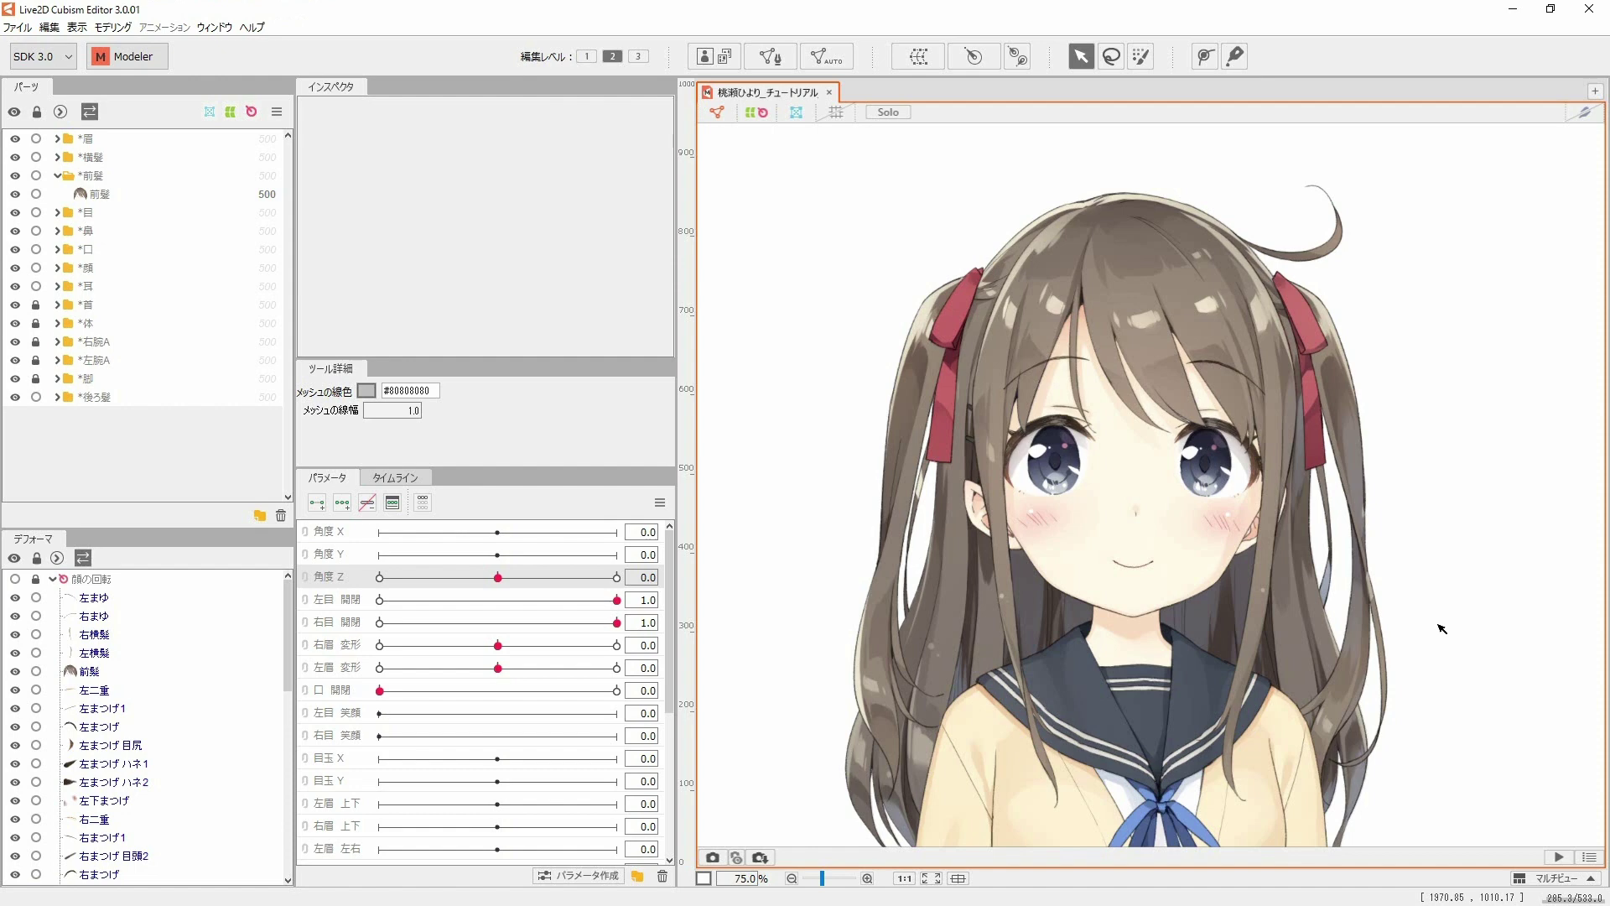
Step: Create a warp deformer named *前髪の揺れ in the *前髪 part as the parent of the 前髪 mesh
{"action": "left_click", "coordinate": [1151, 326]}
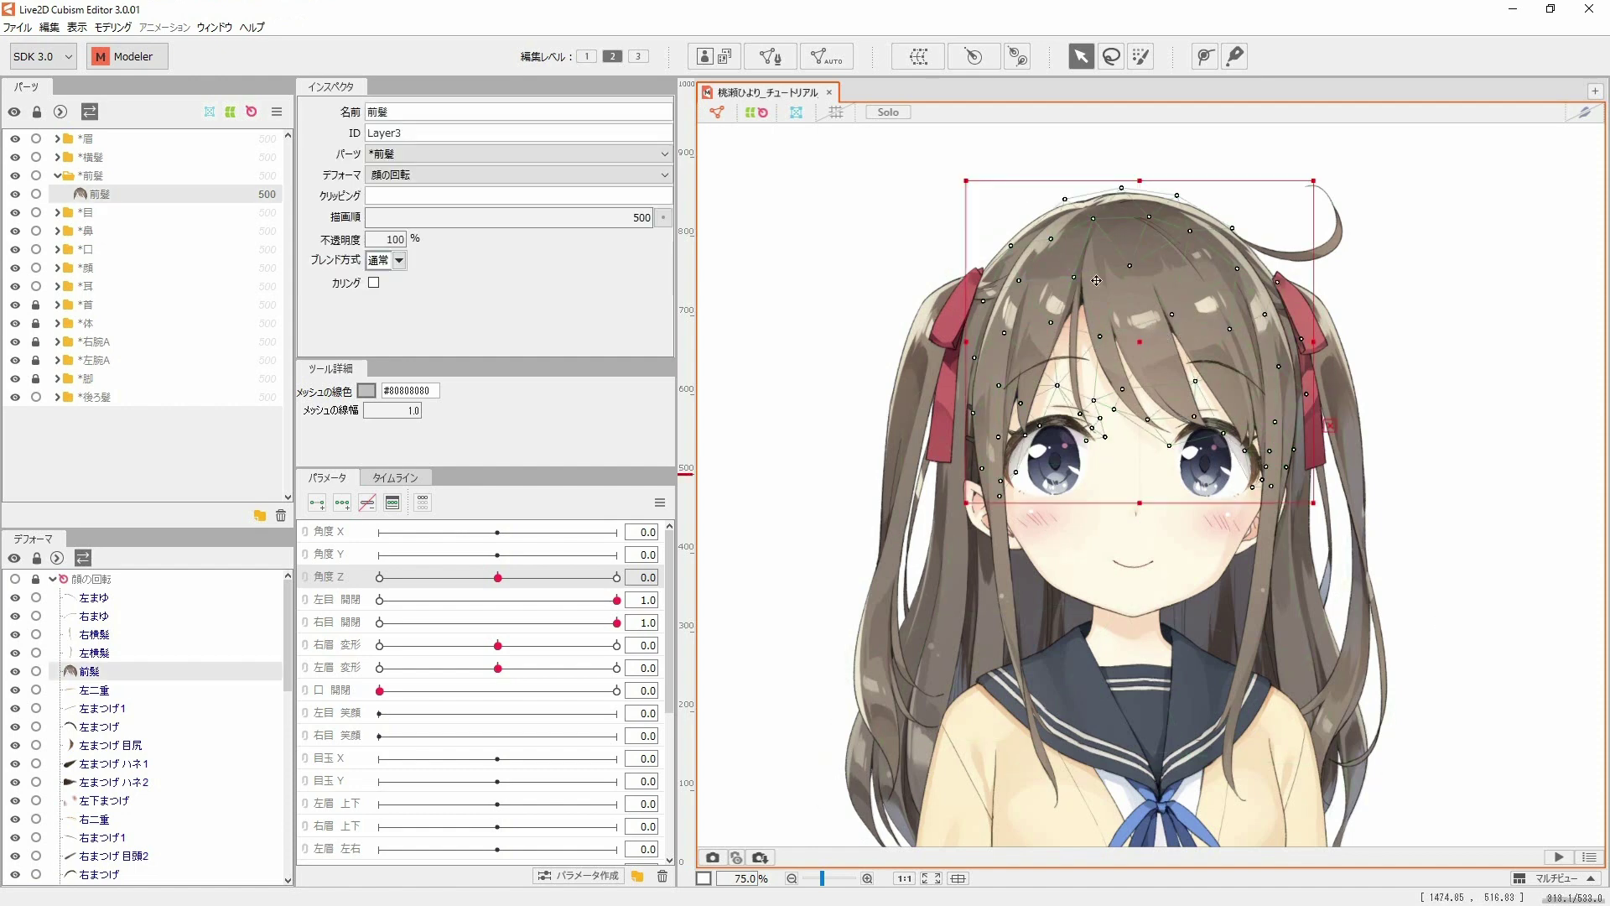
{"action": "left_click", "coordinate": [921, 57]}
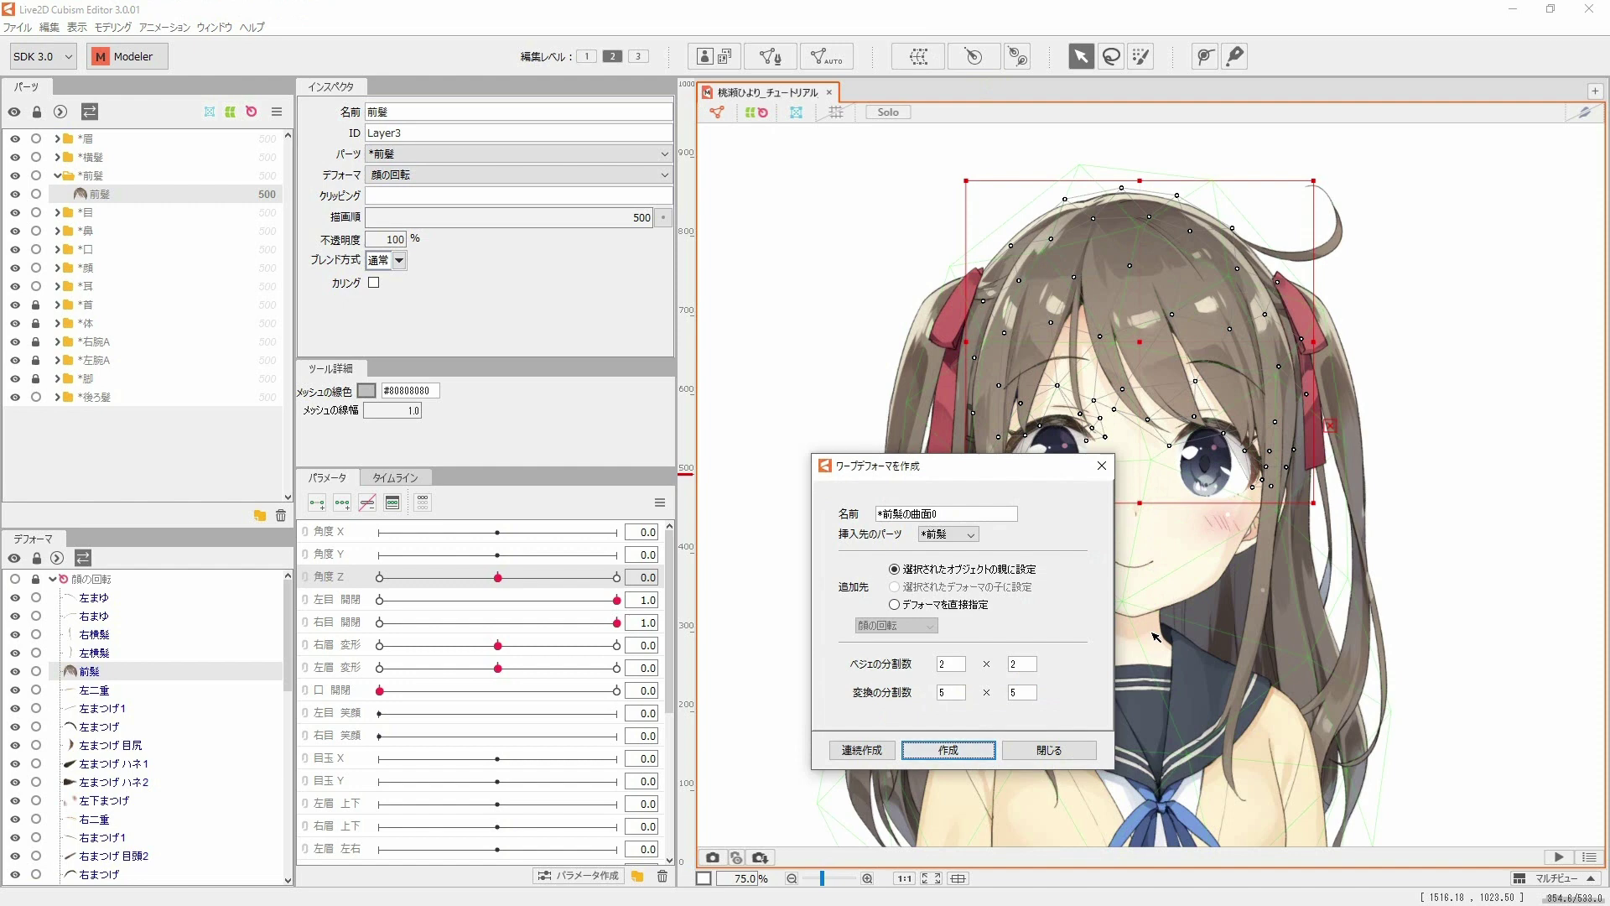
{"action": "left_click", "coordinate": [986, 516]}
{"action": "key", "text": "Return"}
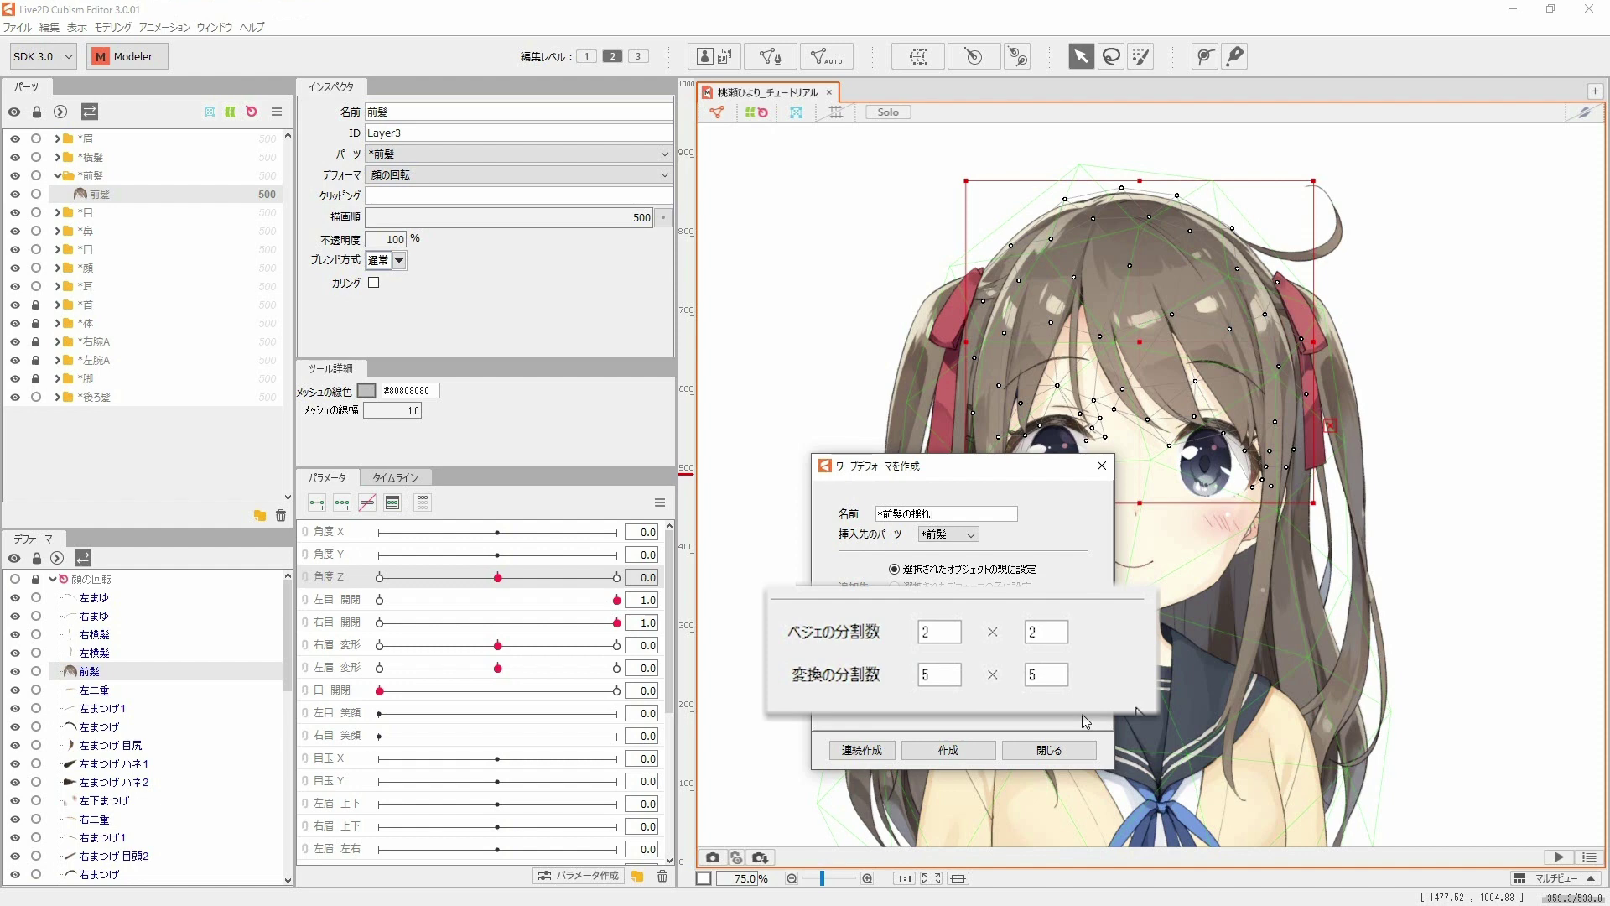
{"action": "left_click", "coordinate": [970, 752]}
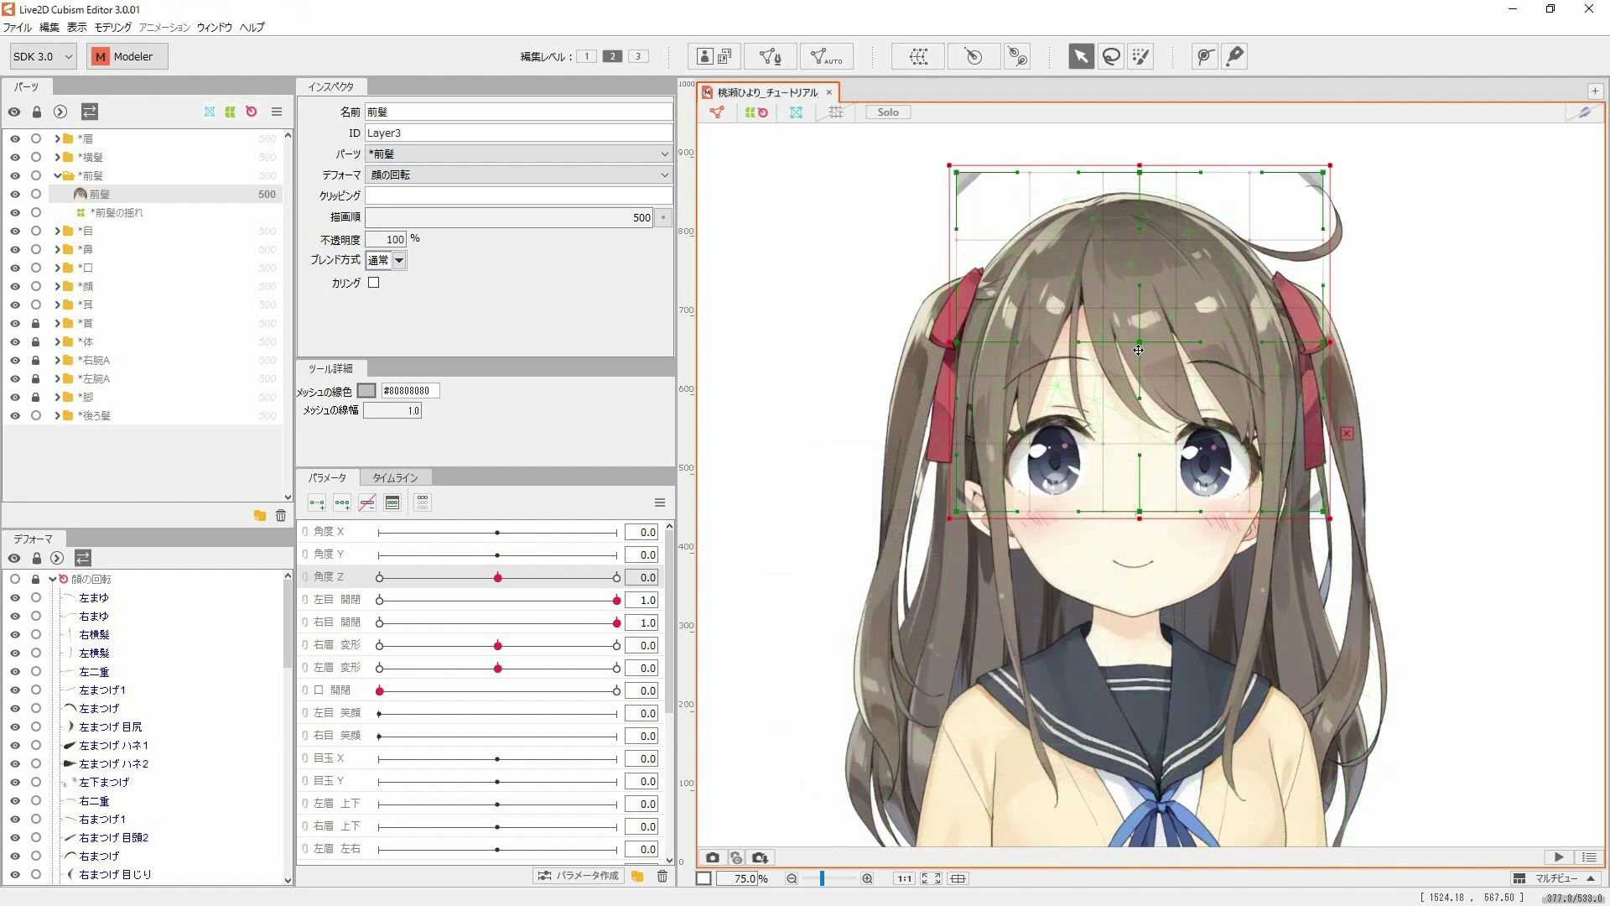
Step: Try moving the centre and lower-edge control points of the bangs warp deformer, undoing the deformations
{"action": "mouse_move", "coordinate": [1138, 344]}
{"action": "left_mouse_down"}
{"action": "mouse_move", "coordinate": [1108, 345]}
{"action": "mouse_move", "coordinate": [1163, 344]}
{"action": "left_mouse_up"}
{"action": "key", "text": "ctrl+z"}
{"action": "left_click_drag", "start_coordinate": [1141, 510], "coordinate": [1172, 500]}
{"action": "key", "text": "ctrl+z"}
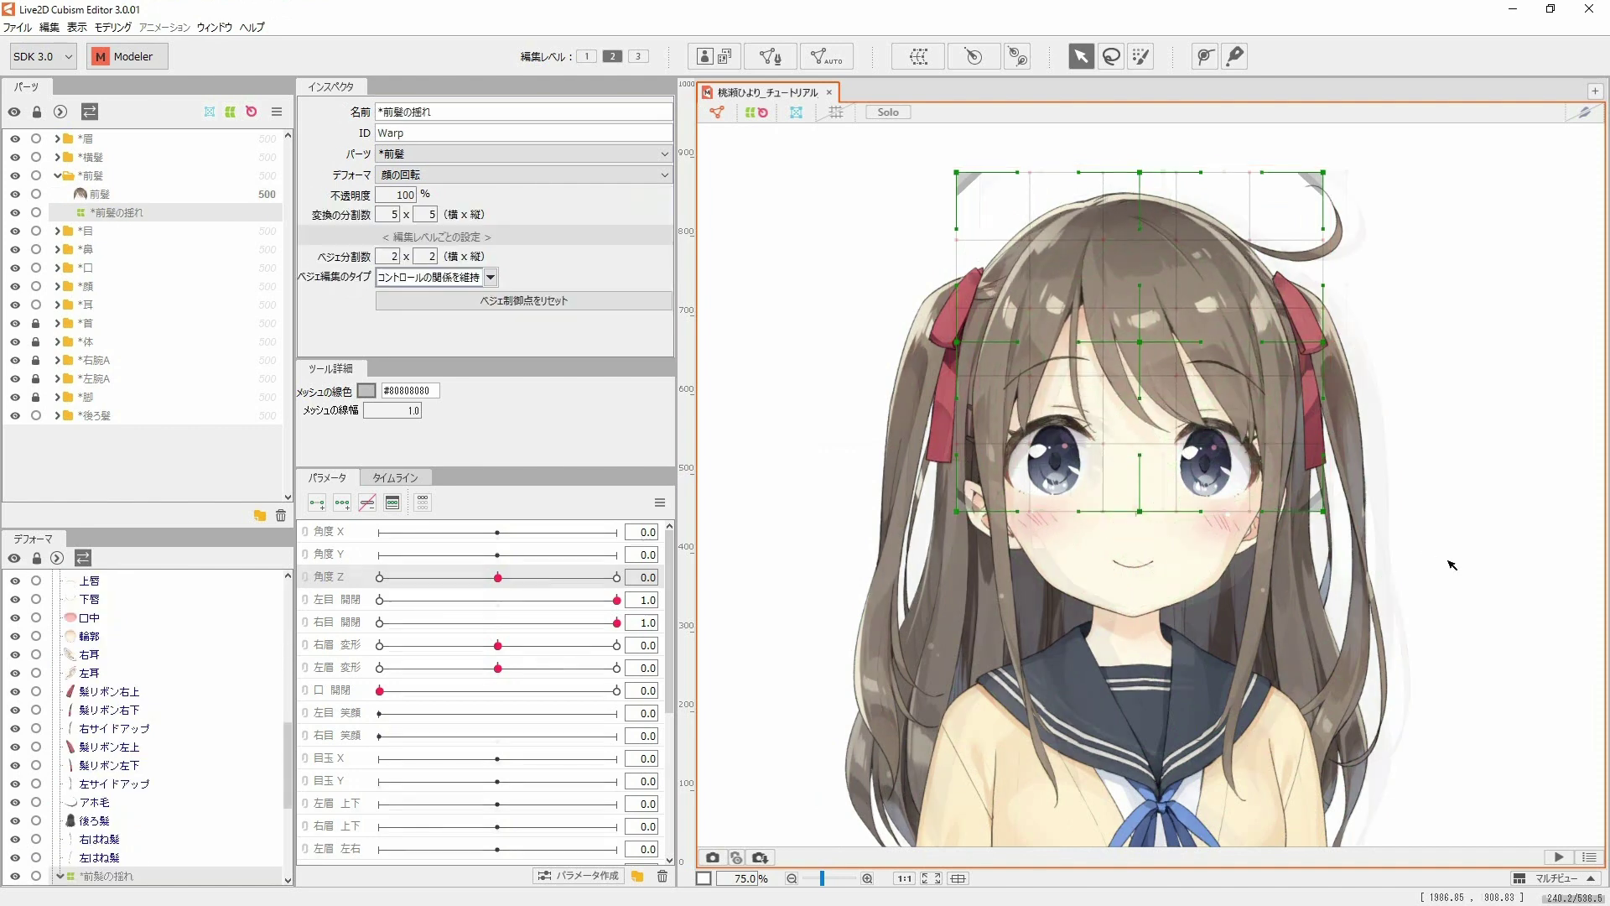
{"action": "key", "text": "ctrl+z"}
{"action": "key", "text": "ctrl+z"}
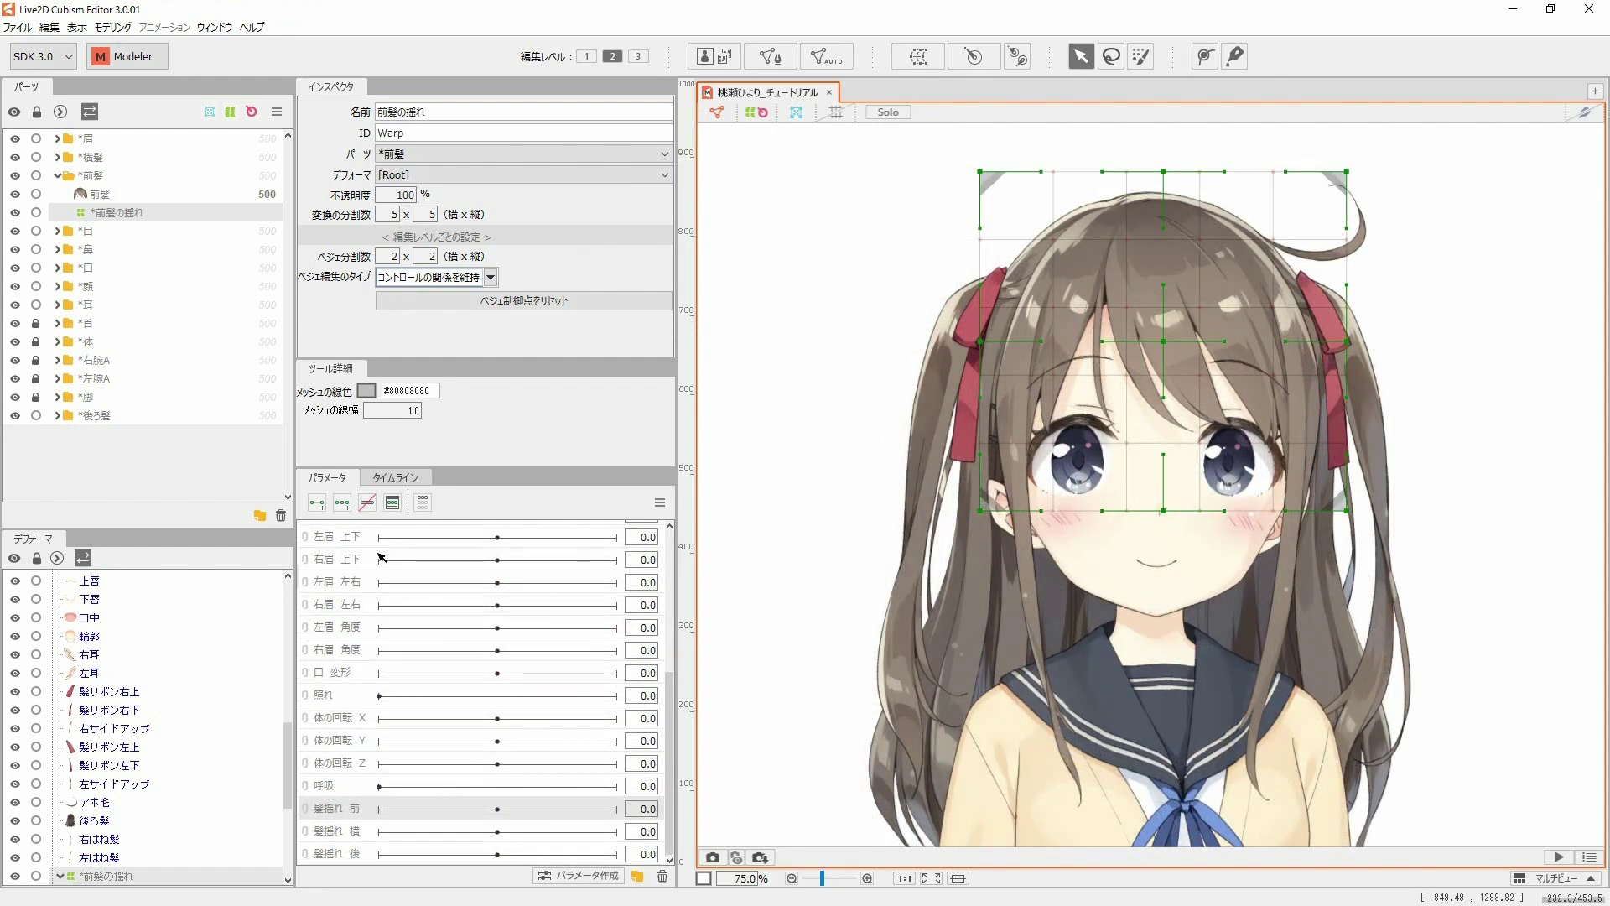
Step: Add three keys to the 髪揺れ 前 parameter for the 前髪の揺れ warp deformer
{"action": "left_click", "coordinate": [342, 502]}
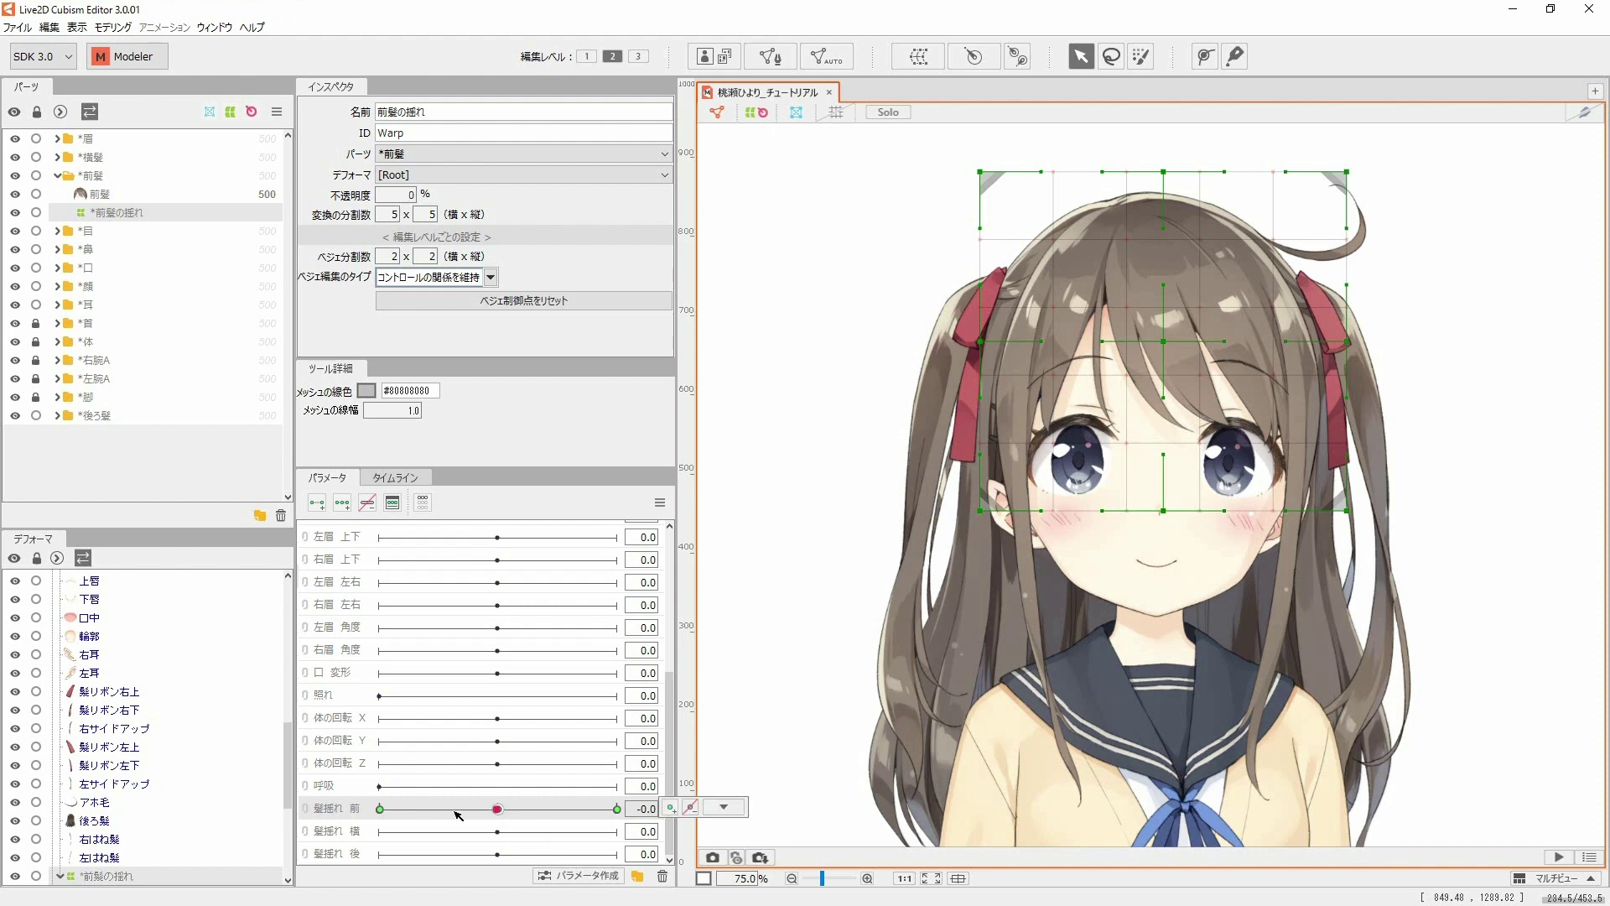
{"action": "left_click_drag", "start_coordinate": [458, 815], "coordinate": [403, 811]}
{"action": "left_click", "coordinate": [725, 806]}
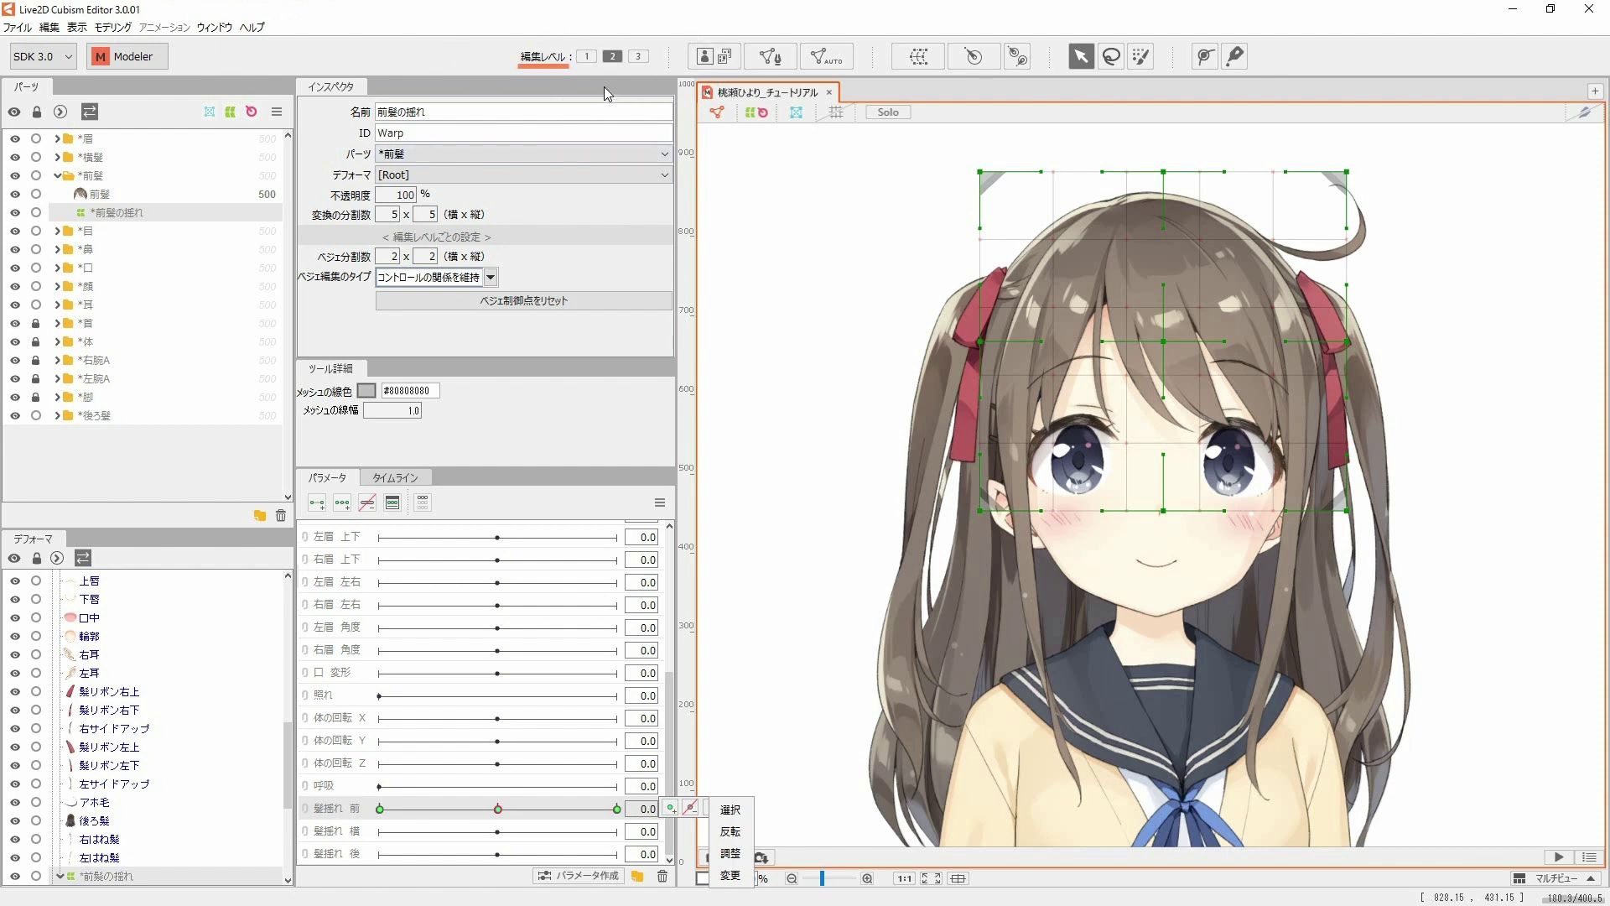
Step: Compare the bangs warp deformer's control points at edit levels 3 and 1, and return to level 2
{"action": "left_click", "coordinate": [638, 57]}
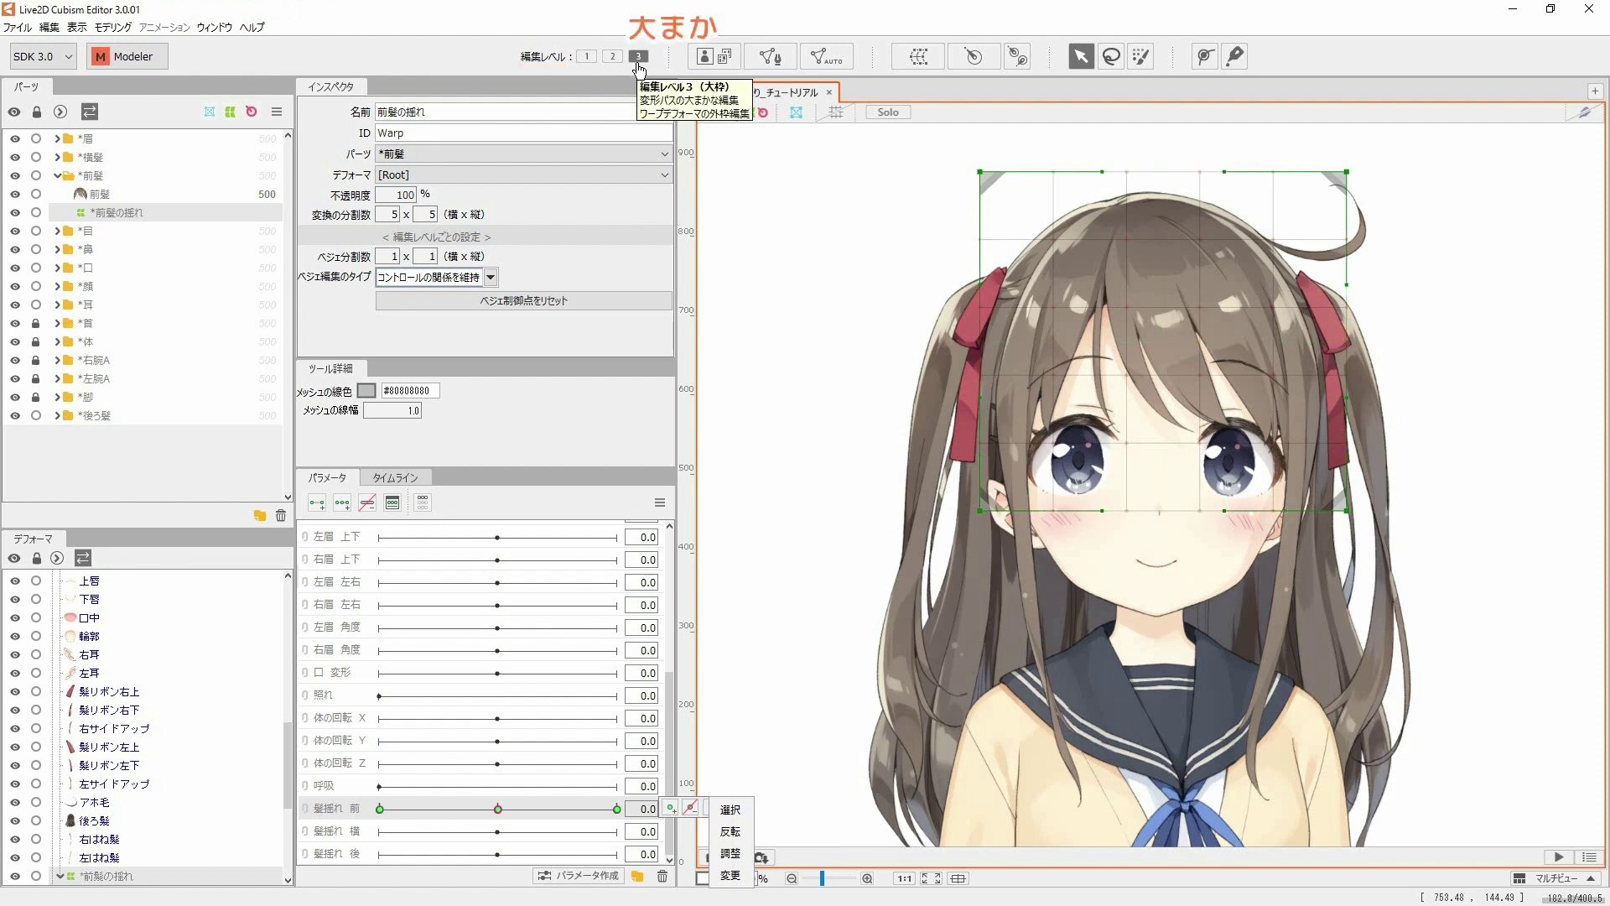
{"action": "left_click", "coordinate": [586, 57]}
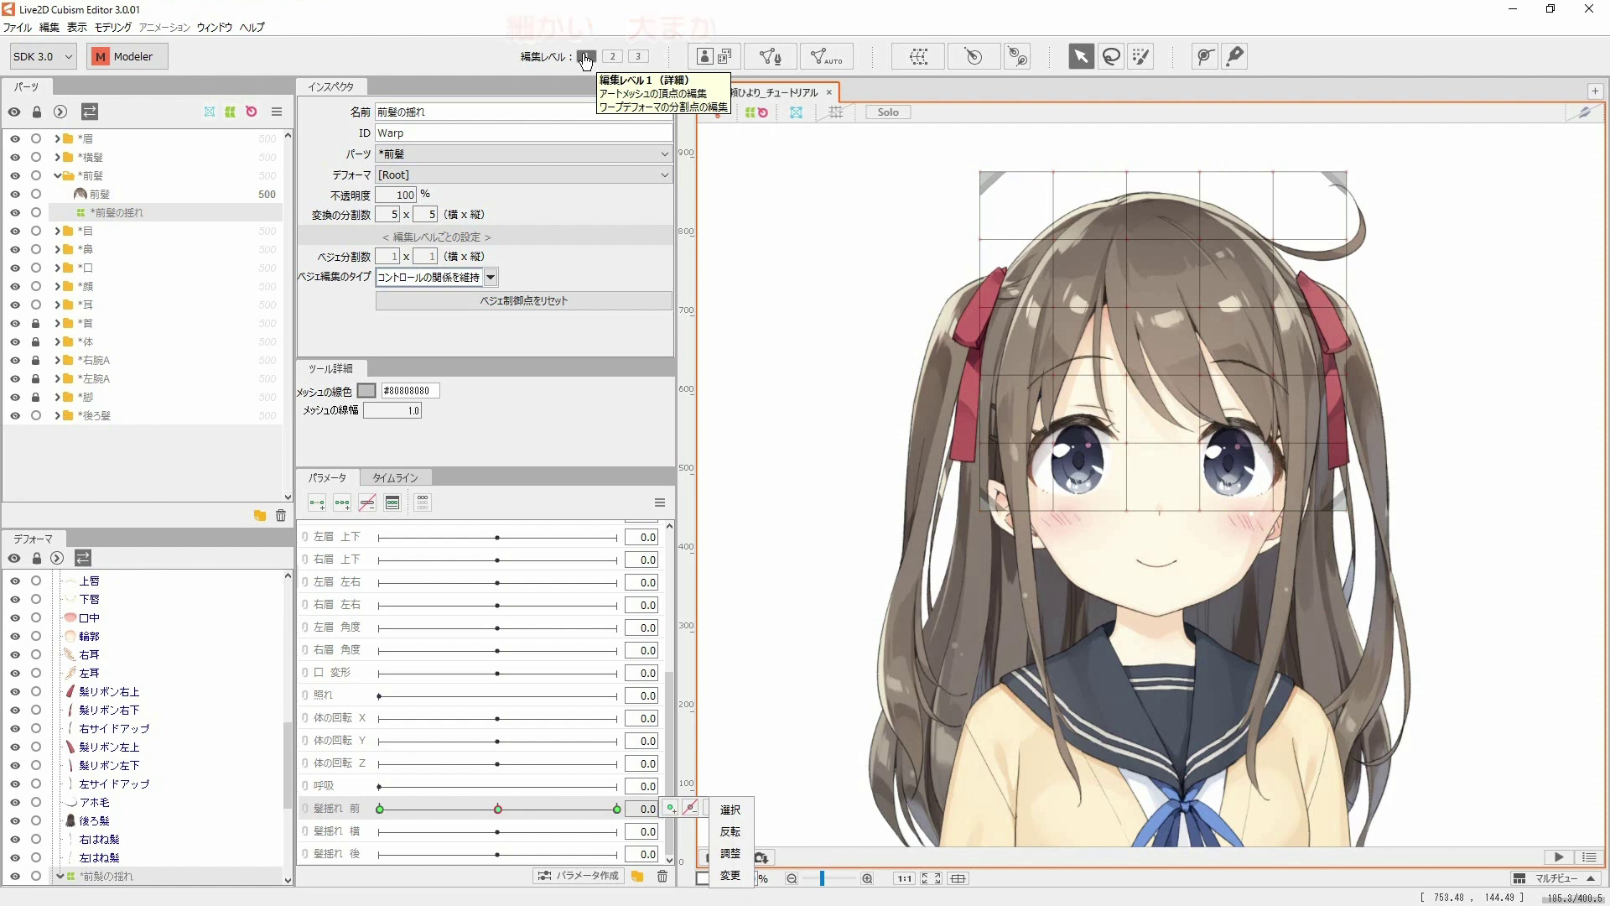
{"action": "left_click", "coordinate": [612, 57]}
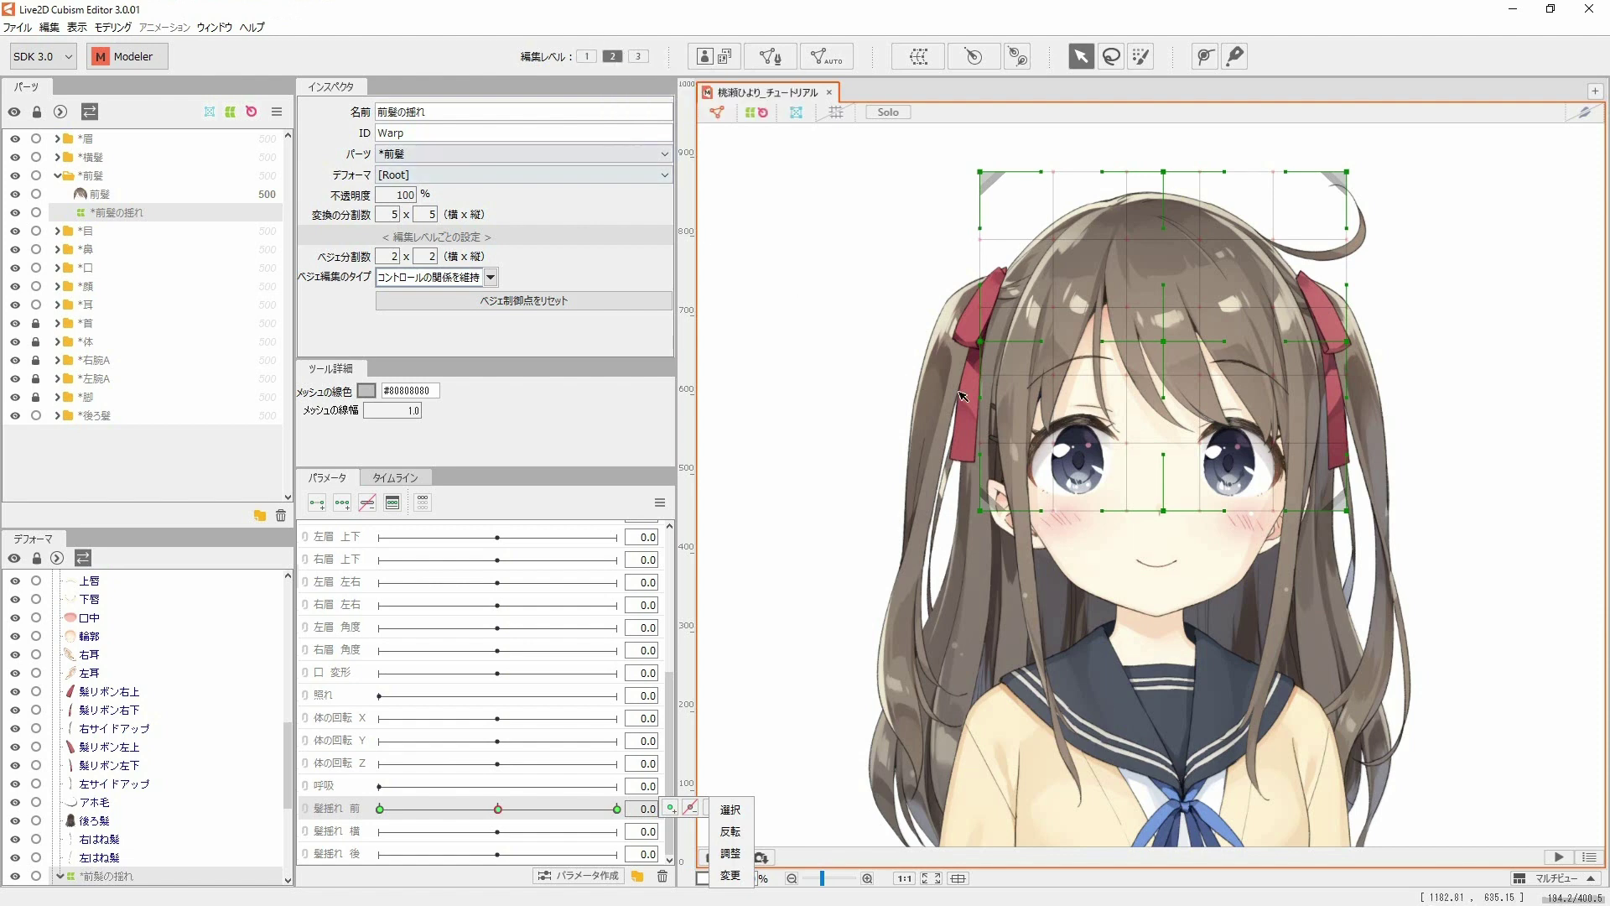
{"action": "scroll", "coordinate": [1196, 363], "scroll_direction": "up", "scroll_amount": 2}
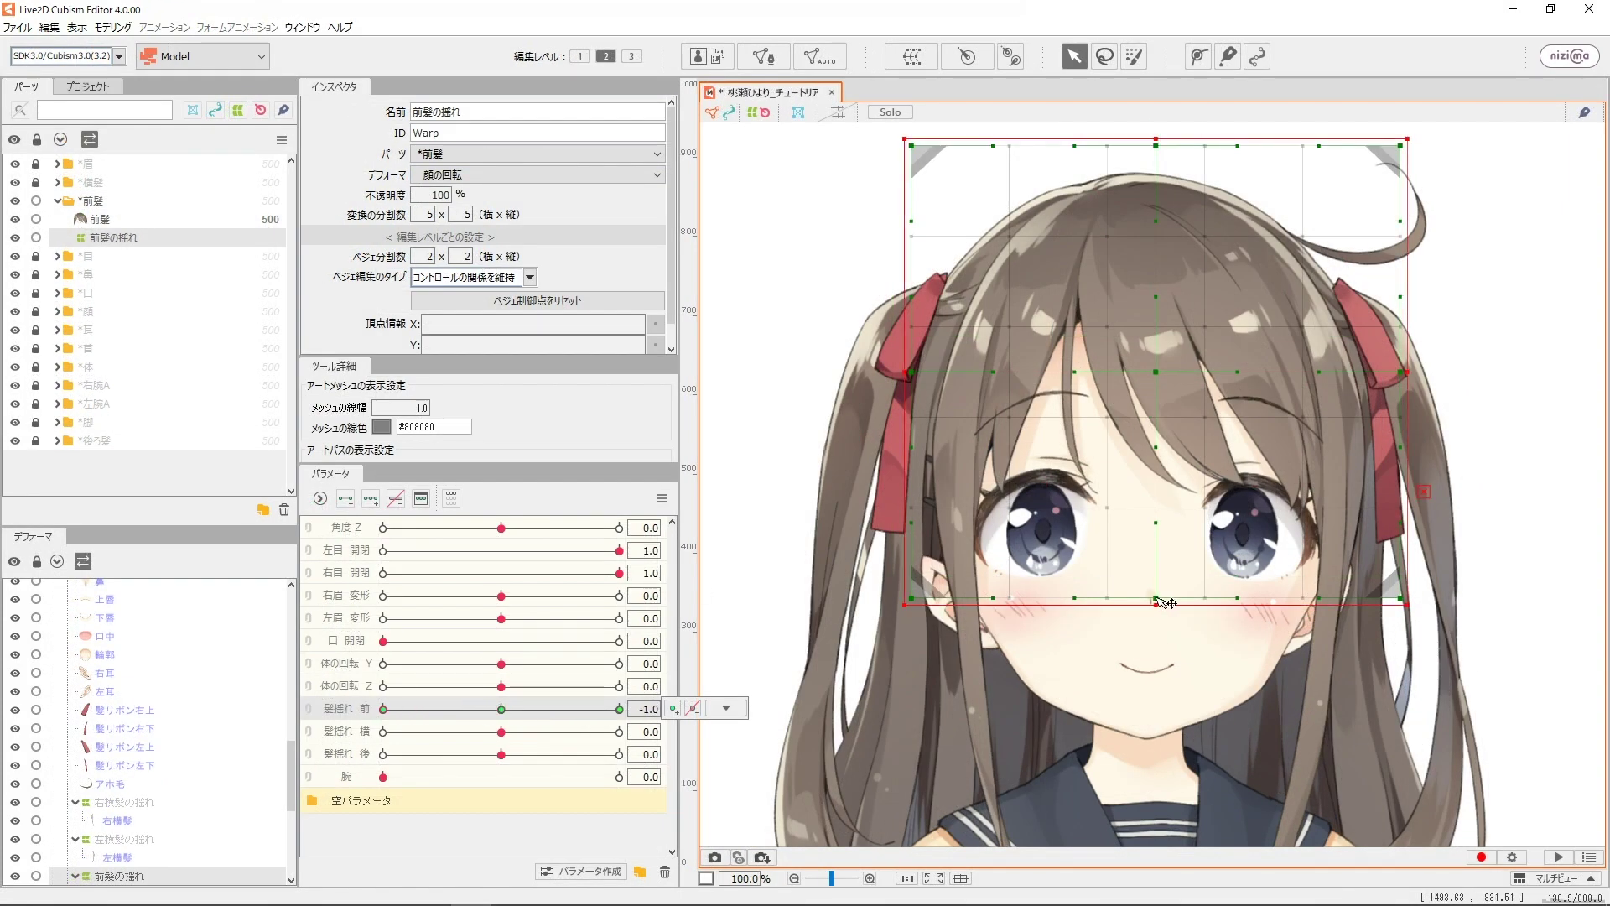
Step: At 髪揺れ 前 -1.0, swing the bangs warp deformer's lower edge toward the character's right, raising that corner and lowering the opposite one
{"action": "left_click_drag", "start_coordinate": [1156, 598], "coordinate": [1125, 599]}
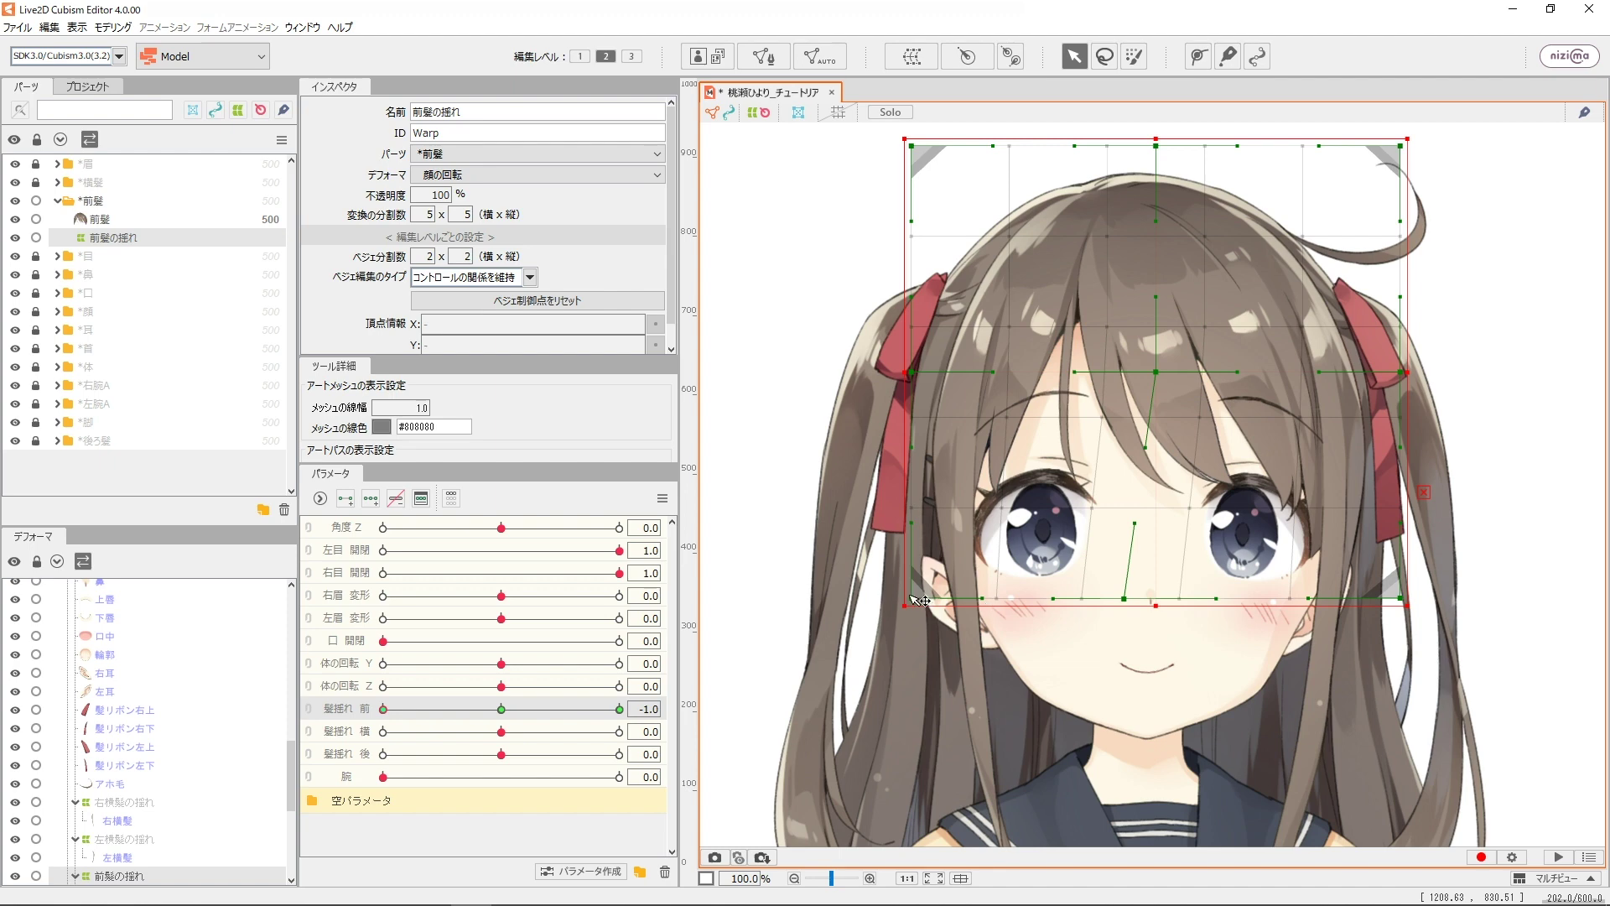
{"action": "left_click_drag", "start_coordinate": [910, 598], "coordinate": [894, 584]}
{"action": "left_click_drag", "start_coordinate": [1401, 599], "coordinate": [1393, 613]}
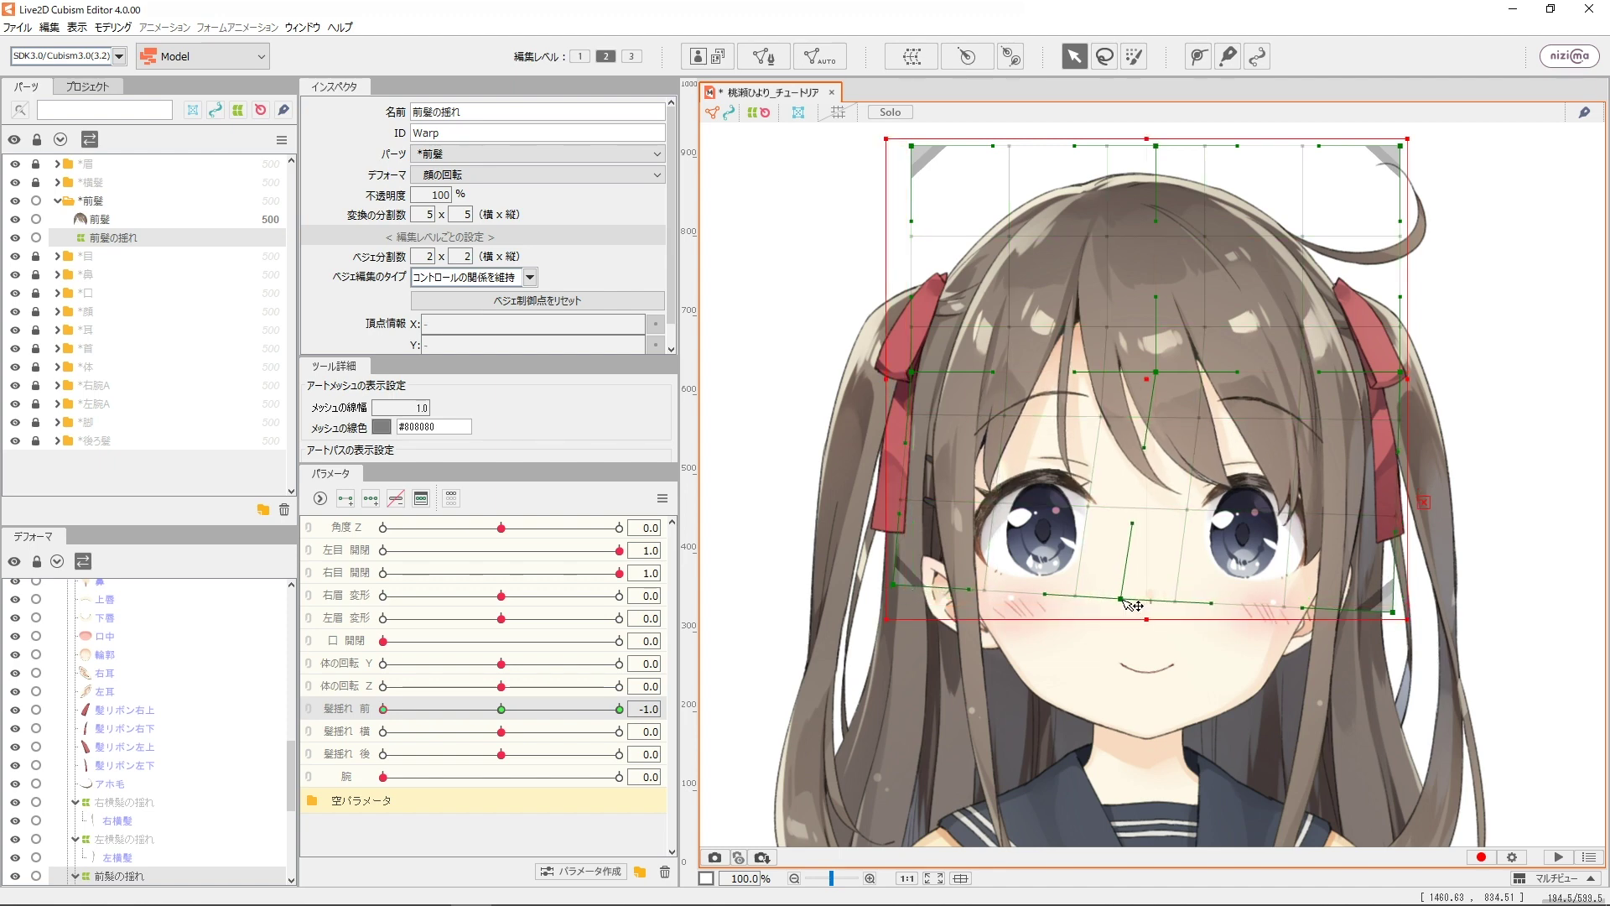
{"action": "left_click_drag", "start_coordinate": [895, 585], "coordinate": [892, 581]}
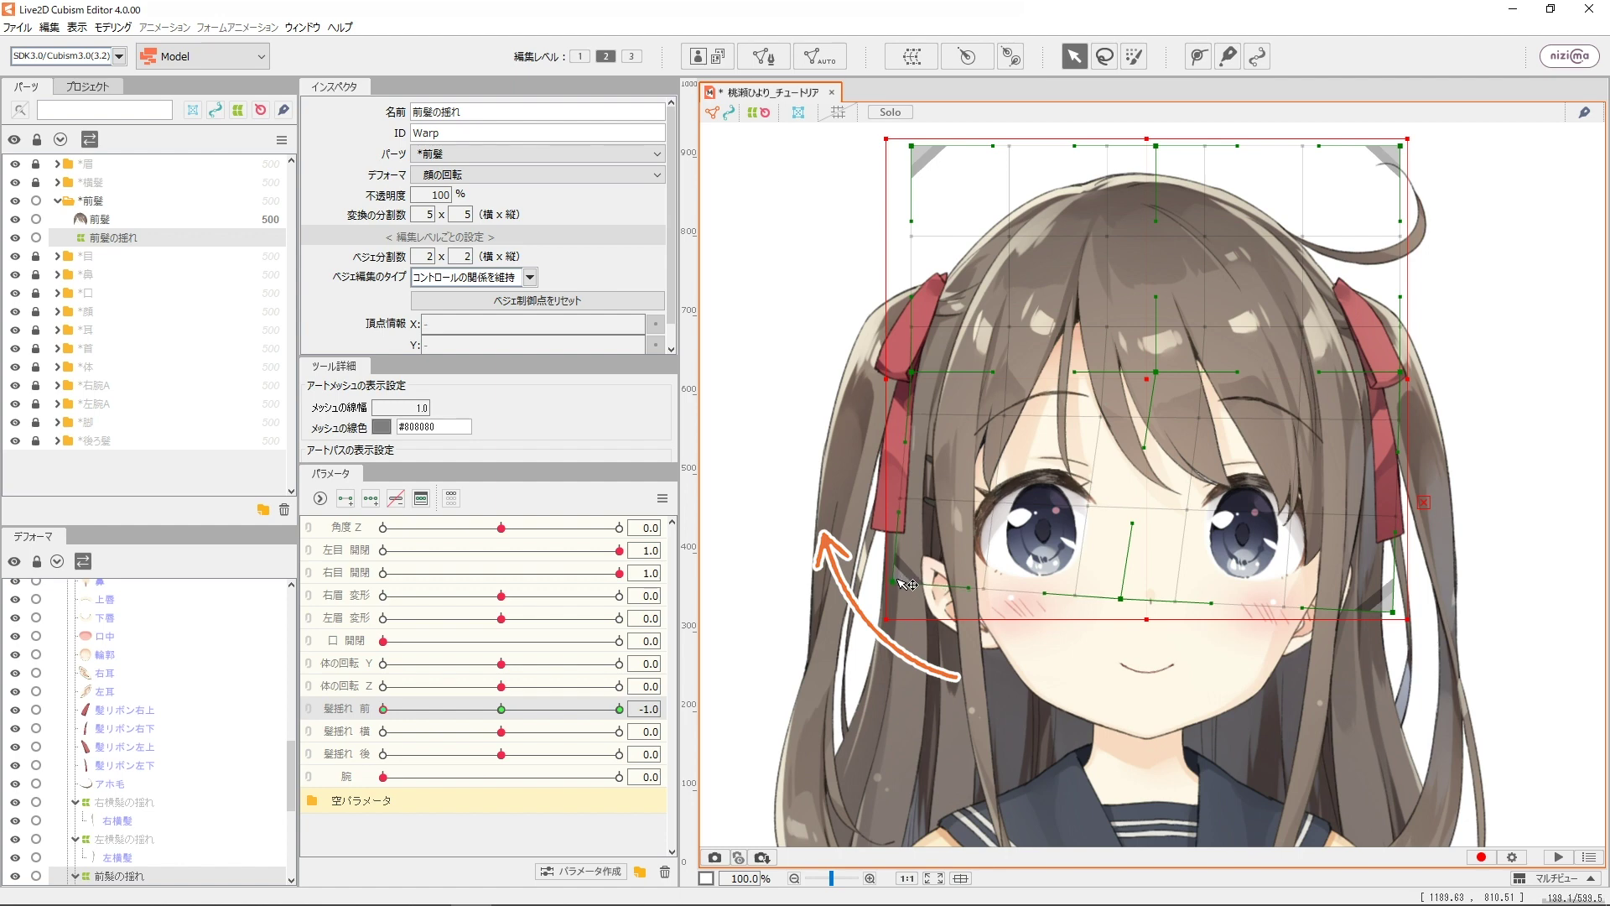
{"action": "left_click_drag", "start_coordinate": [502, 710], "coordinate": [317, 709]}
{"action": "left_click_drag", "start_coordinate": [1393, 612], "coordinate": [1386, 614]}
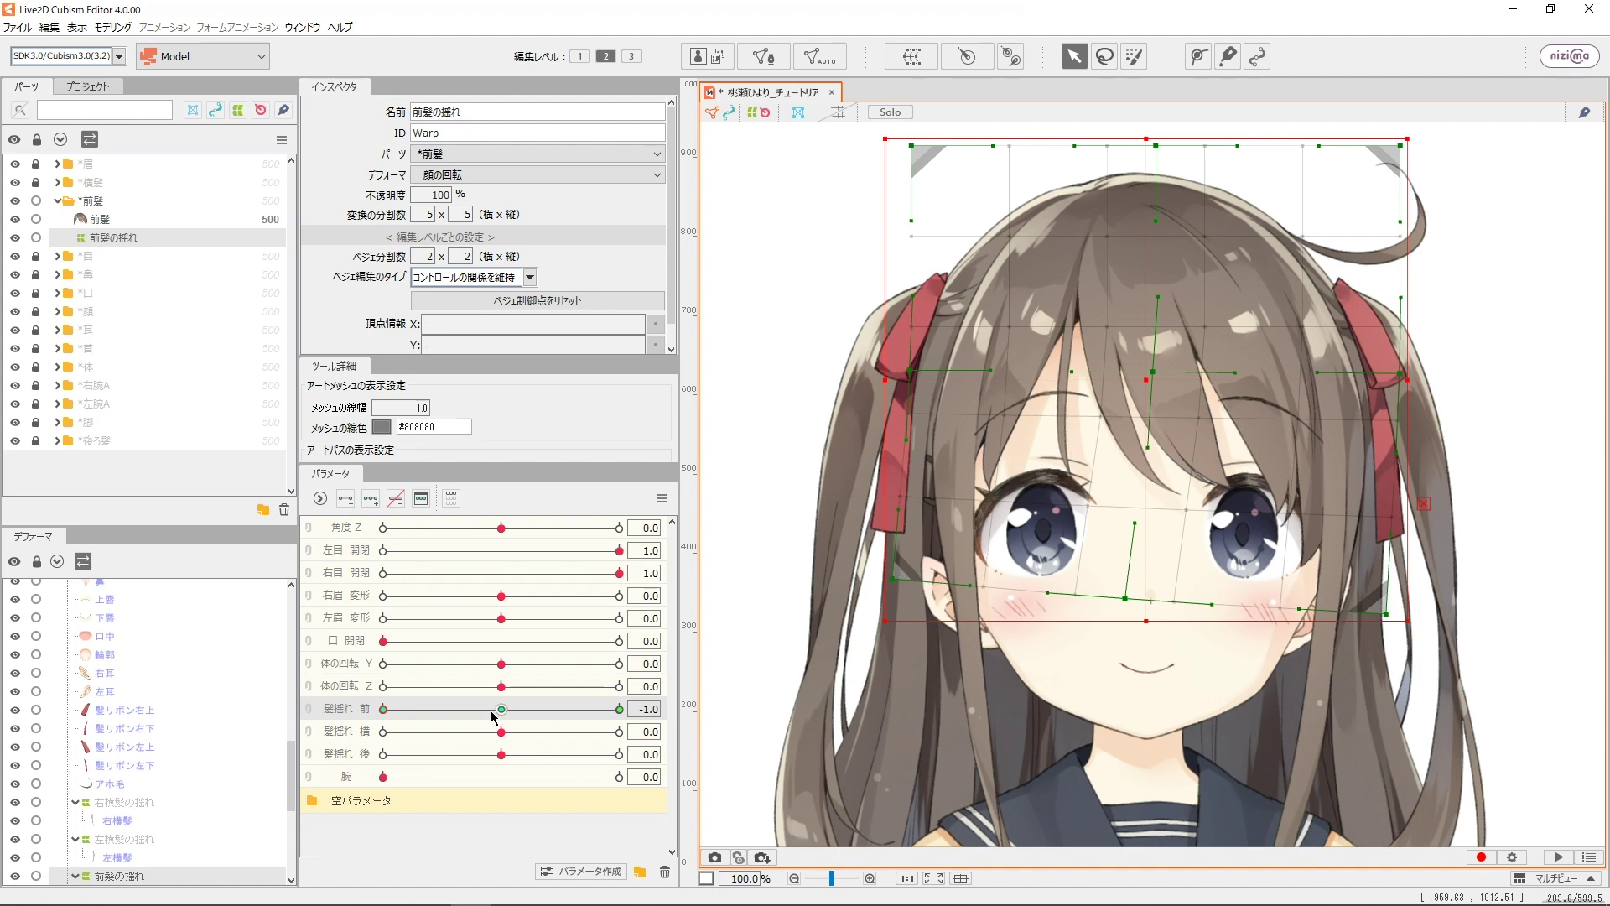
{"action": "left_click_drag", "start_coordinate": [495, 710], "coordinate": [379, 711]}
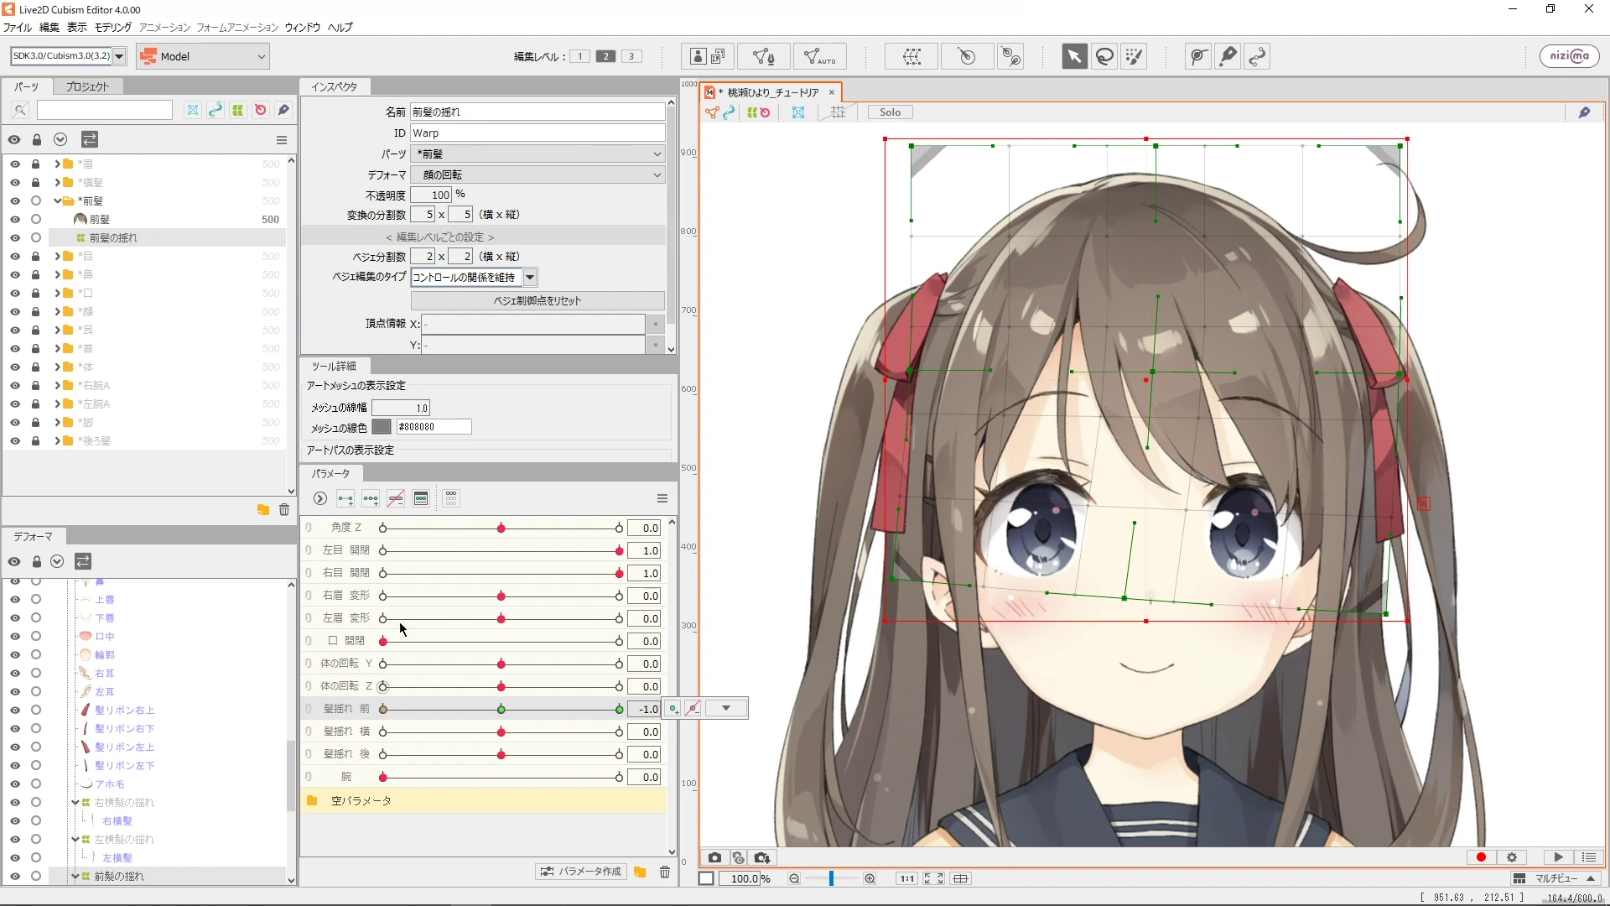
Step: Mirror the bangs deformer's -1.0 form horizontally onto the opposite end of 髪揺れ 前 and check the sway across the range
{"action": "left_click", "coordinate": [662, 499]}
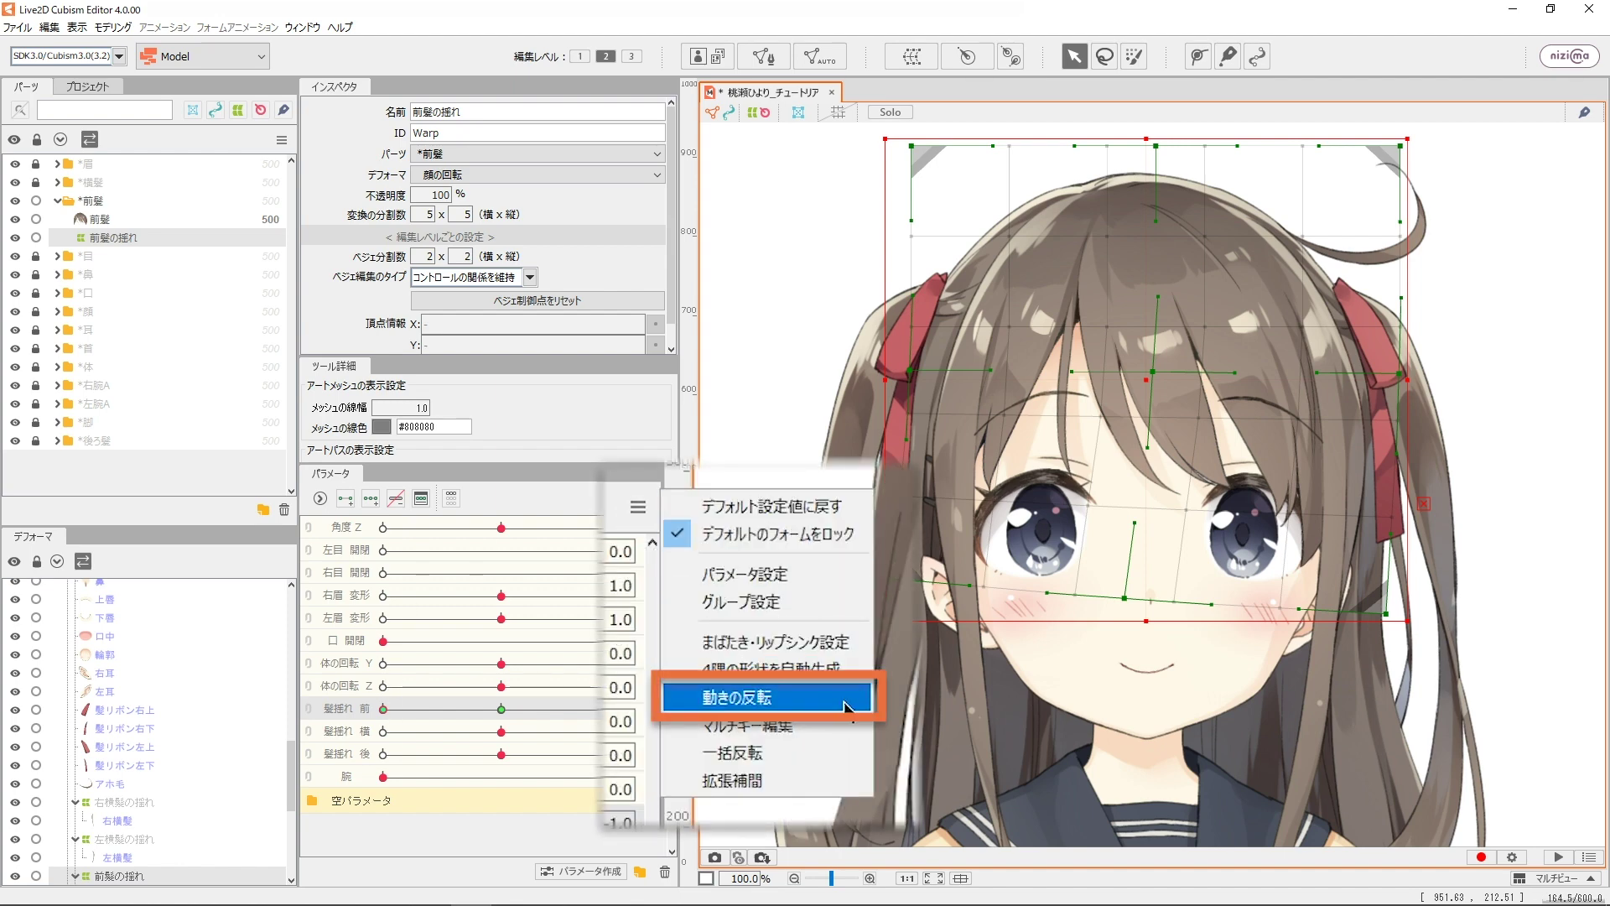
{"action": "left_click", "coordinate": [796, 623]}
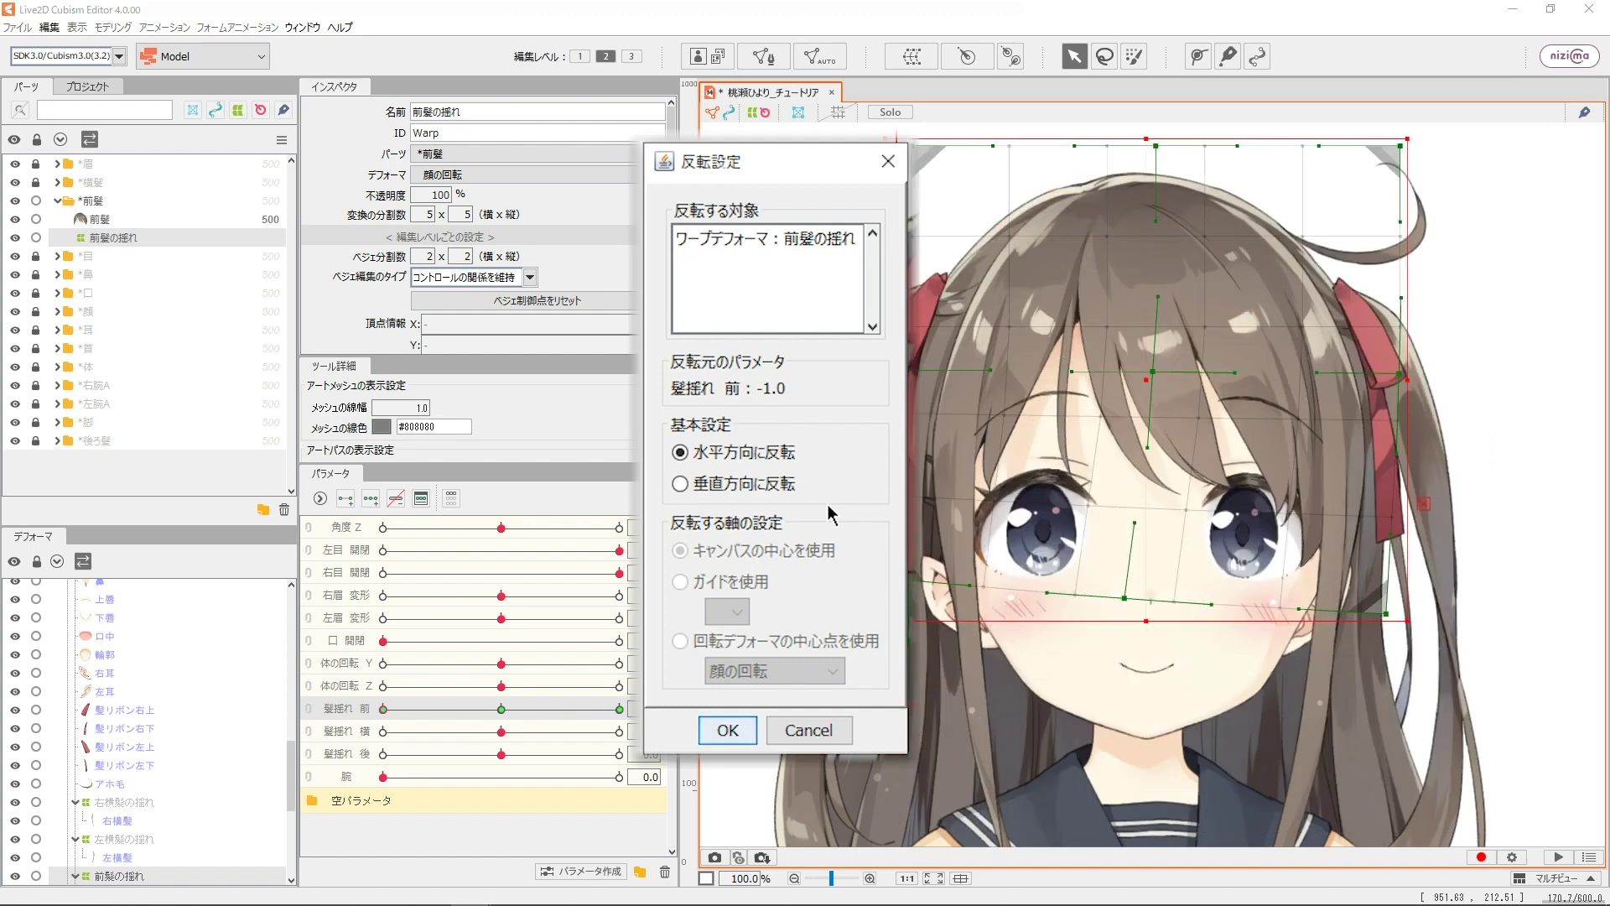
{"action": "left_click", "coordinate": [784, 456]}
{"action": "left_click", "coordinate": [723, 731]}
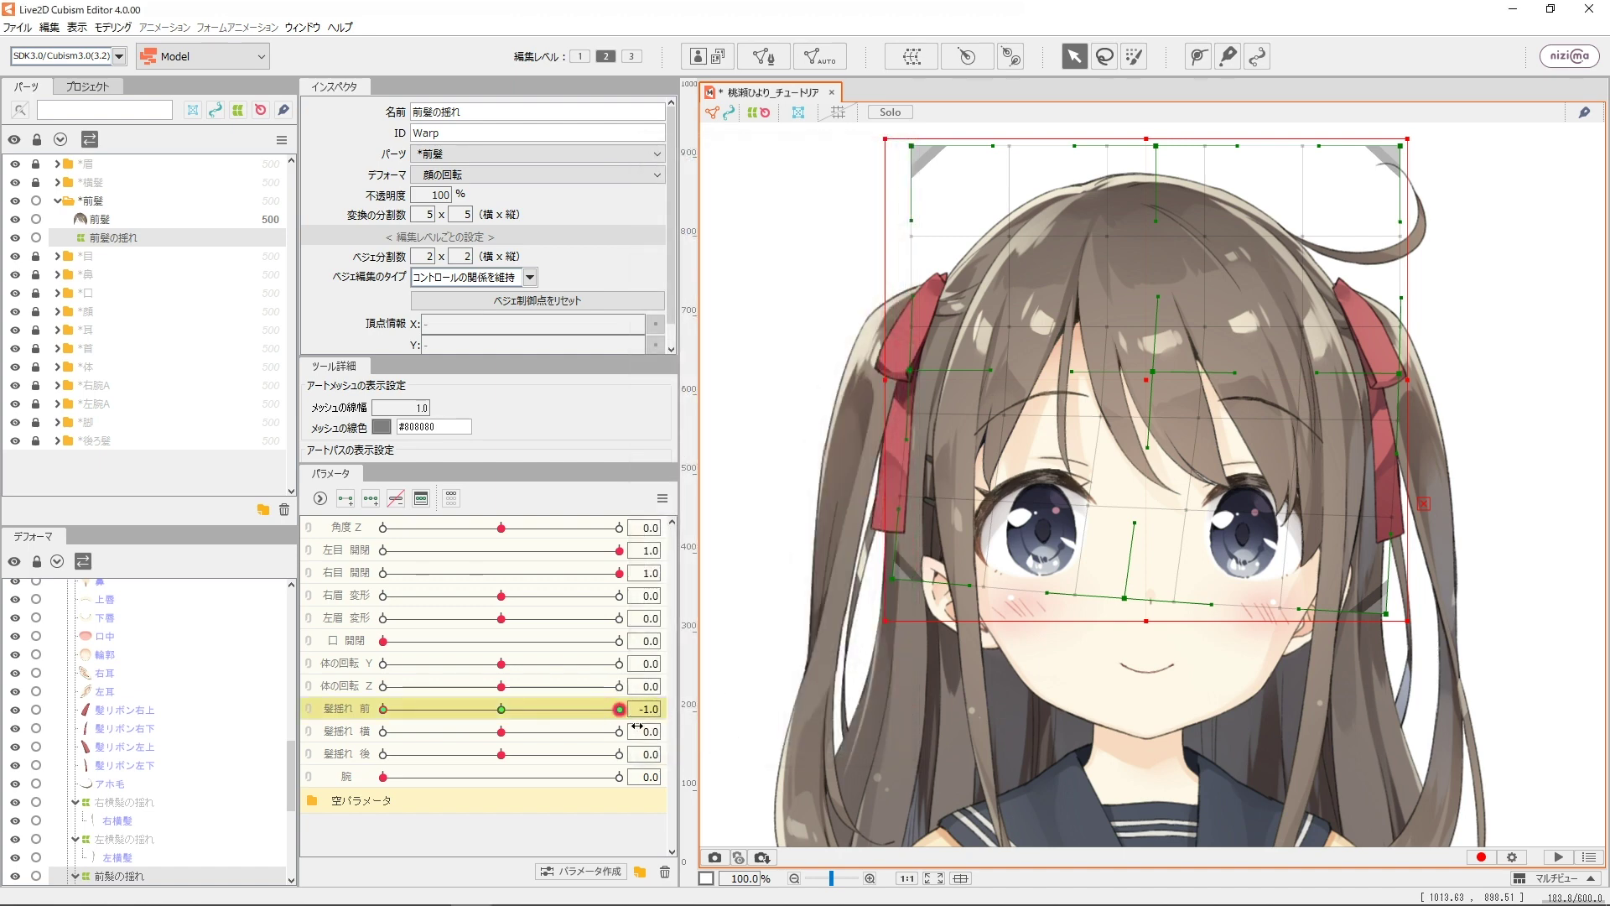
{"action": "left_click_drag", "start_coordinate": [383, 708], "coordinate": [624, 709]}
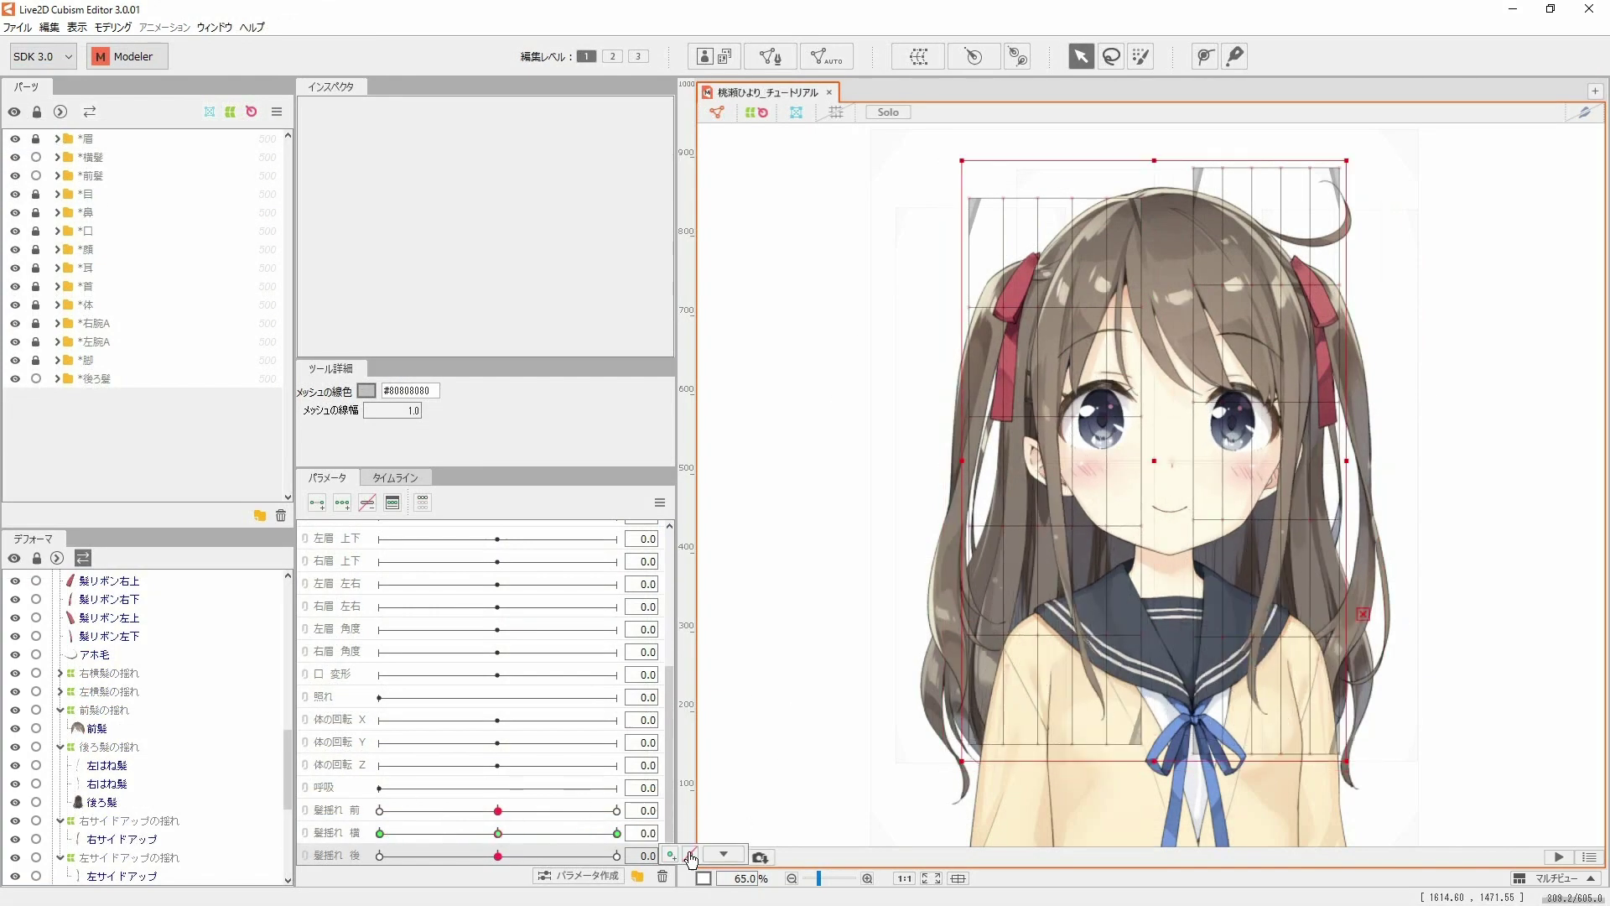
Step: Select the objects keyed to 髪揺れ 後 and preview the back hair's sway across the parameter's range
{"action": "left_click", "coordinate": [724, 853]}
{"action": "left_click", "coordinate": [729, 828]}
{"action": "left_click_drag", "start_coordinate": [616, 856], "coordinate": [369, 875]}
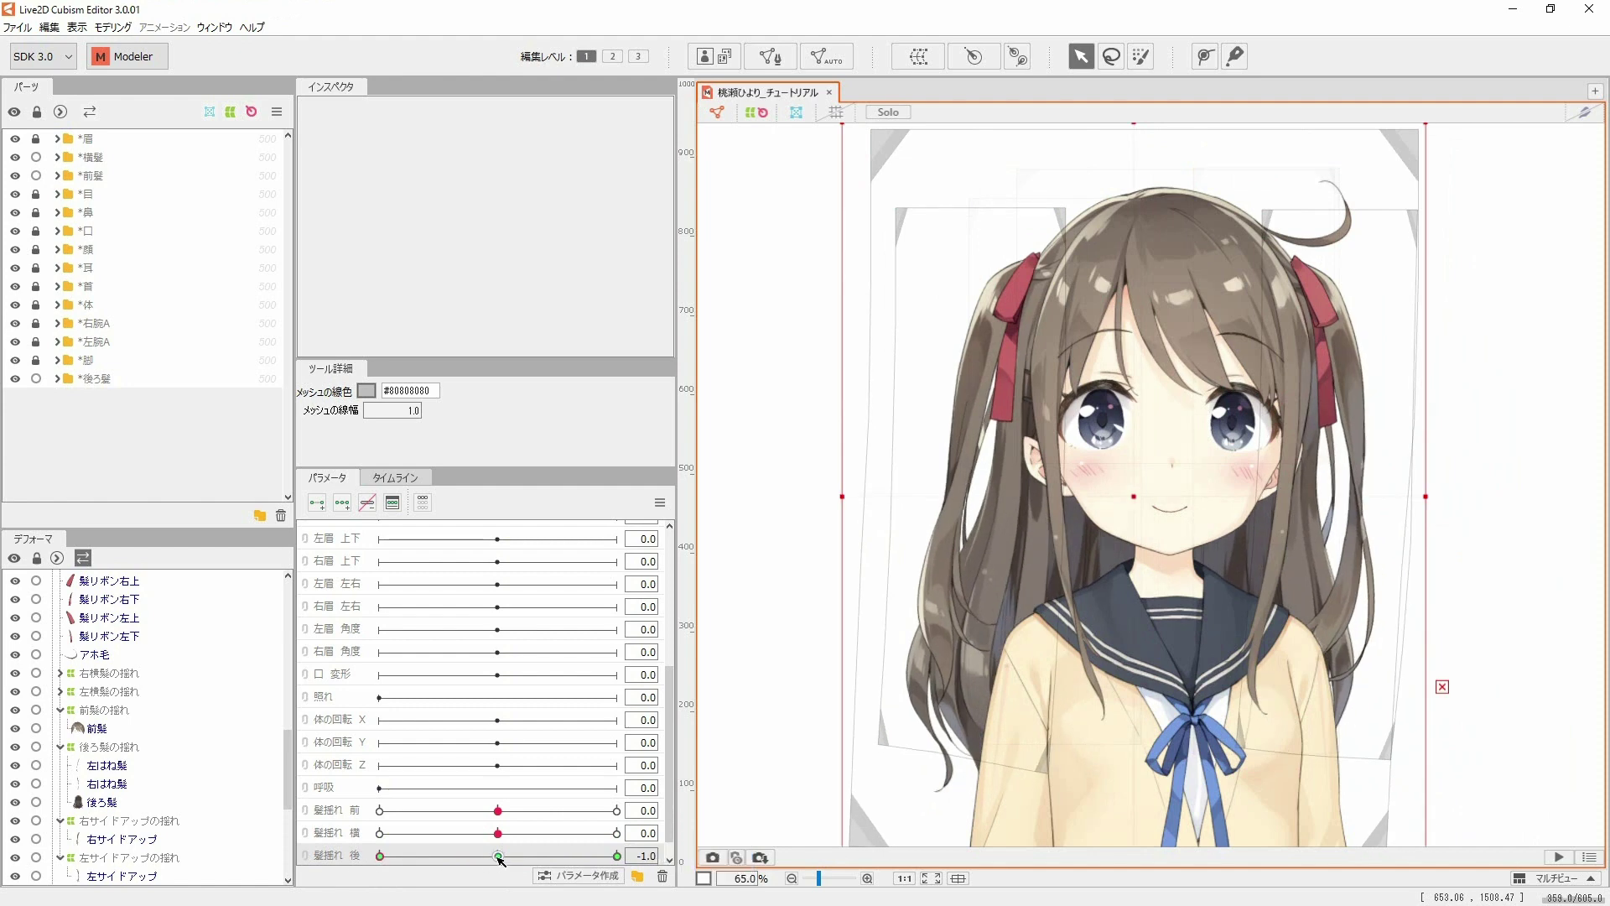
{"action": "left_click", "coordinate": [497, 856]}
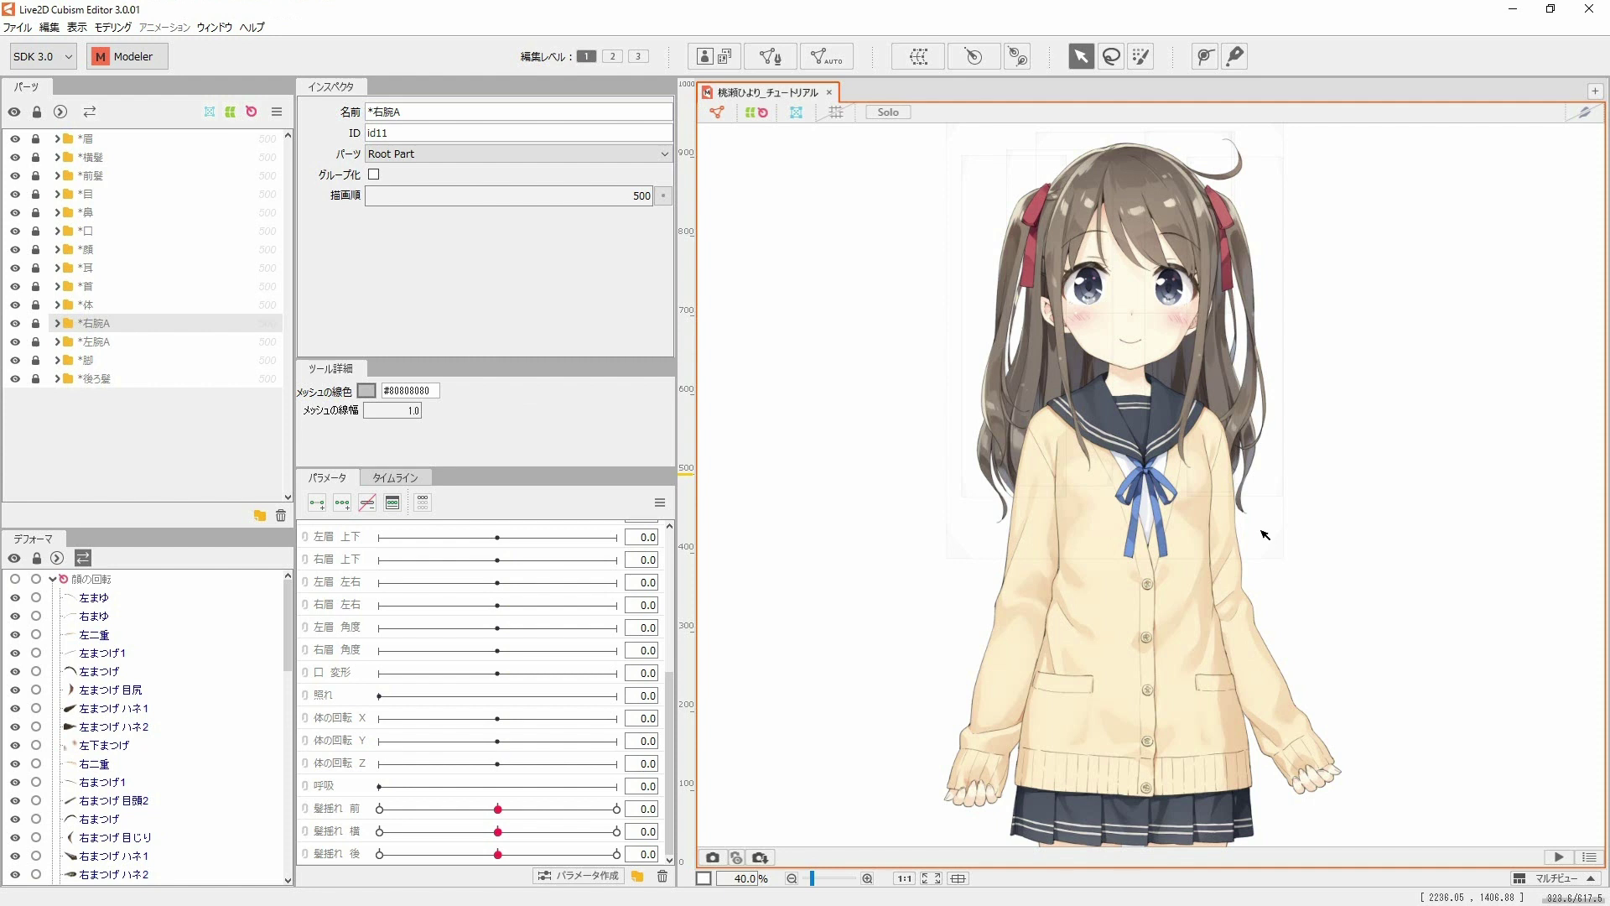
Step: Unlock the *右腕A and *左腕A parts and create the rotation deformer *右腕Aの回転0 as the parent of the right arm meshes
{"action": "left_click", "coordinate": [35, 324]}
{"action": "left_click", "coordinate": [35, 341]}
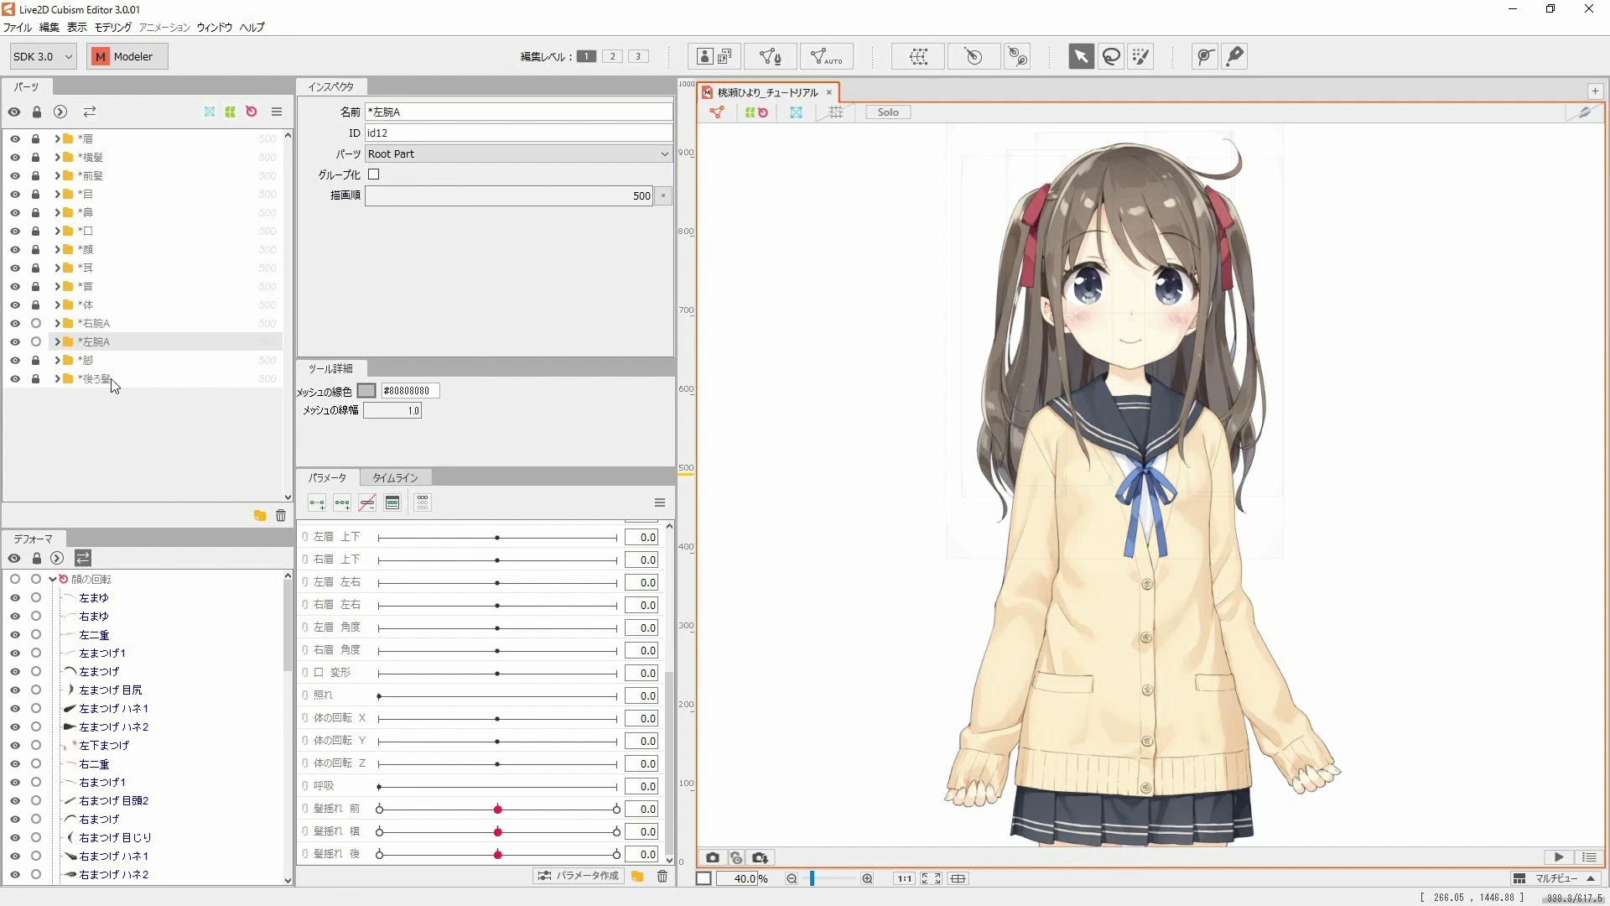
{"action": "left_click", "coordinate": [1031, 501]}
{"action": "left_click", "coordinate": [990, 683], "text": "shift"}
{"action": "left_click", "coordinate": [979, 63]}
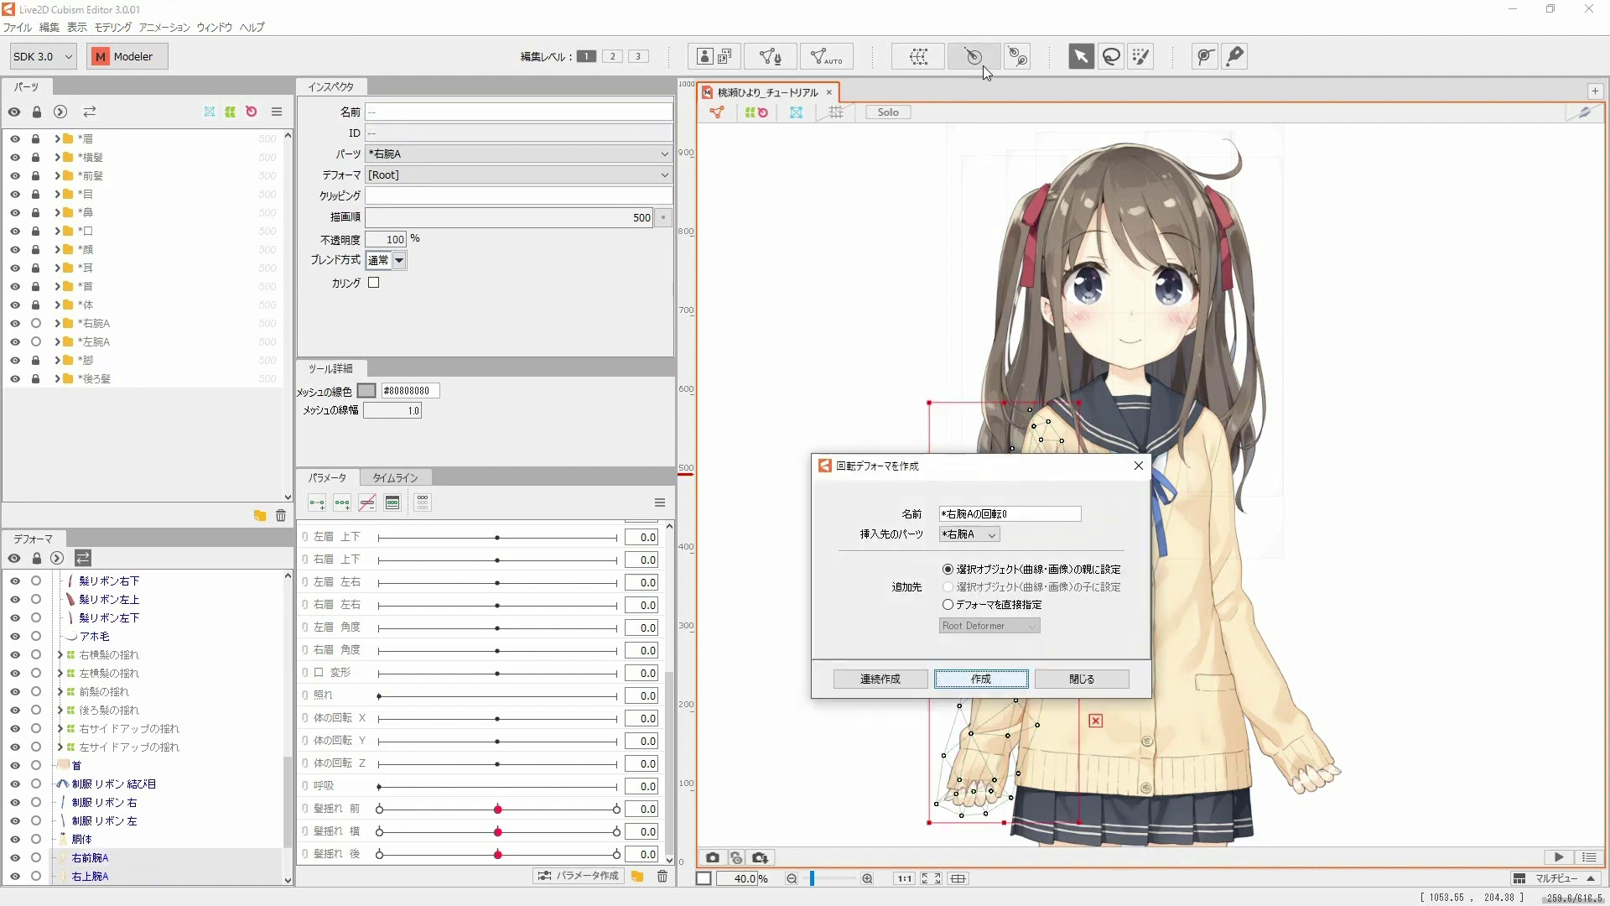
{"action": "left_click", "coordinate": [981, 678]}
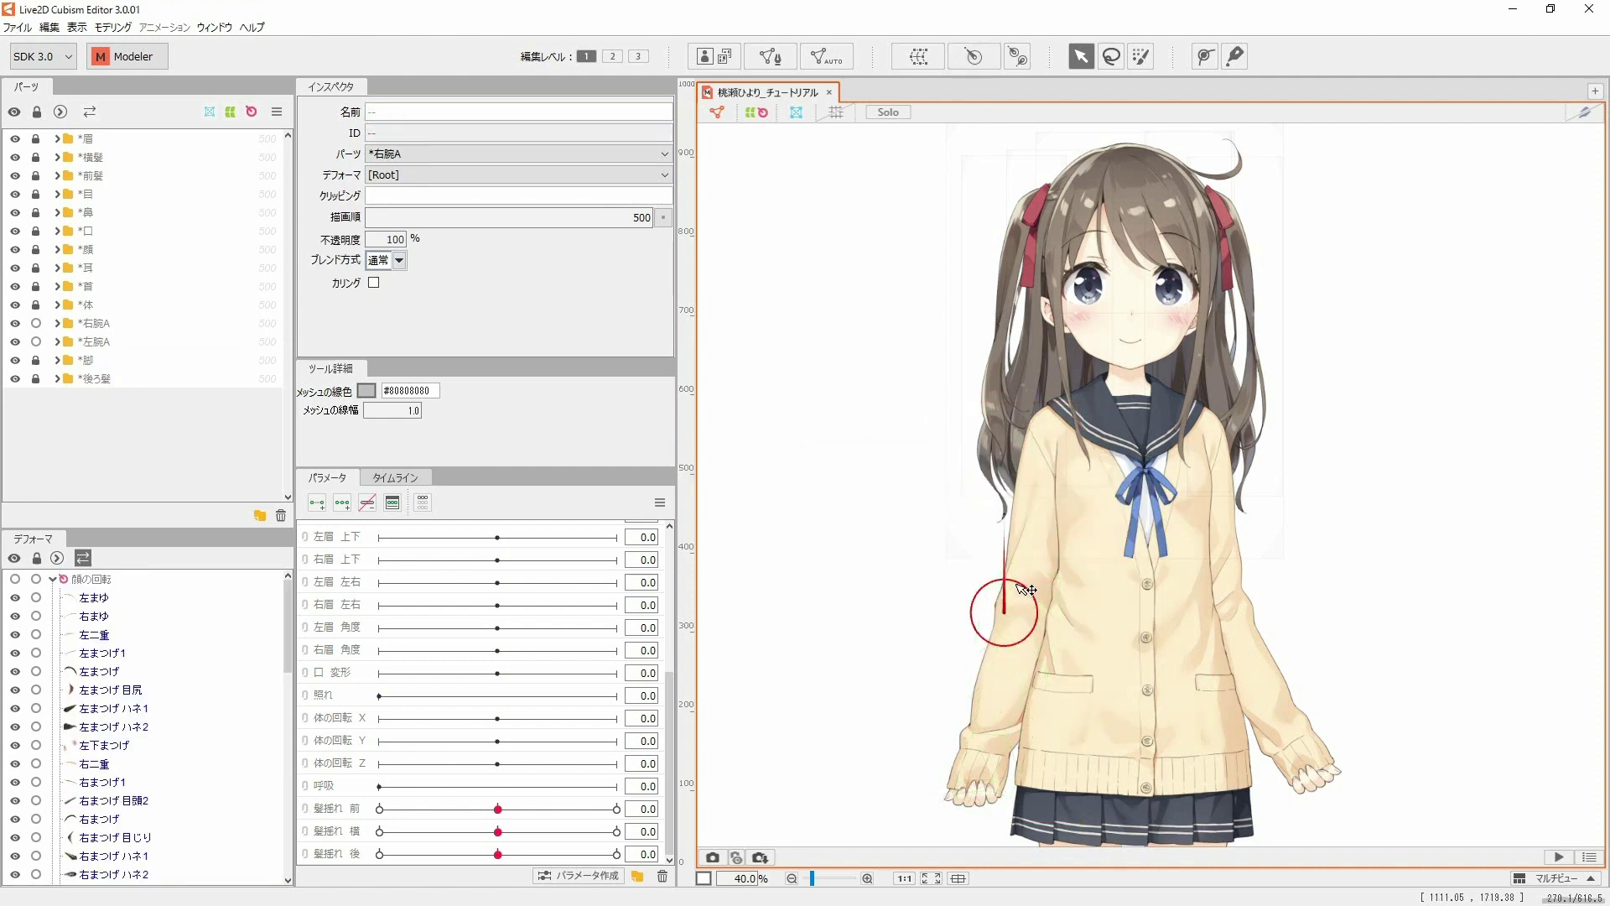
Step: Place the right arm rotation deformer's pivot at the shoulder and set its base angle to -173.0 degrees, pointing along the arm
{"action": "left_click_drag", "start_coordinate": [1025, 590], "coordinate": [1027, 438]}
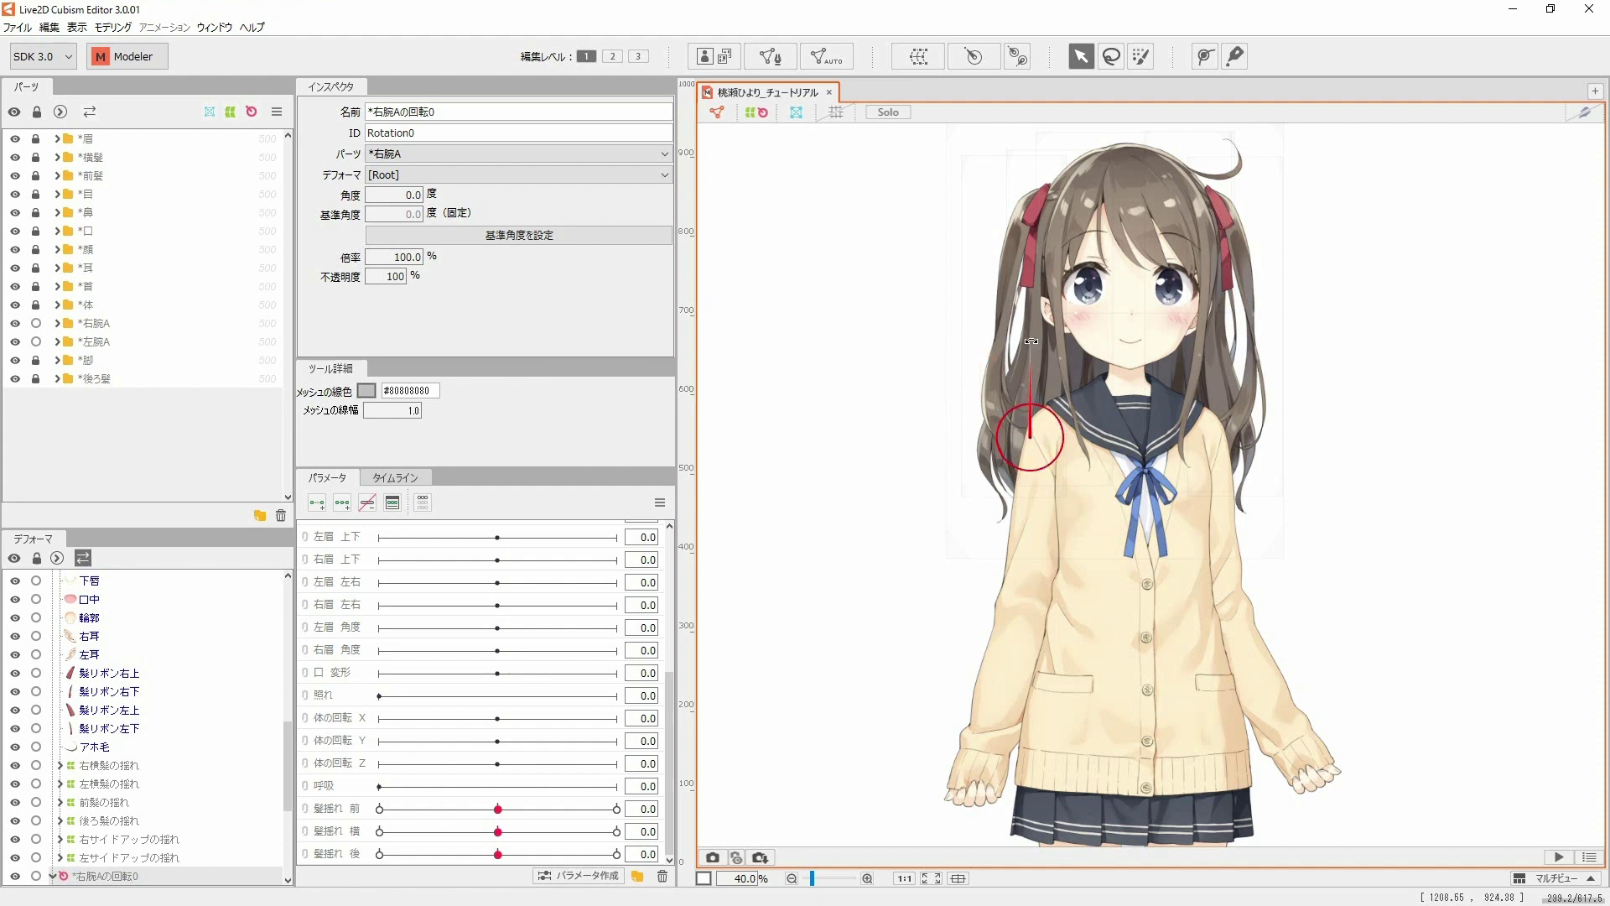
{"action": "left_click_drag", "start_coordinate": [1031, 341], "coordinate": [1018, 518]}
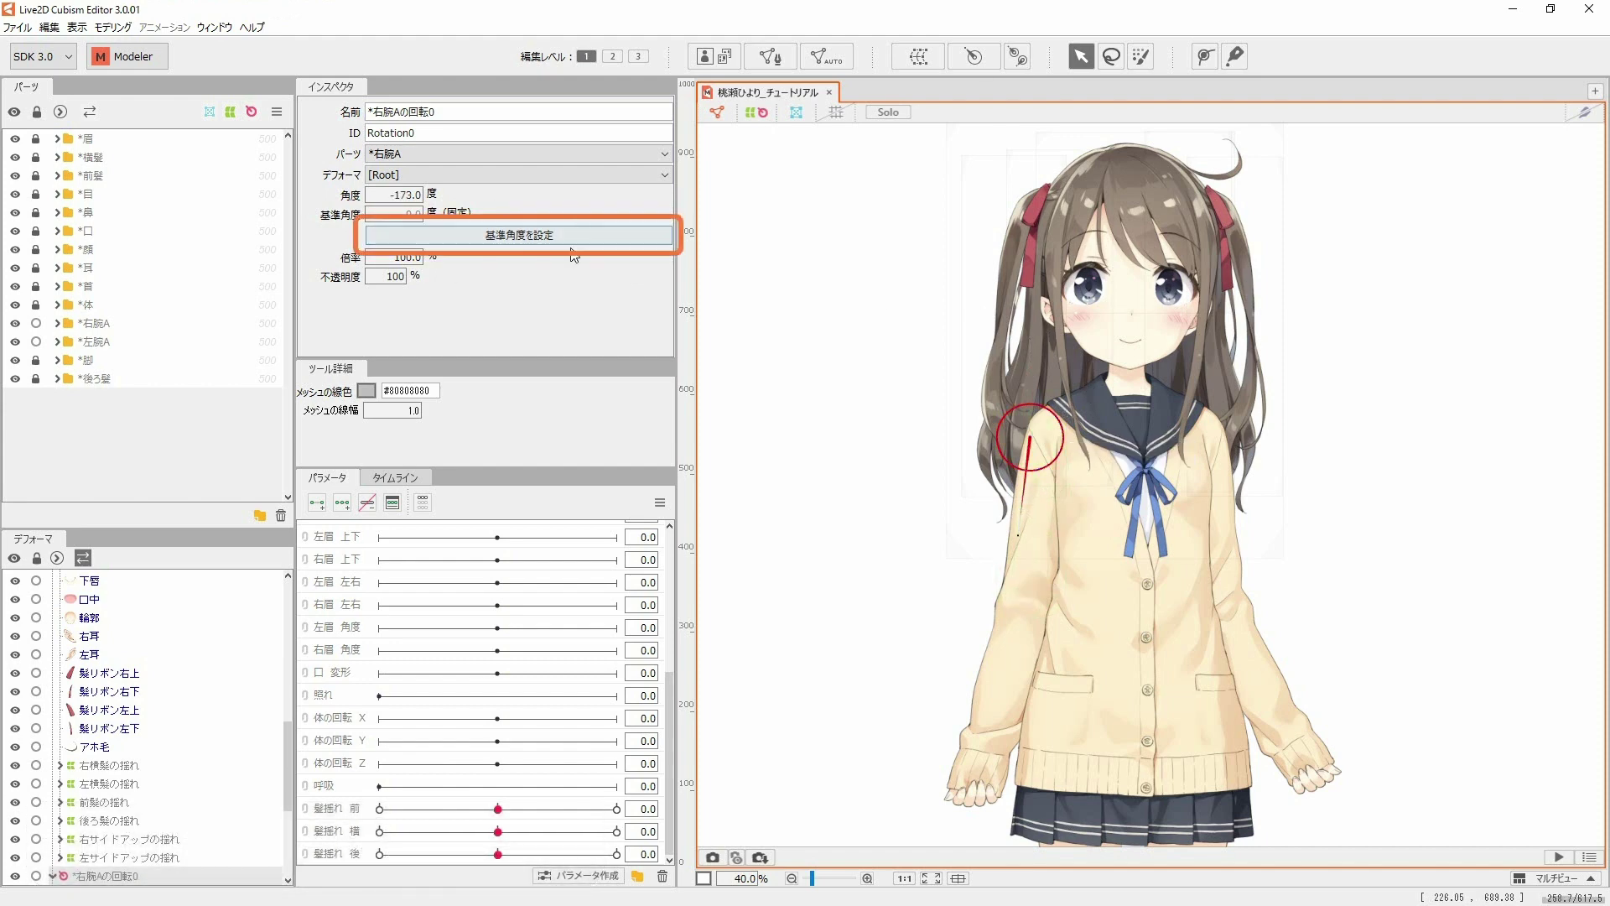
{"action": "left_click", "coordinate": [537, 242]}
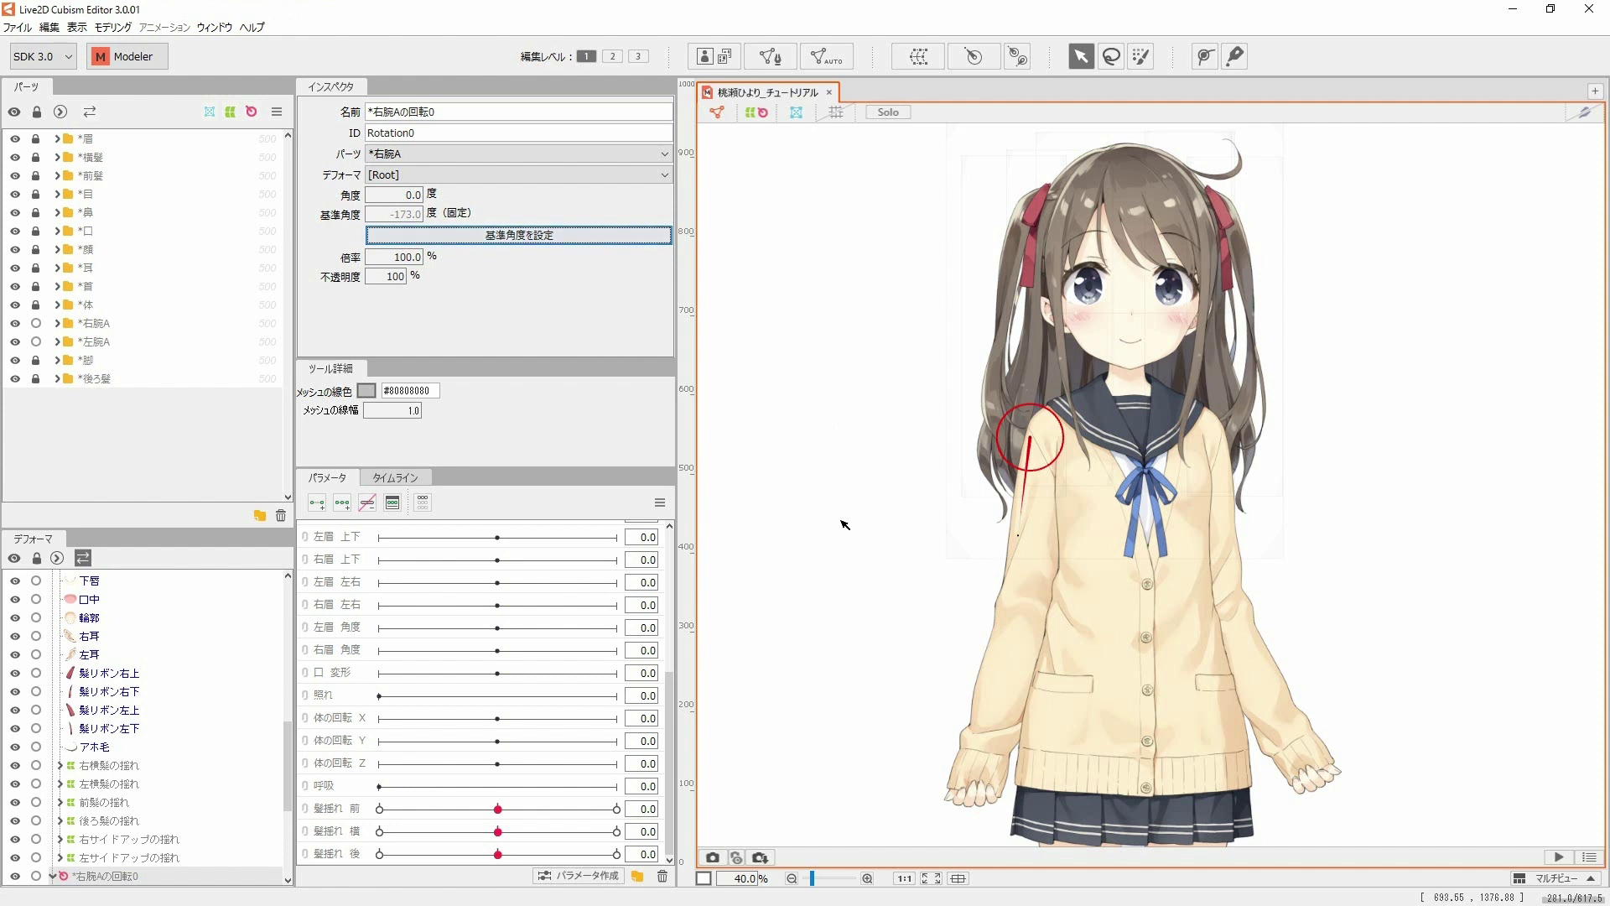
Step: Create a parameter named 腕 with ID ParamArm, minimum 0, default 0 and maximum 30
{"action": "mouse_move", "coordinate": [671, 737]}
{"action": "left_mouse_down"}
{"action": "mouse_move", "coordinate": [671, 585]}
{"action": "mouse_move", "coordinate": [672, 764]}
{"action": "left_mouse_up"}
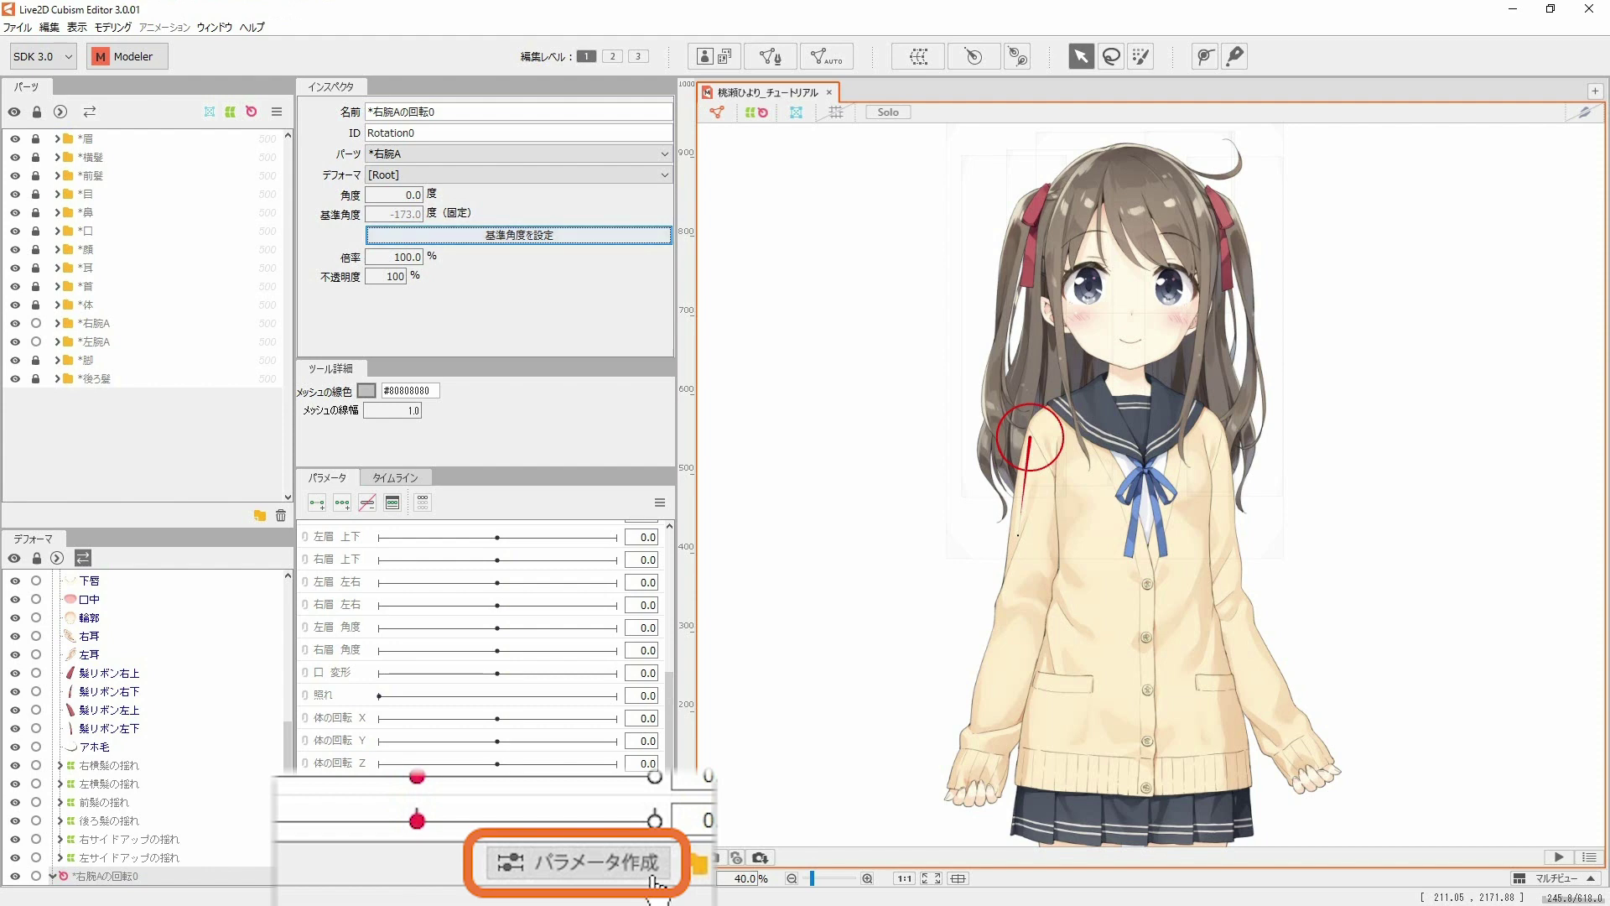
{"action": "left_click", "coordinate": [614, 880]}
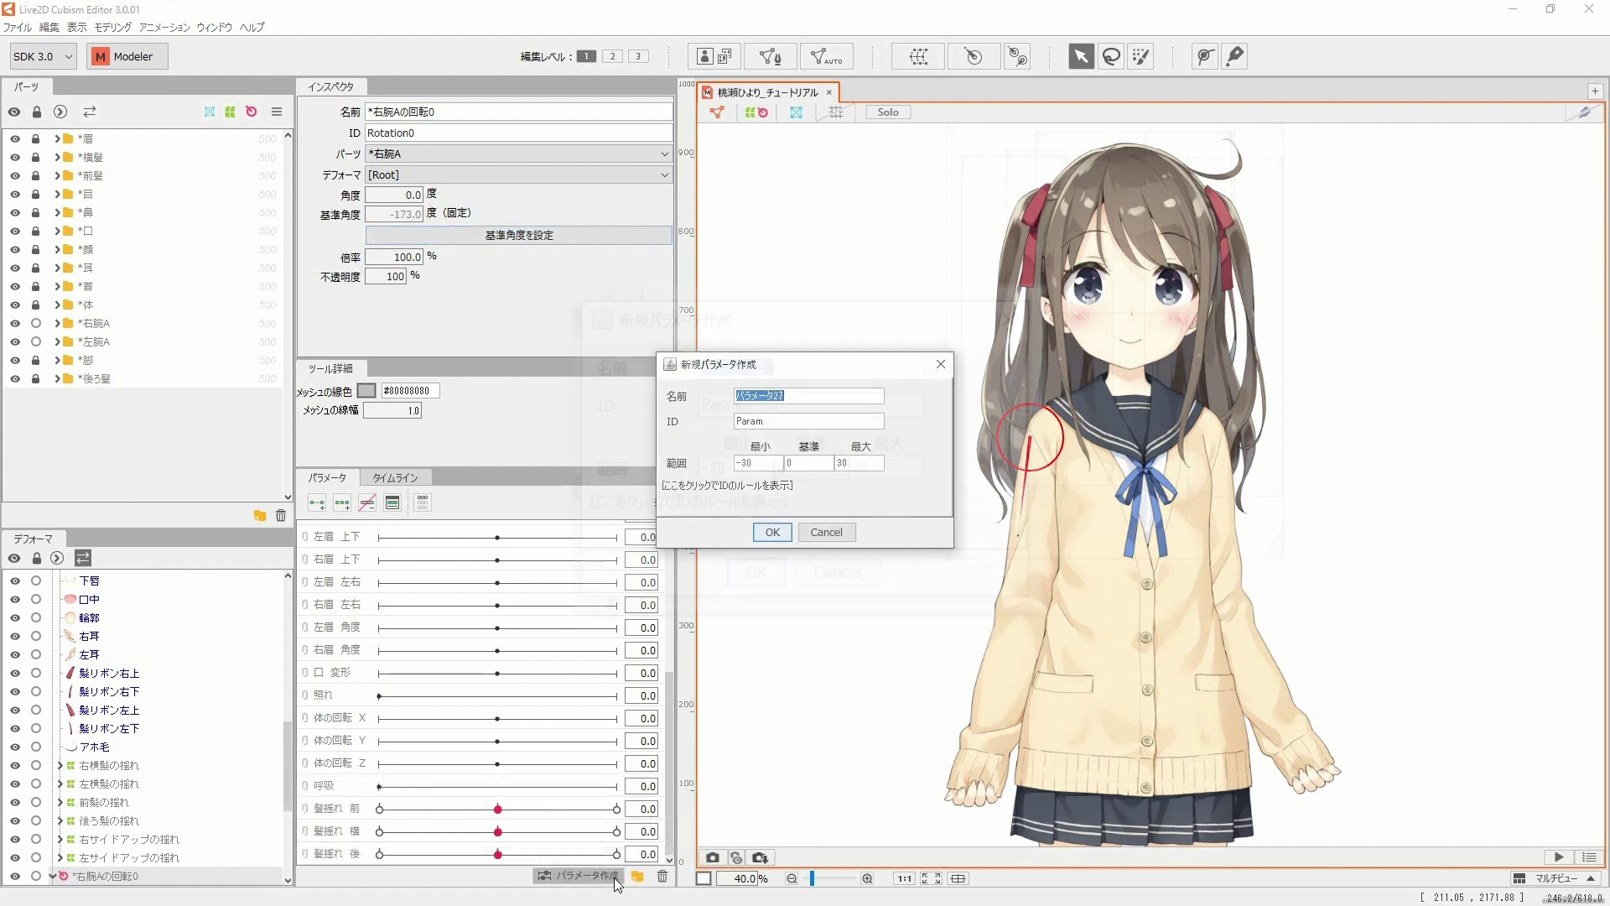
{"action": "type", "text": "右"}
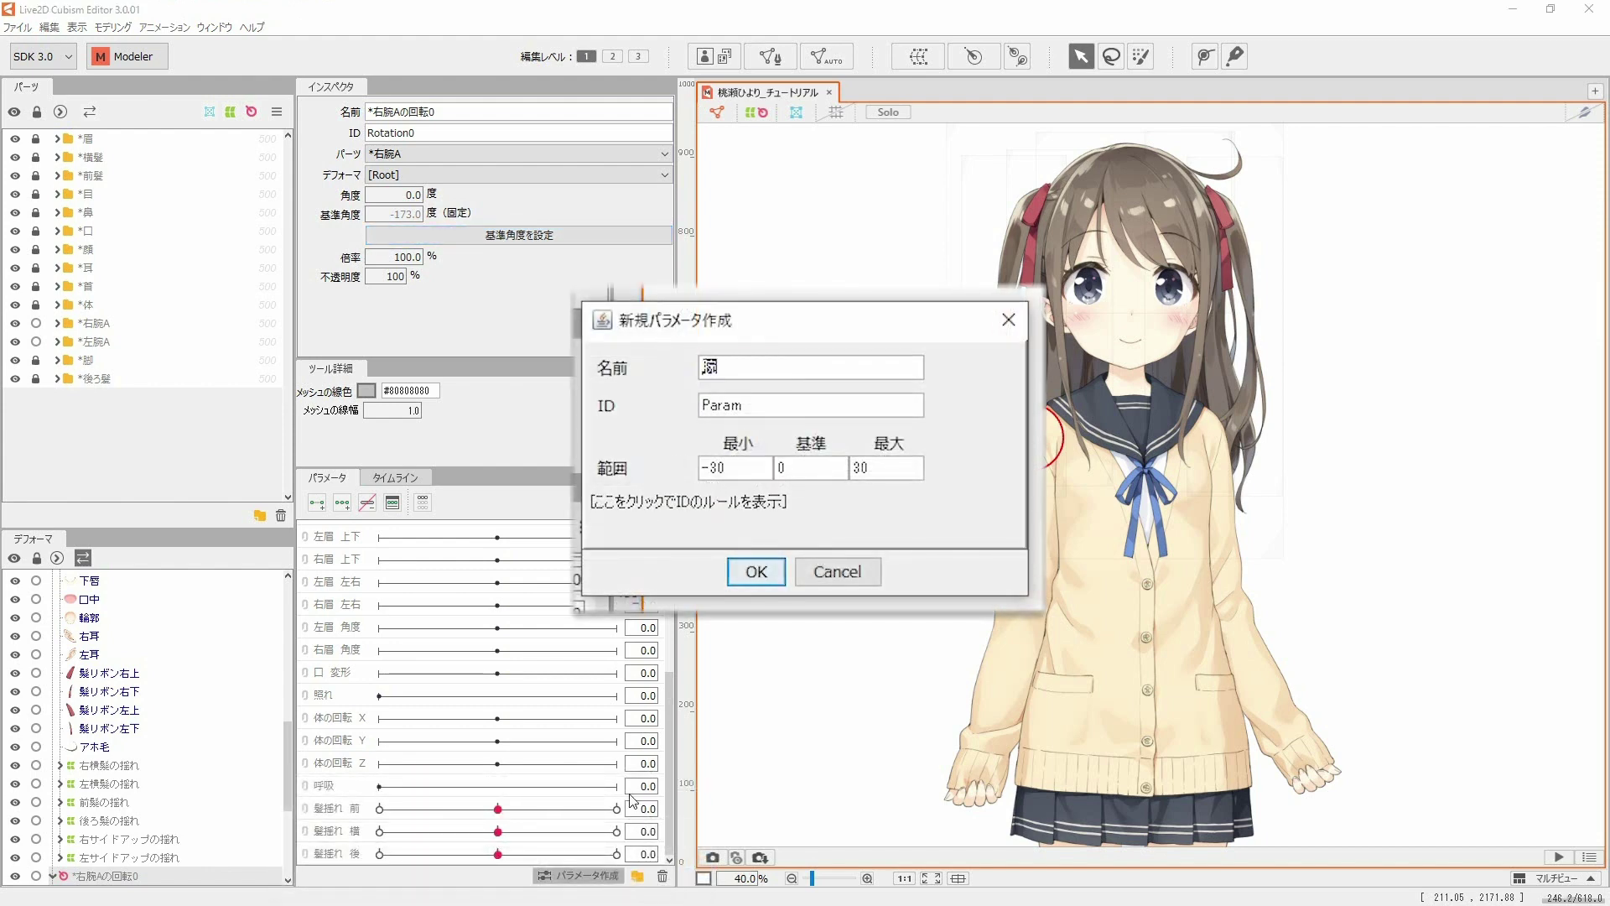
{"action": "key", "text": "space"}
{"action": "key", "text": "Return"}
{"action": "key", "text": "Tab"}
{"action": "type", "text": "Arm"}
{"action": "key", "text": "Tab"}
{"action": "type", "text": "0"}
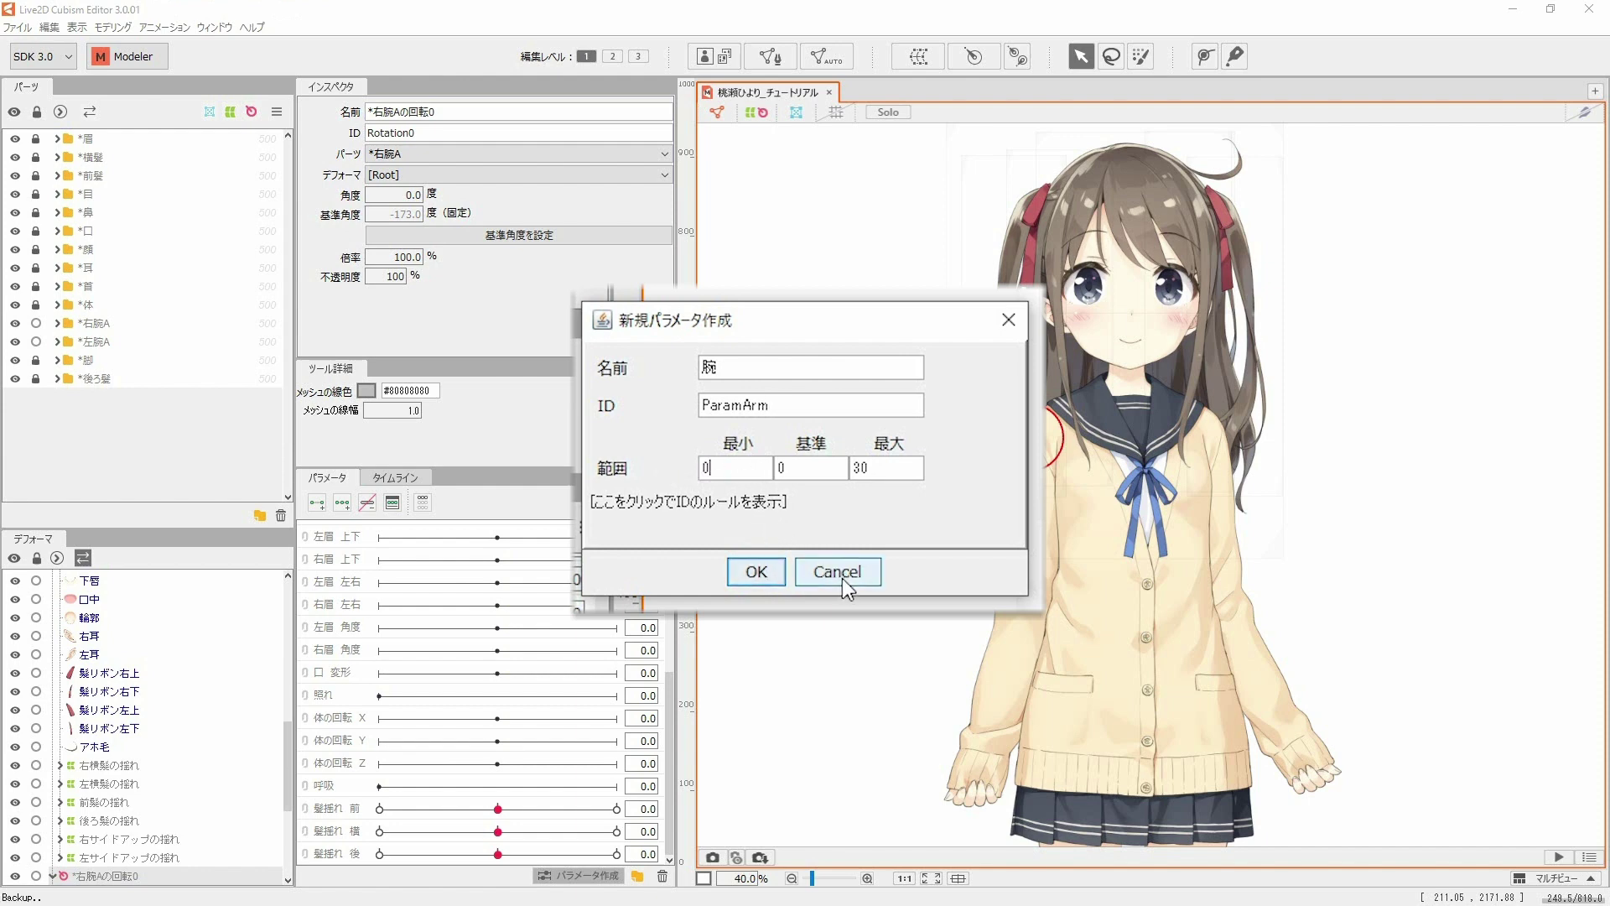
{"action": "left_click", "coordinate": [760, 578]}
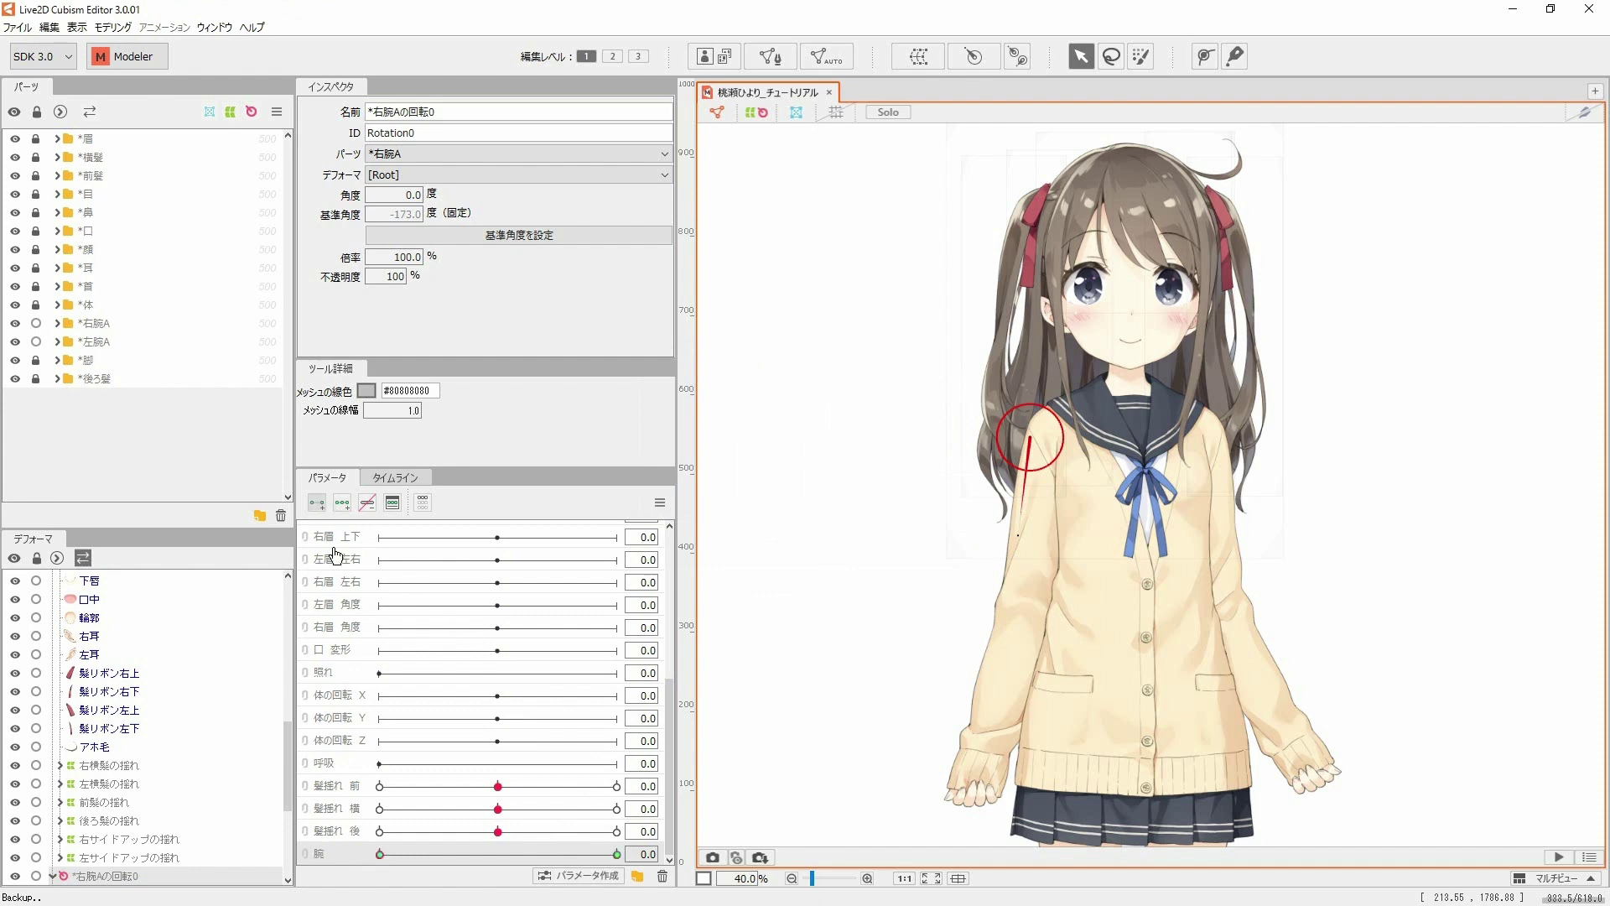
Step: Key the right arm rotation deformer at both ends of 腕 and rotate it to 12.2 degrees at 30.0
{"action": "left_click", "coordinate": [452, 853]}
{"action": "left_click_drag", "start_coordinate": [571, 843], "coordinate": [624, 848]}
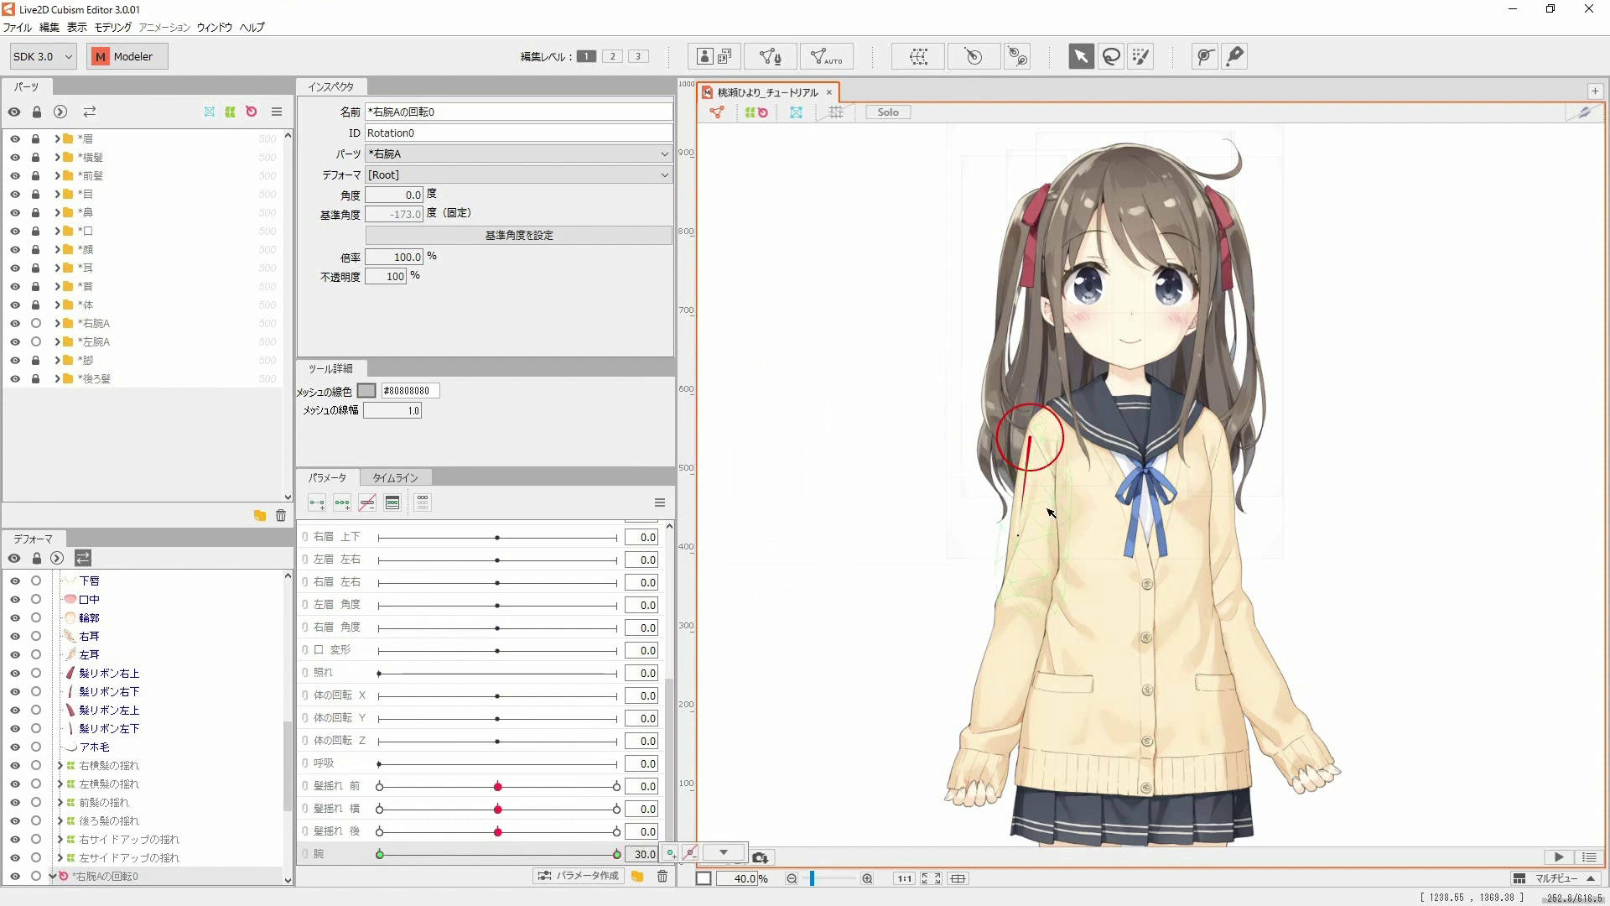
{"action": "left_click_drag", "start_coordinate": [1020, 538], "coordinate": [995, 544]}
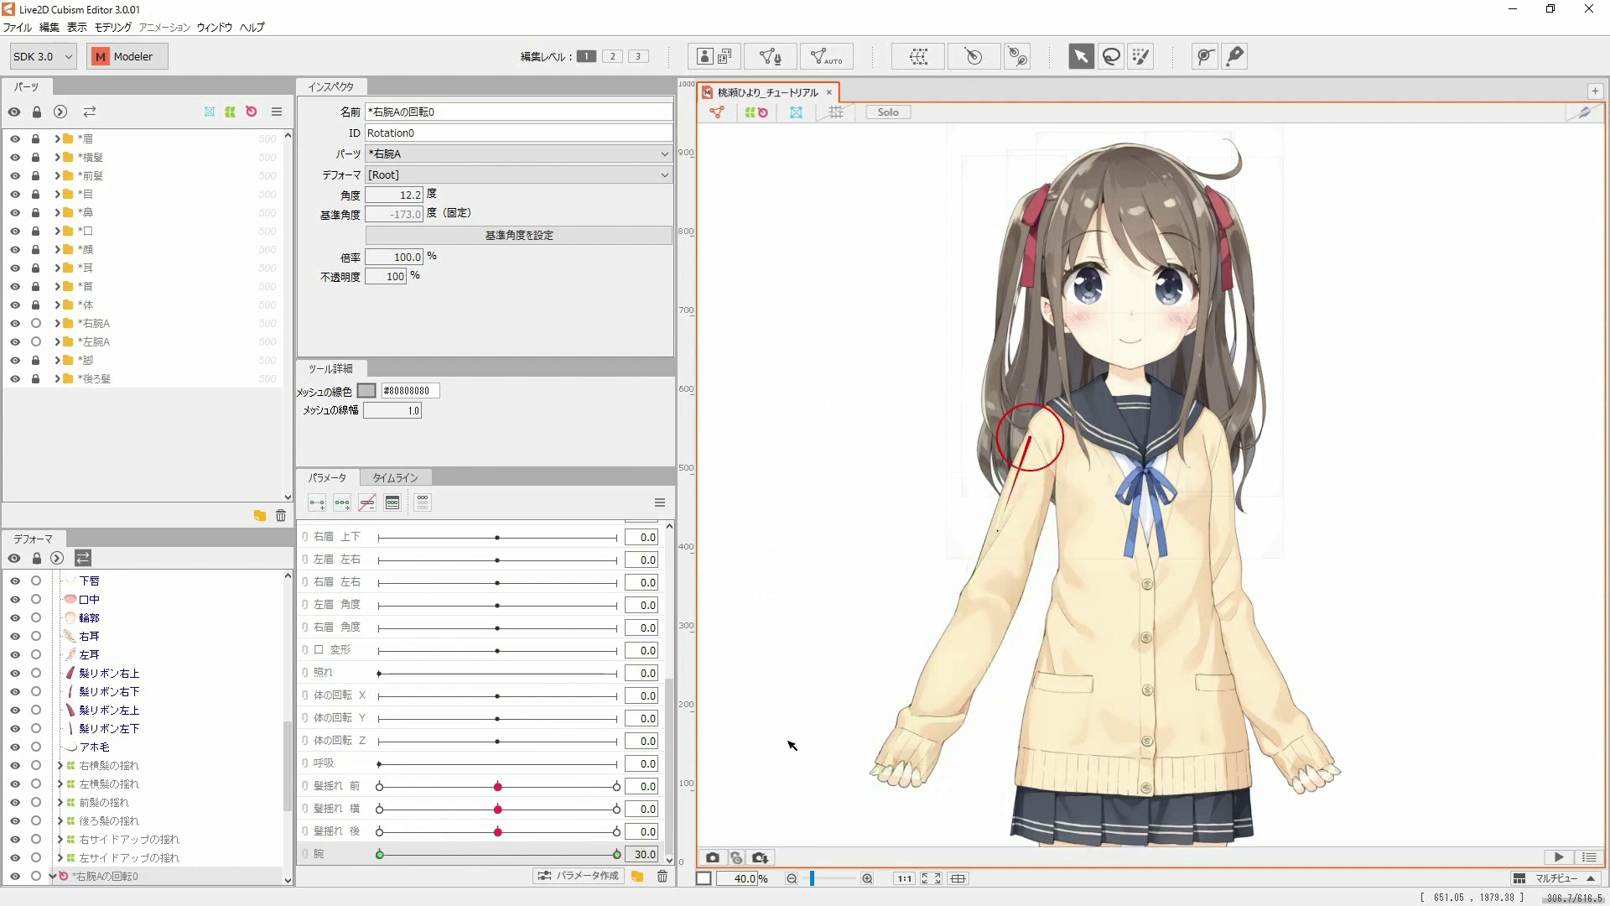
Step: Reshape the 右上腕A mesh near the armpit at 腕 30.0 by moving its vertices, and check the arm's movement
{"action": "left_click", "coordinate": [1028, 514]}
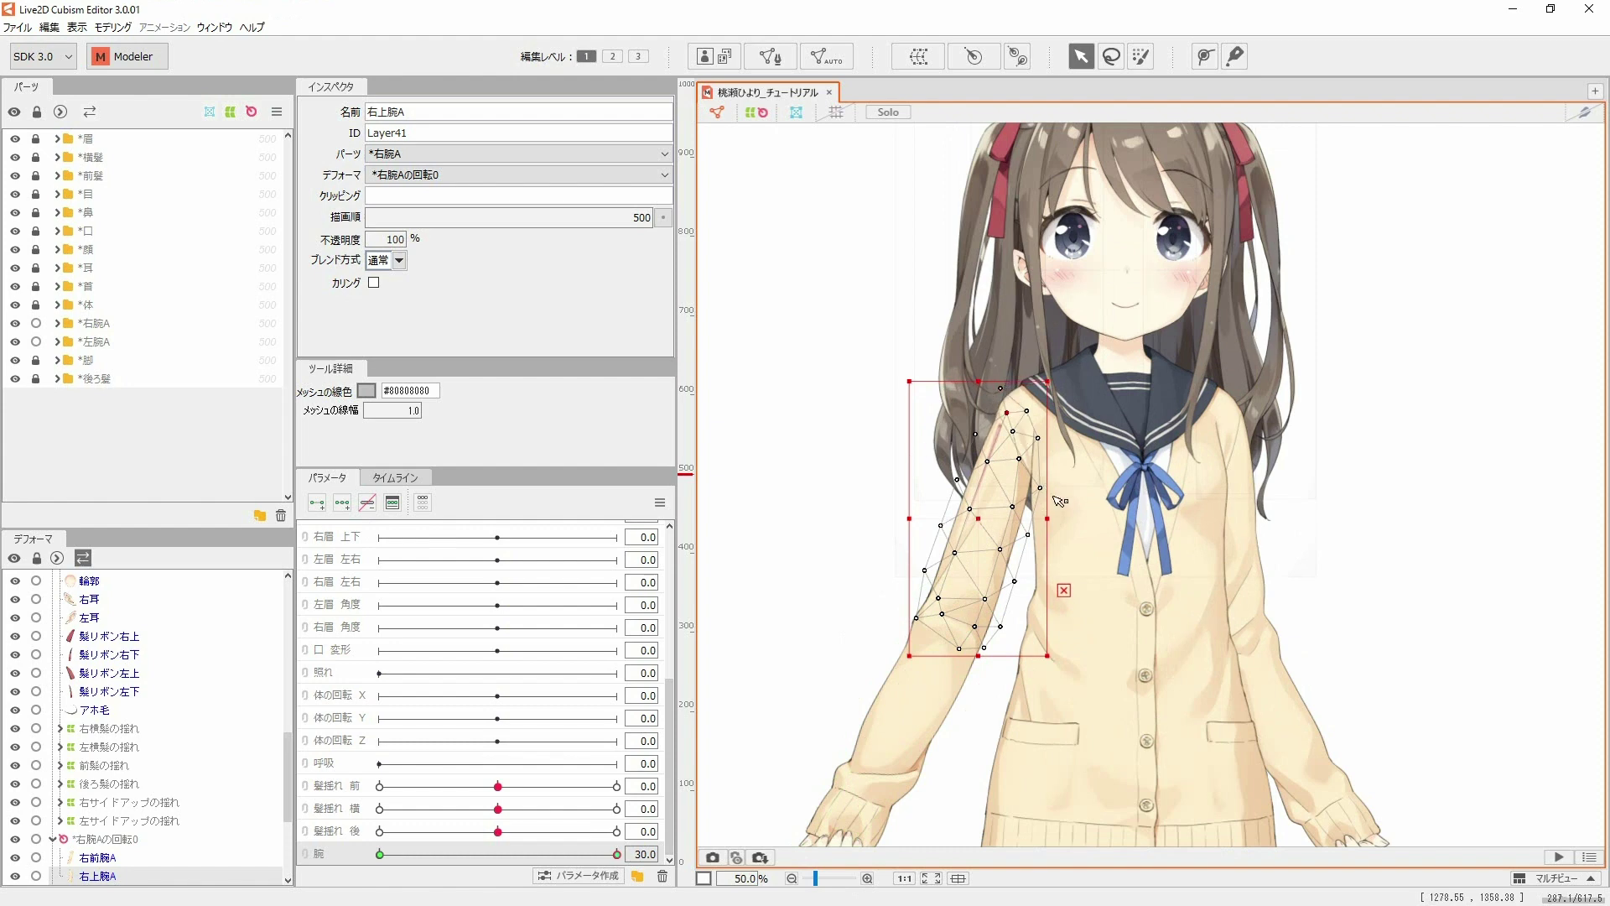
{"action": "mouse_move", "coordinate": [1040, 488]}
{"action": "left_mouse_down"}
{"action": "mouse_move", "coordinate": [1049, 498]}
{"action": "mouse_move", "coordinate": [1034, 468]}
{"action": "mouse_move", "coordinate": [1022, 510]}
{"action": "left_mouse_up"}
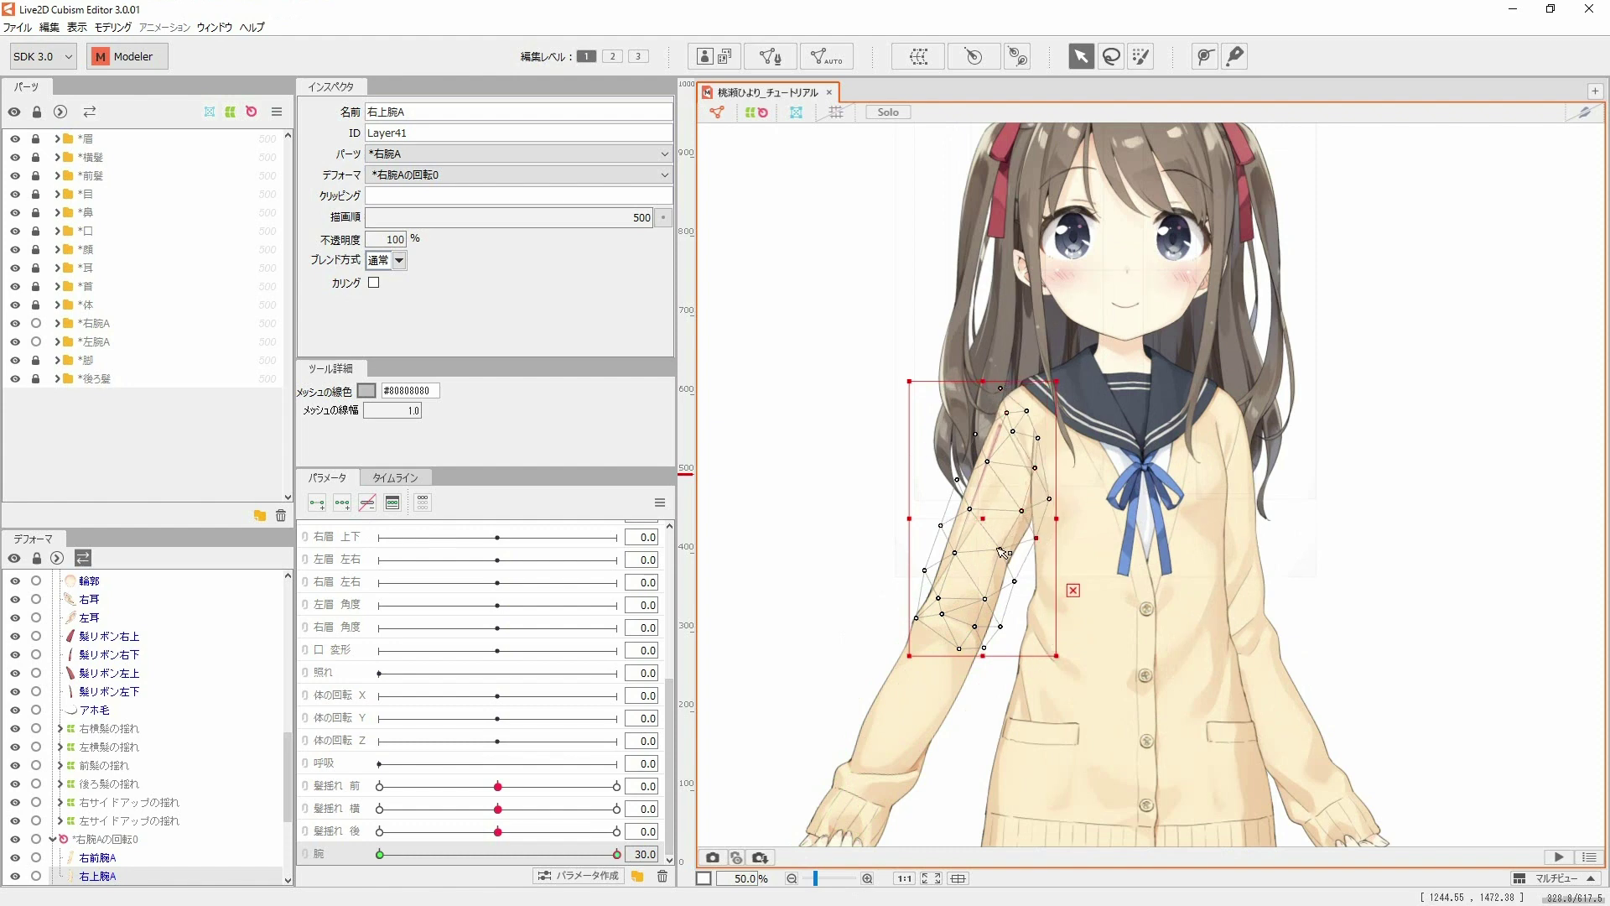
{"action": "left_click", "coordinate": [1003, 551]}
{"action": "left_click", "coordinate": [791, 597]}
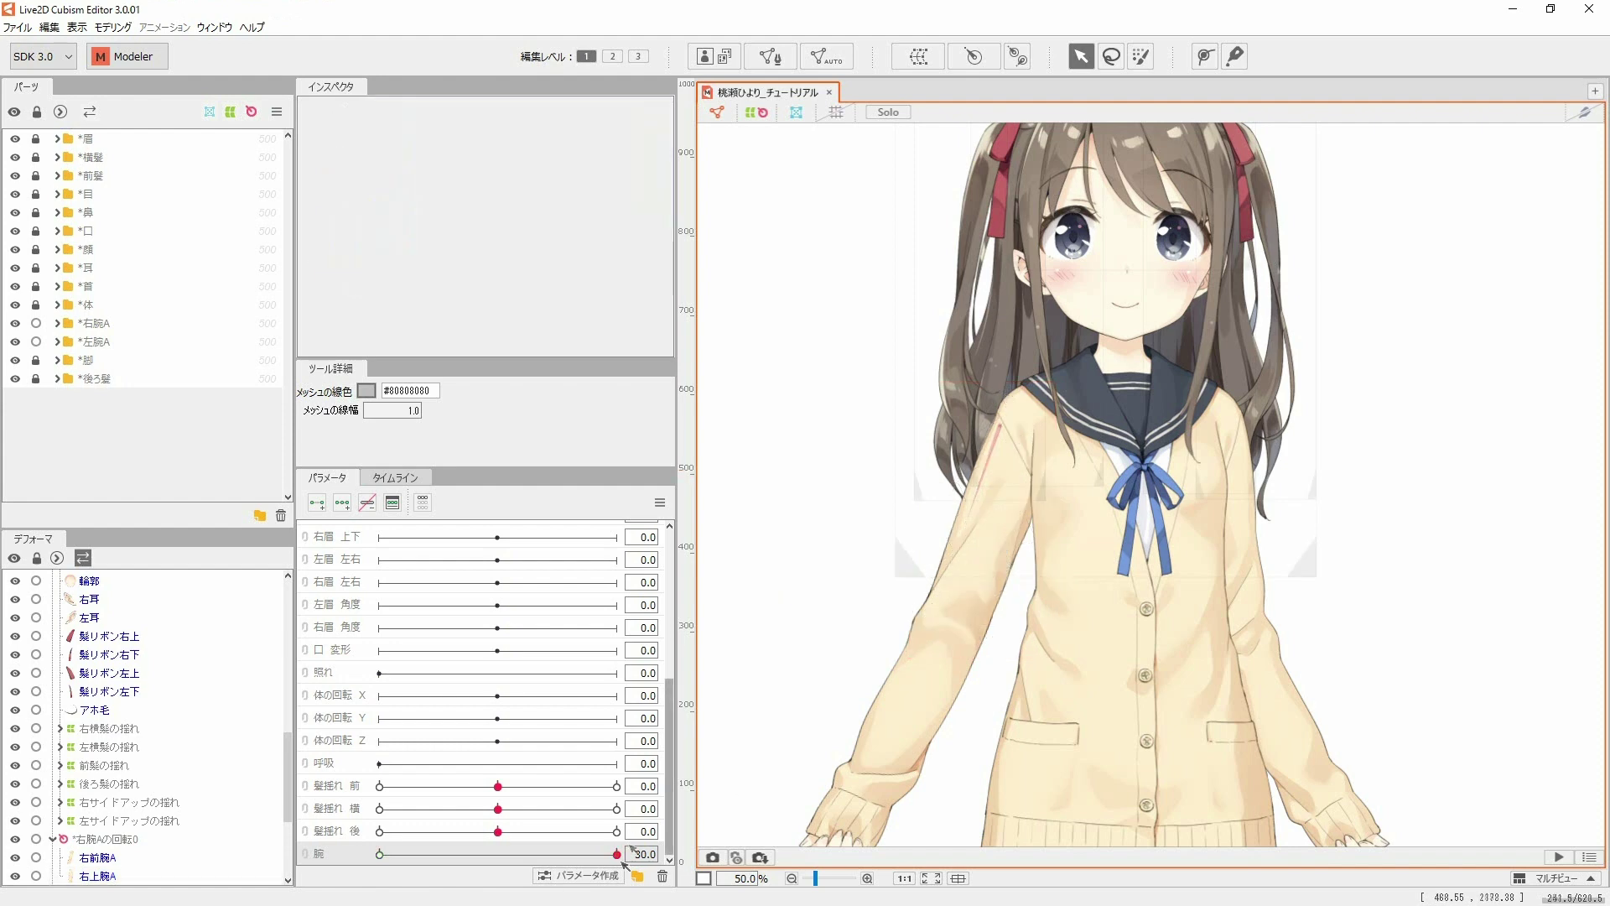
{"action": "left_click_drag", "start_coordinate": [618, 854], "coordinate": [672, 833]}
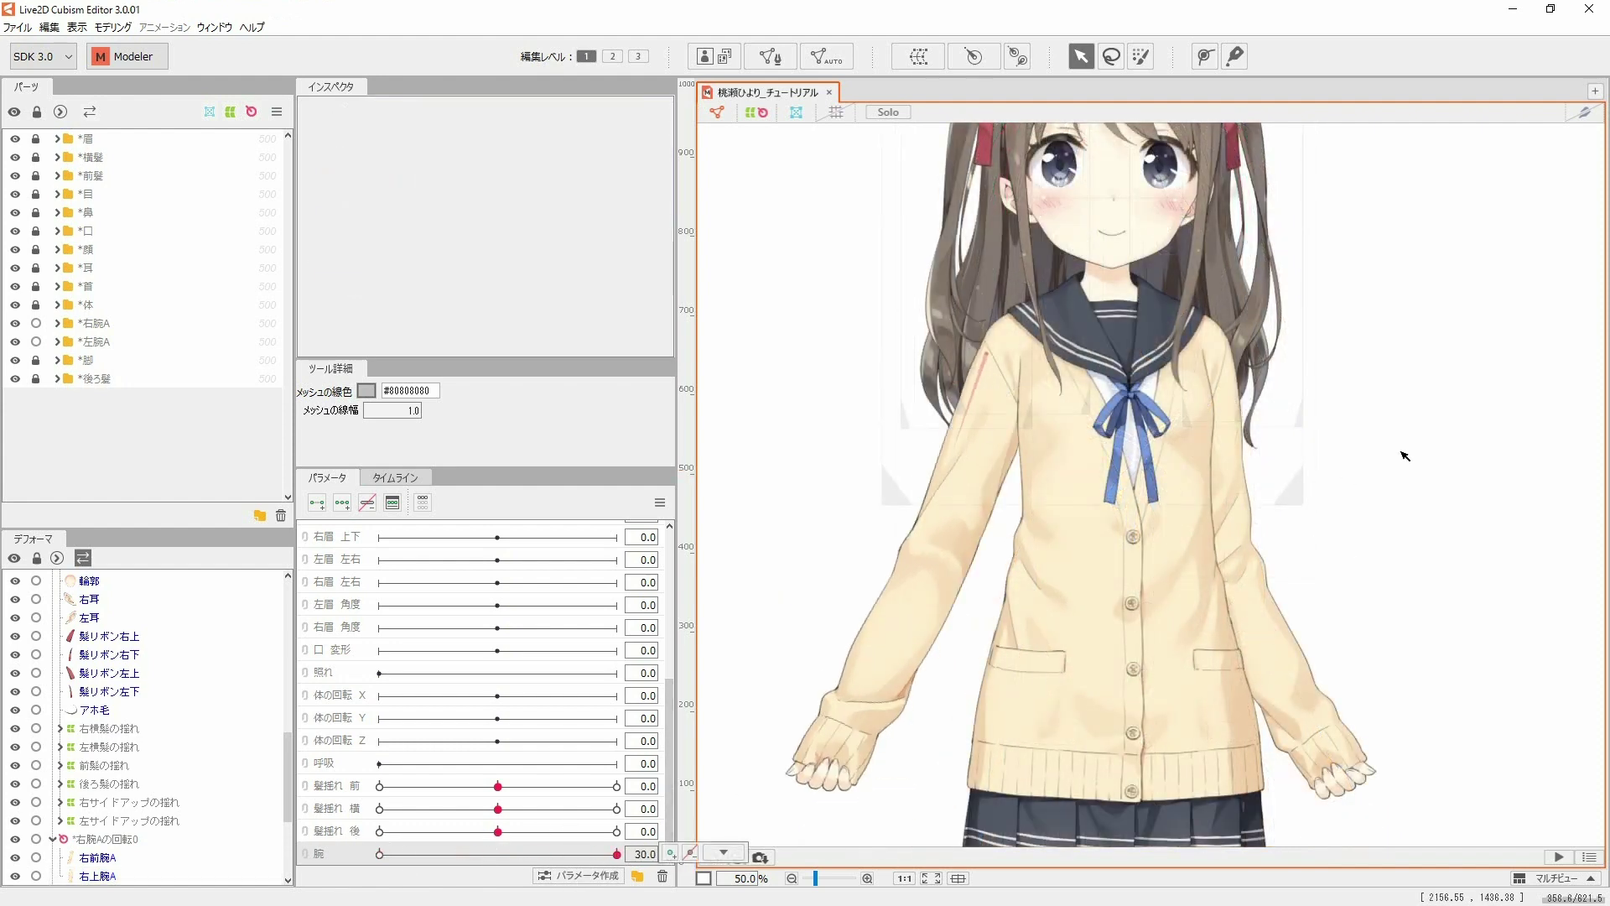
Step: Create the rotation deformer *左腕Aの回転0 as the parent of the left arm meshes
{"action": "left_click_drag", "start_coordinate": [1405, 455], "coordinate": [1225, 348]}
{"action": "left_click", "coordinate": [973, 56]}
{"action": "left_click", "coordinate": [976, 676]}
Step: Align the left arm deformer along the arm as its base angle and key it on 腕 with the arm spread outward at 30.0
{"action": "left_click_drag", "start_coordinate": [1235, 229], "coordinate": [1252, 465]}
{"action": "left_click", "coordinate": [508, 239]}
{"action": "left_click", "coordinate": [314, 503]}
{"action": "left_click", "coordinate": [617, 853]}
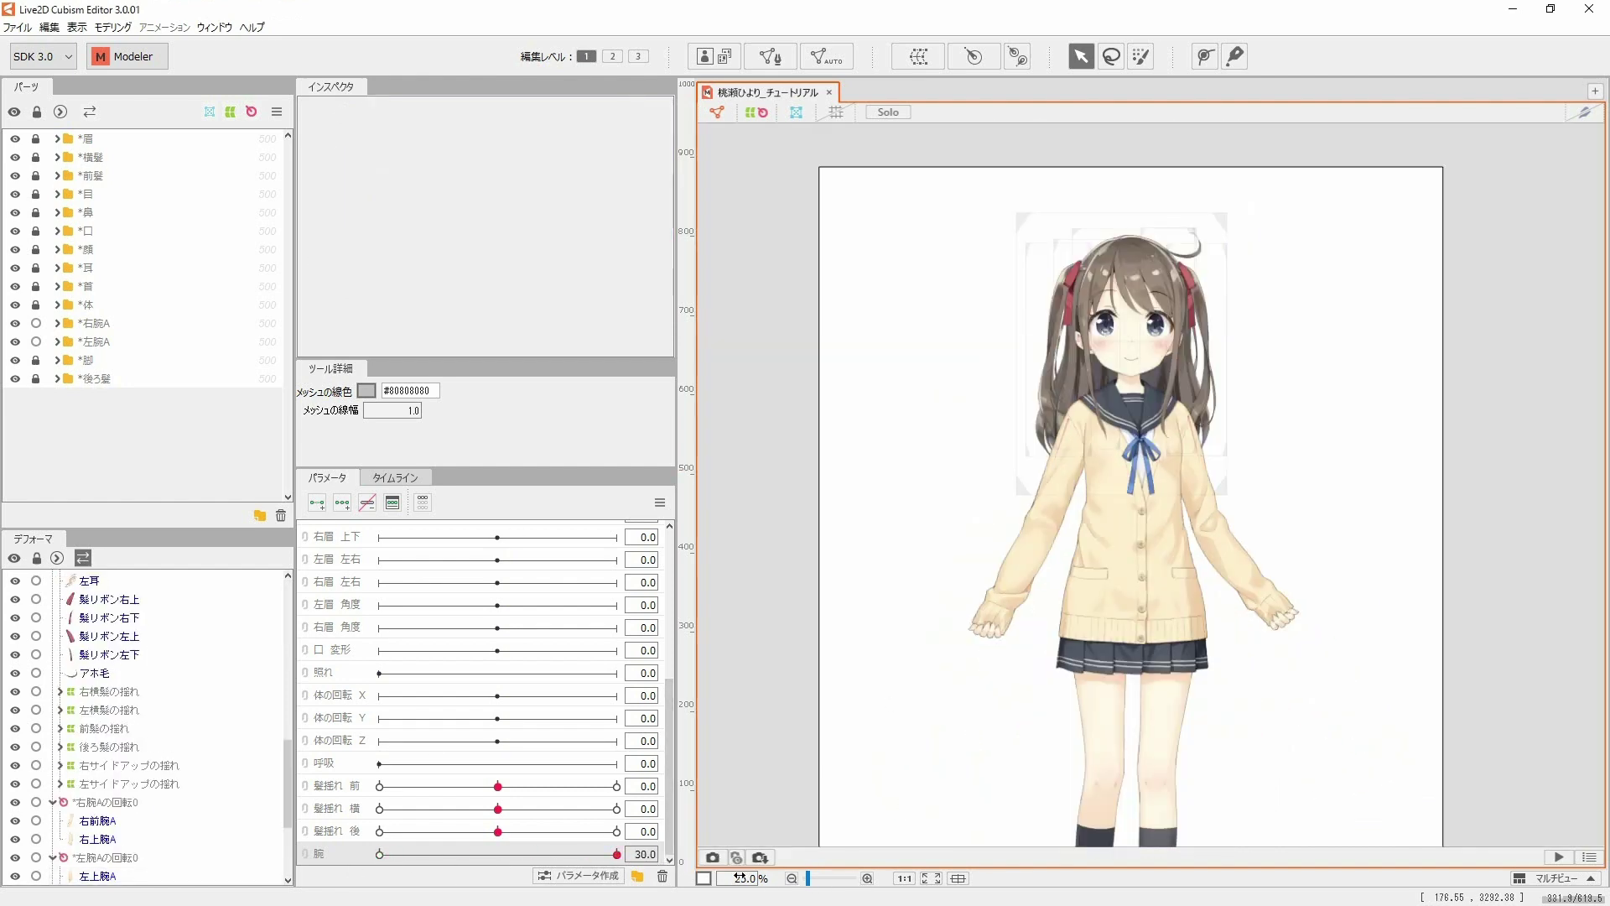
Step: Preview both arms swinging across the 腕 parameter's range at 40% zoom
{"action": "type", "text": "40"}
{"action": "key", "text": "Return"}
{"action": "left_click_drag", "start_coordinate": [1417, 464], "coordinate": [1440, 505]}
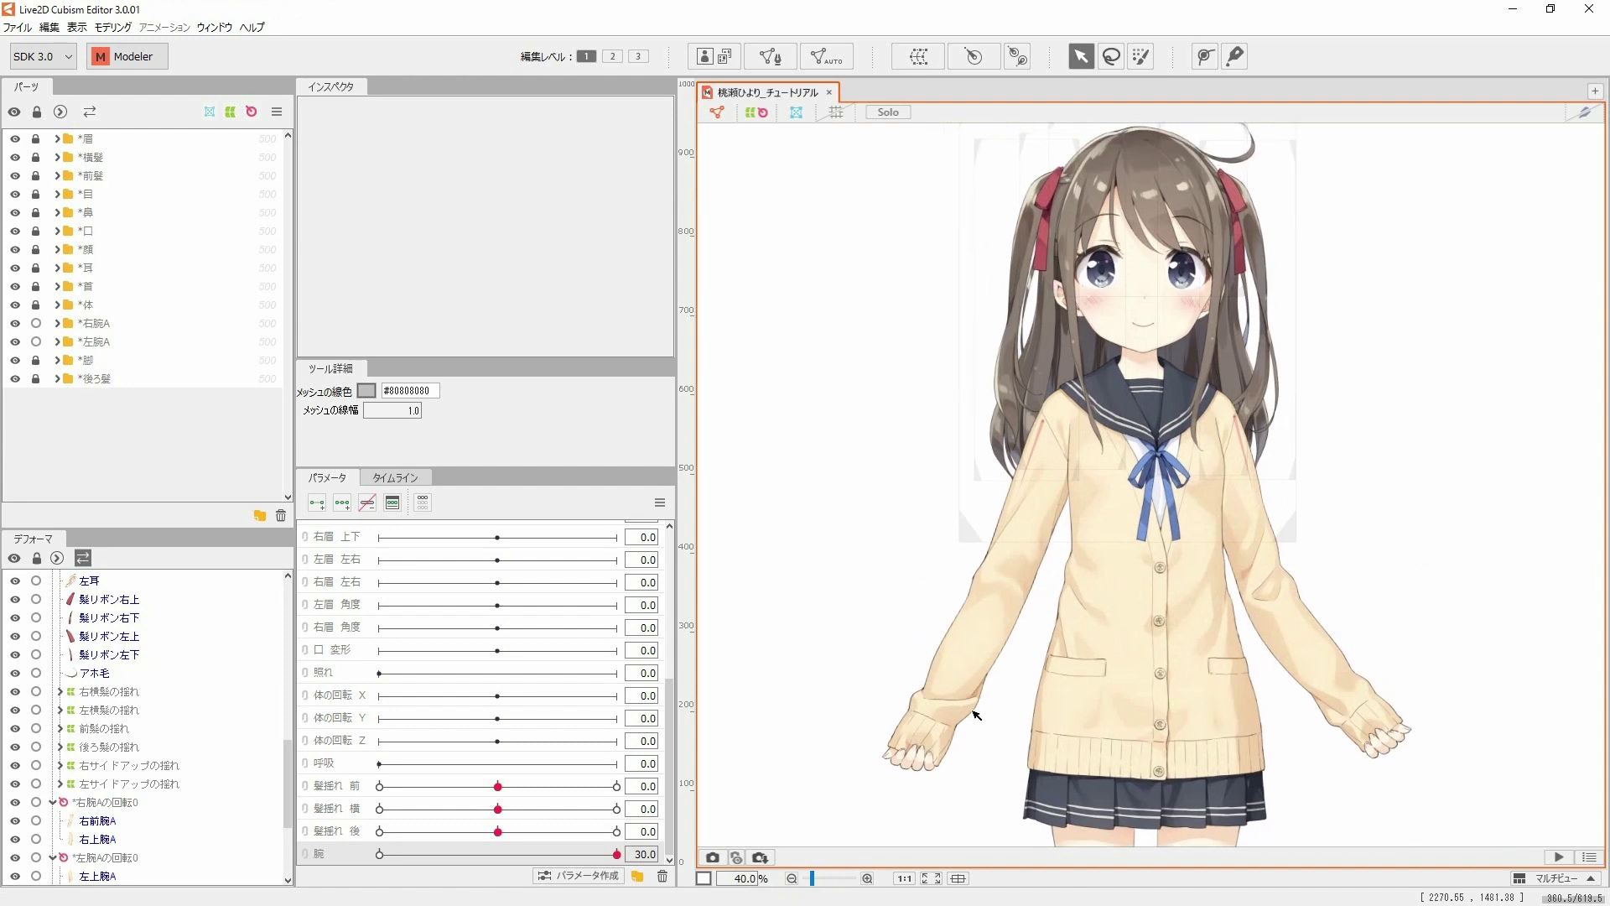
{"action": "mouse_move", "coordinate": [616, 854]}
{"action": "left_mouse_down"}
{"action": "mouse_move", "coordinate": [678, 846]}
{"action": "mouse_move", "coordinate": [626, 857]}
{"action": "left_mouse_up"}
{"action": "left_click", "coordinate": [620, 854]}
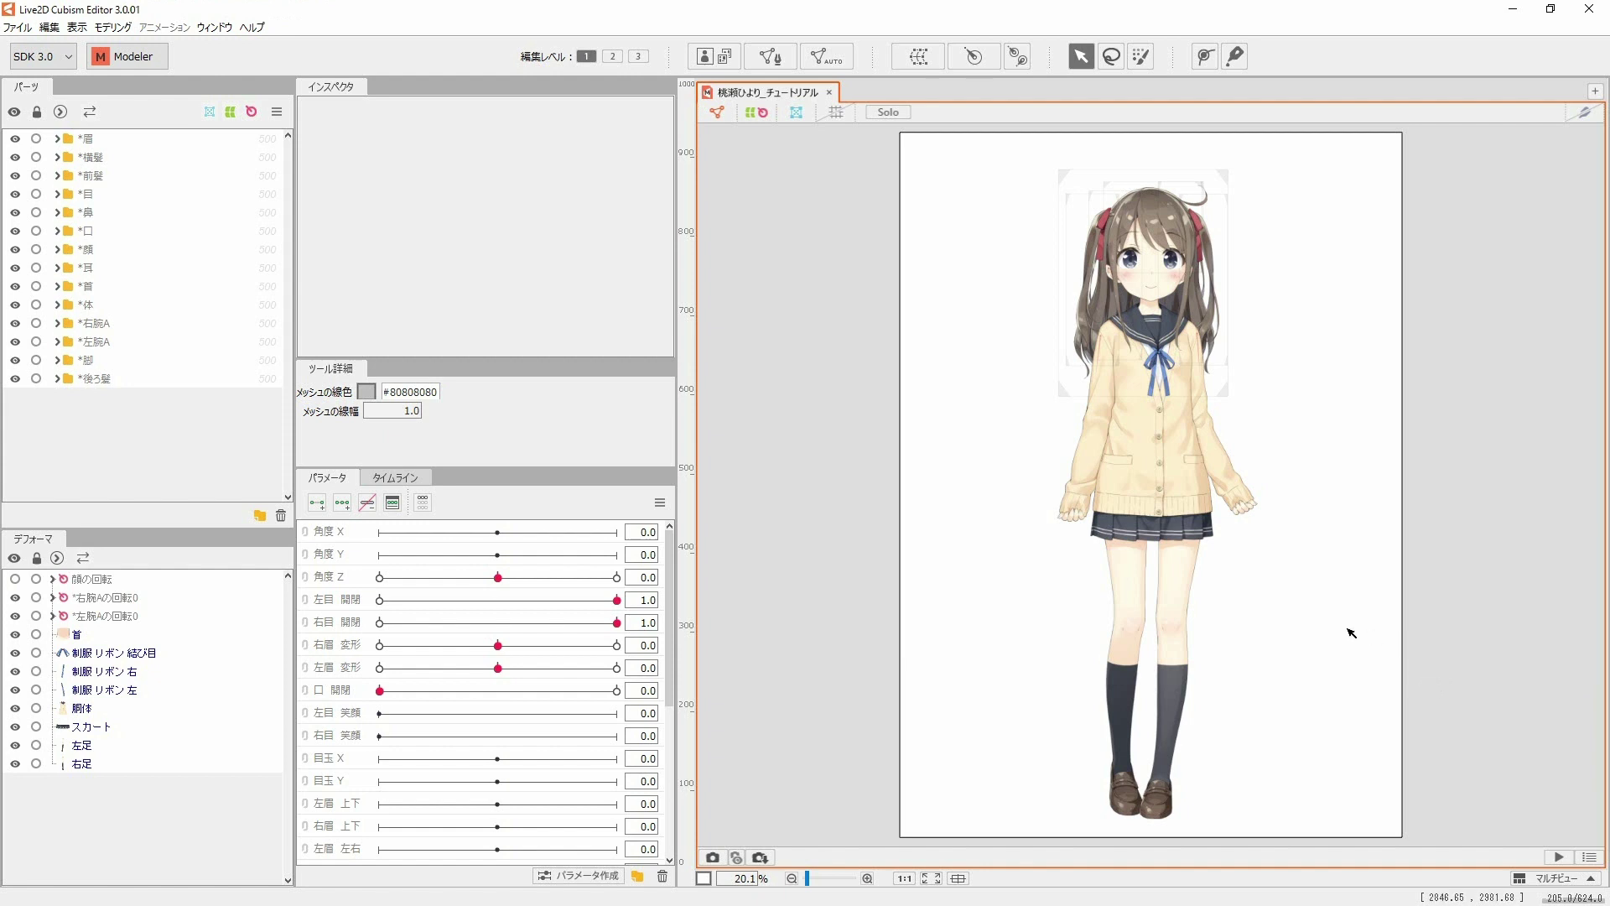
Step: Try to create a warp deformer as the parent of all objects in the model, with 2 × 3 Bézier and 5 × 5 conversion divisions
{"action": "key", "text": "ctrl+a"}
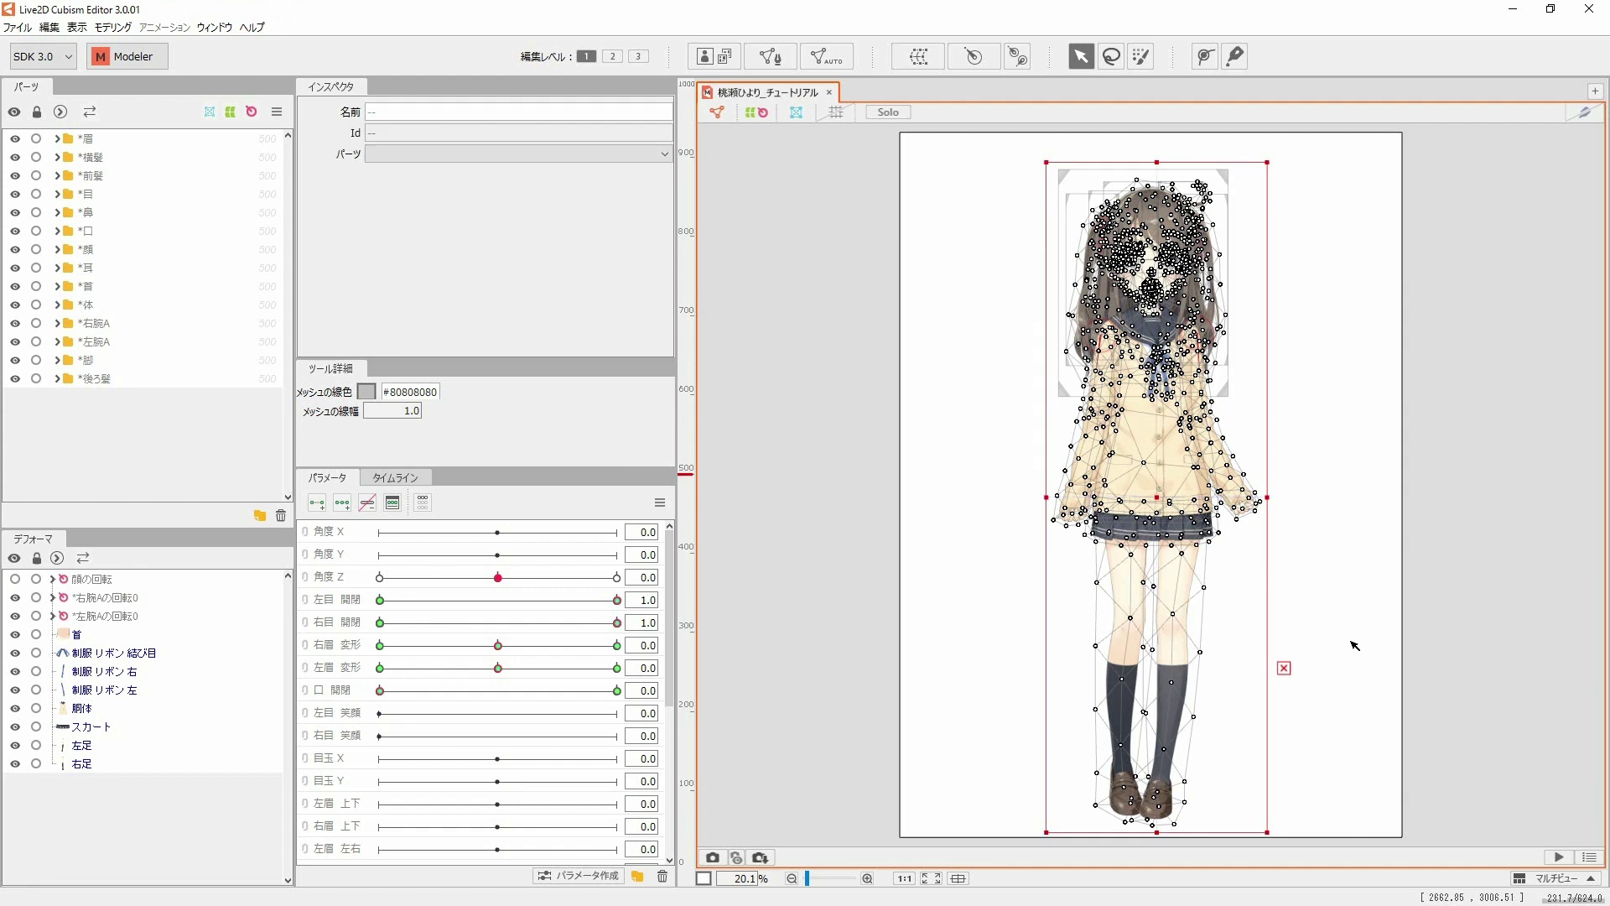
{"action": "left_click", "coordinate": [919, 56]}
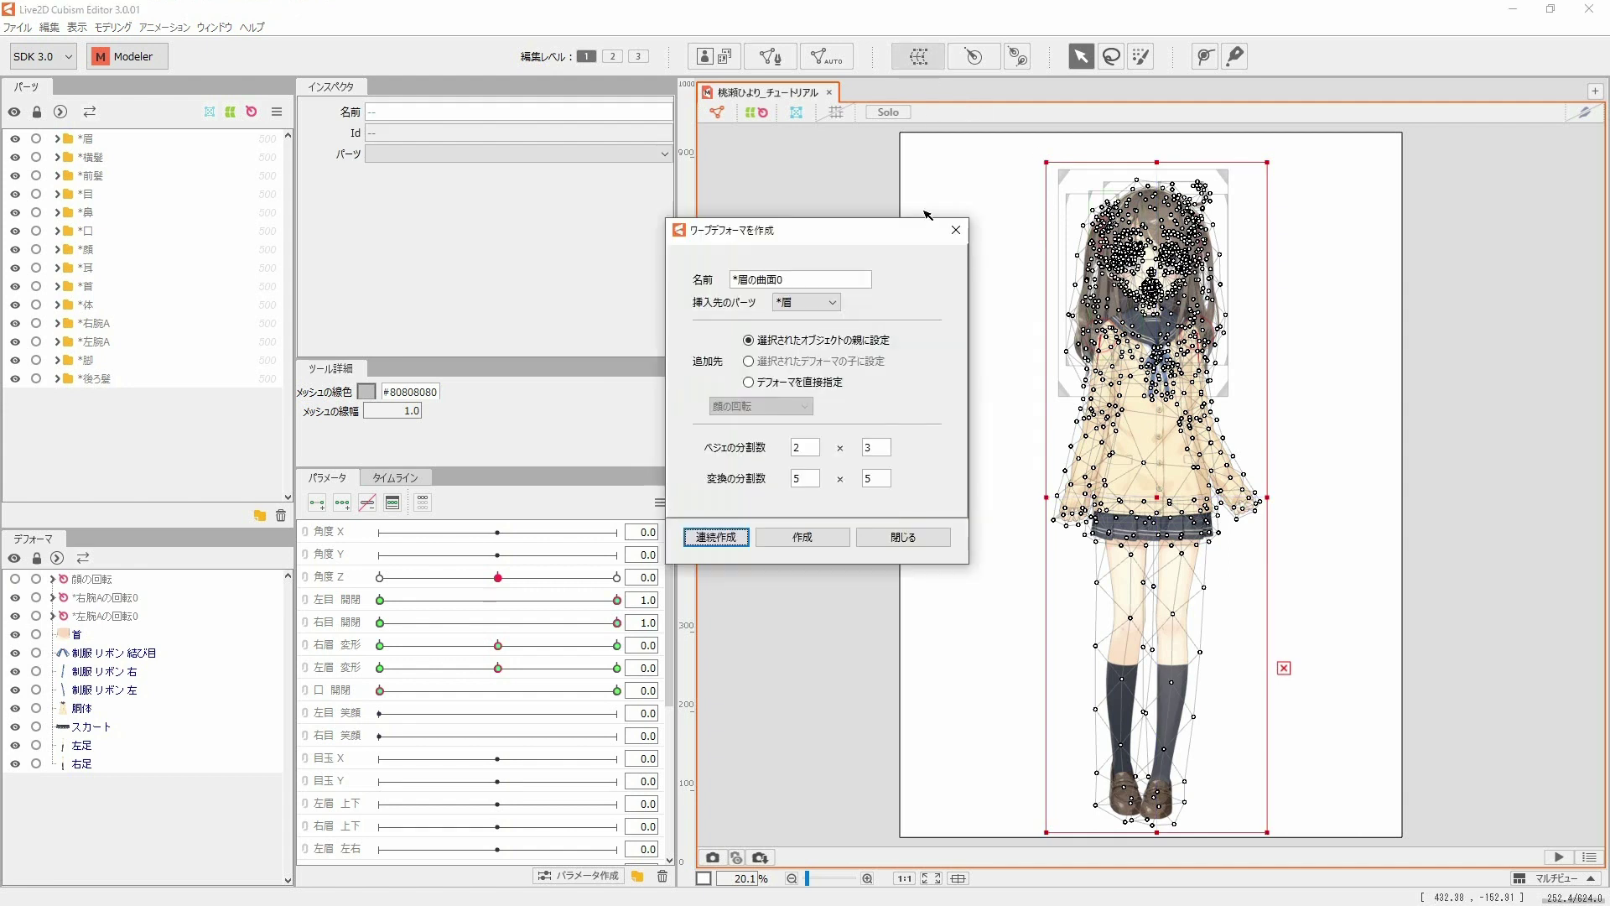
{"action": "left_click", "coordinate": [836, 539]}
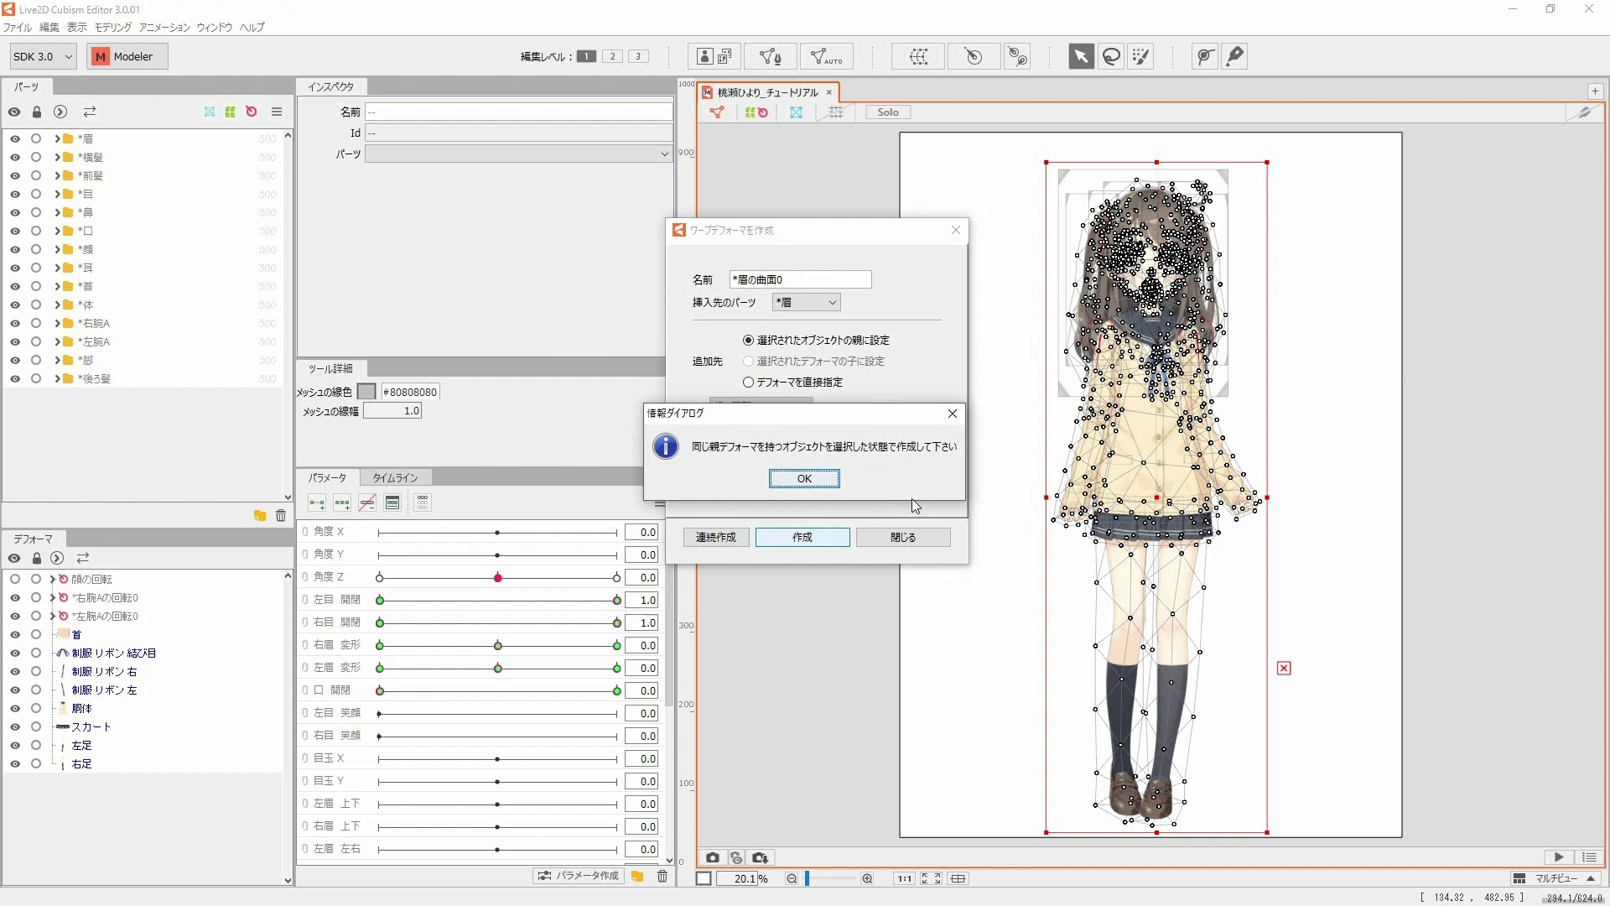
{"action": "left_click", "coordinate": [820, 483]}
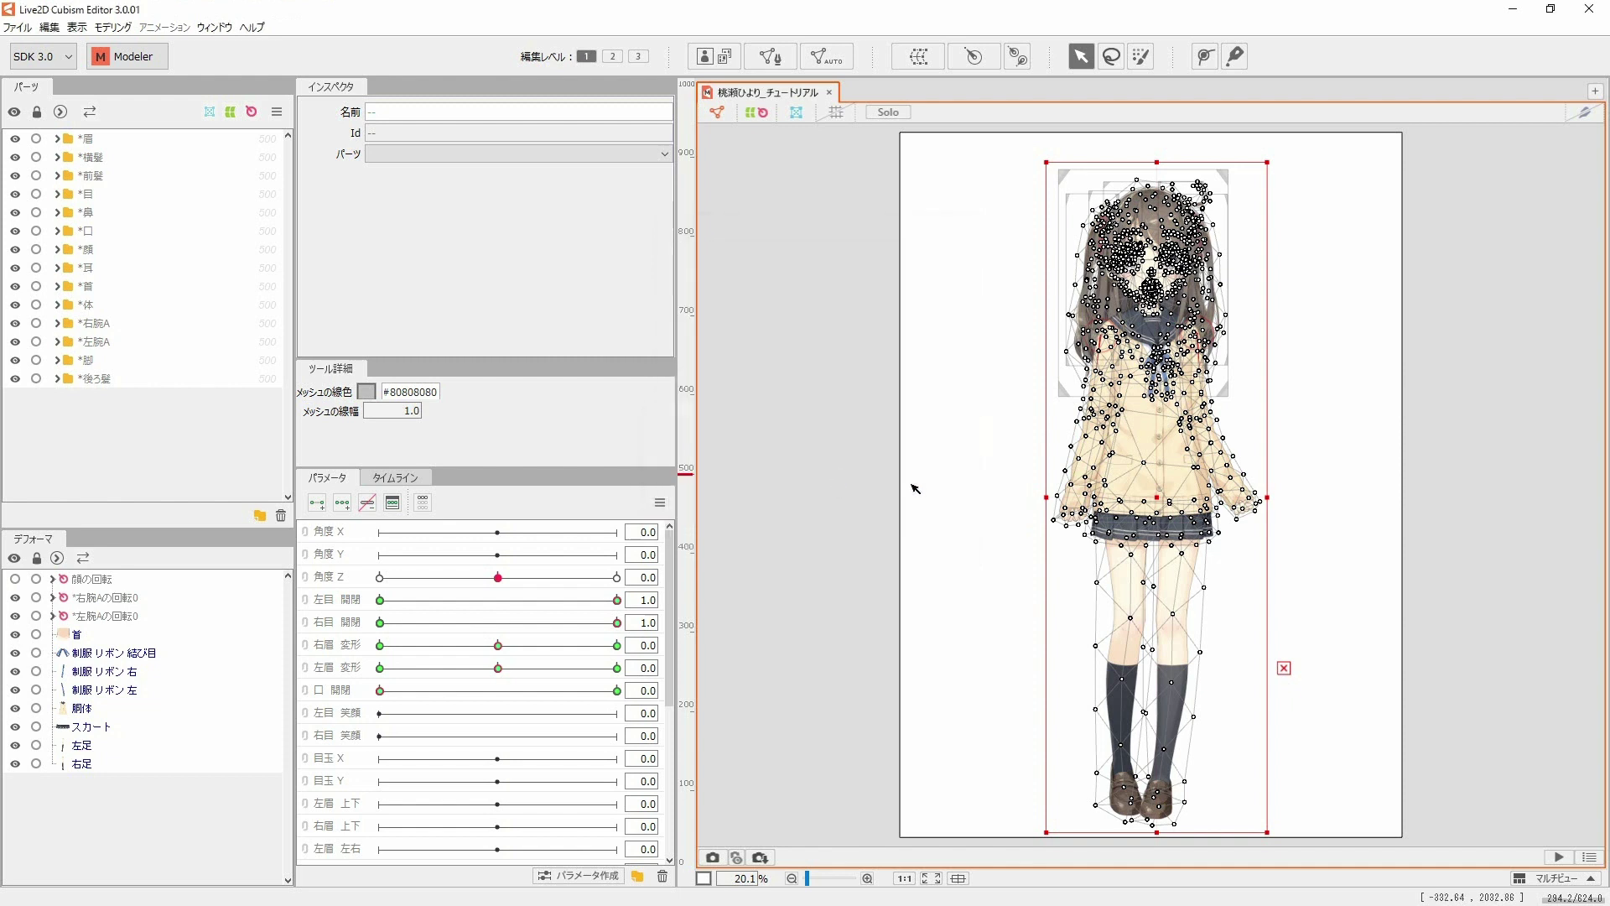
Step: Create two nested warp deformers in the *体 part, each with 2 × 3 Bézier and 5 × 5 conversion divisions
{"action": "left_click", "coordinate": [973, 302]}
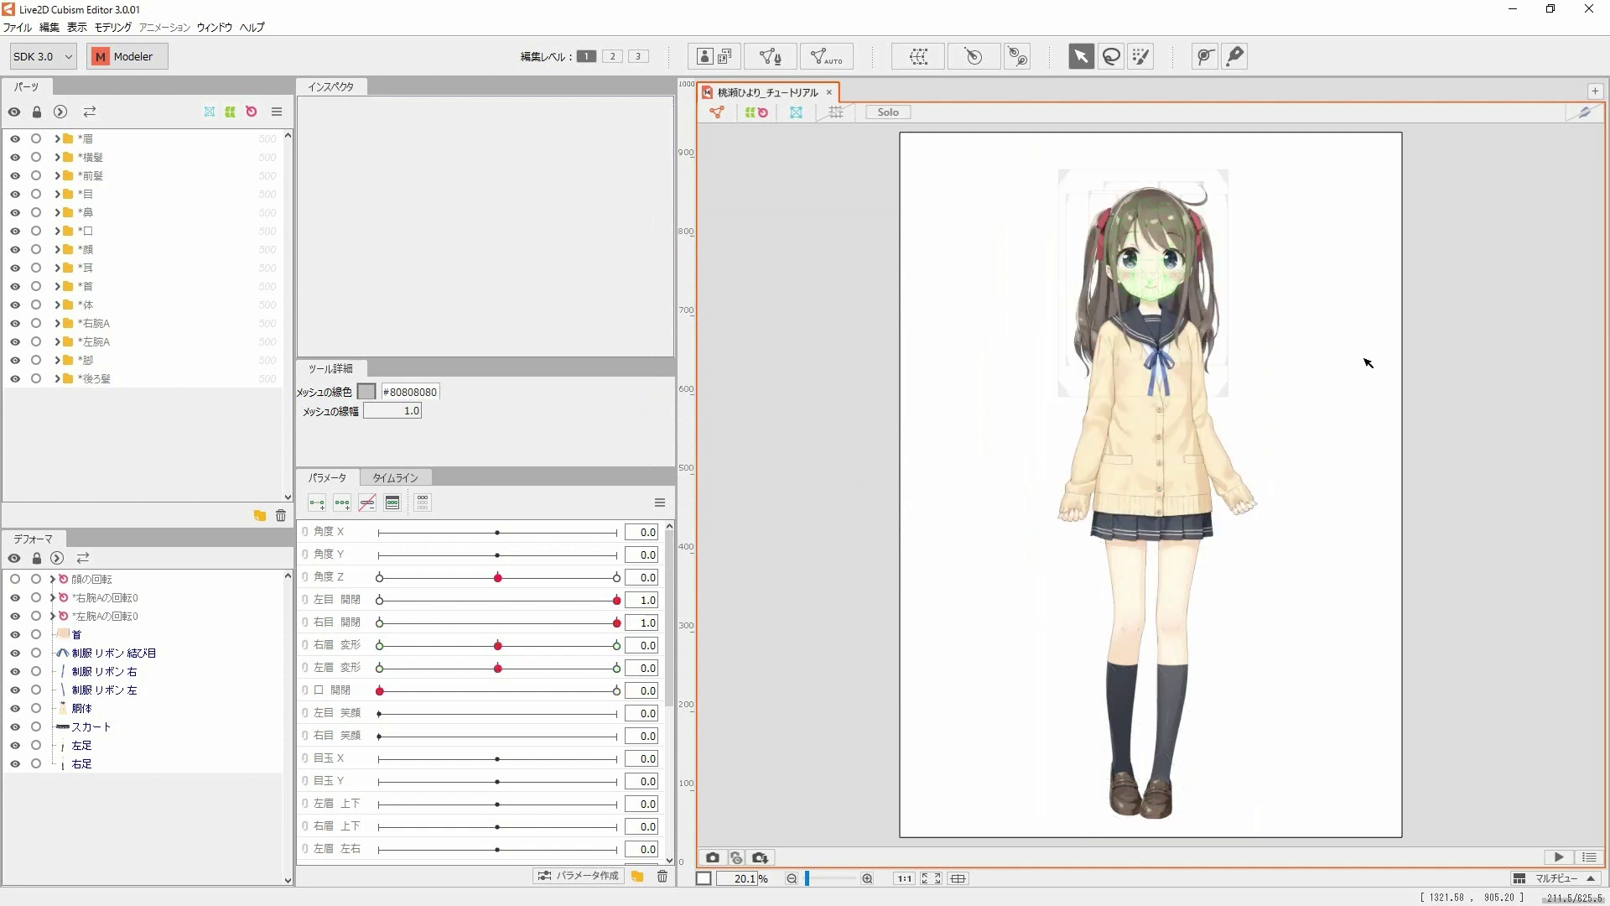
{"action": "left_click", "coordinate": [919, 56]}
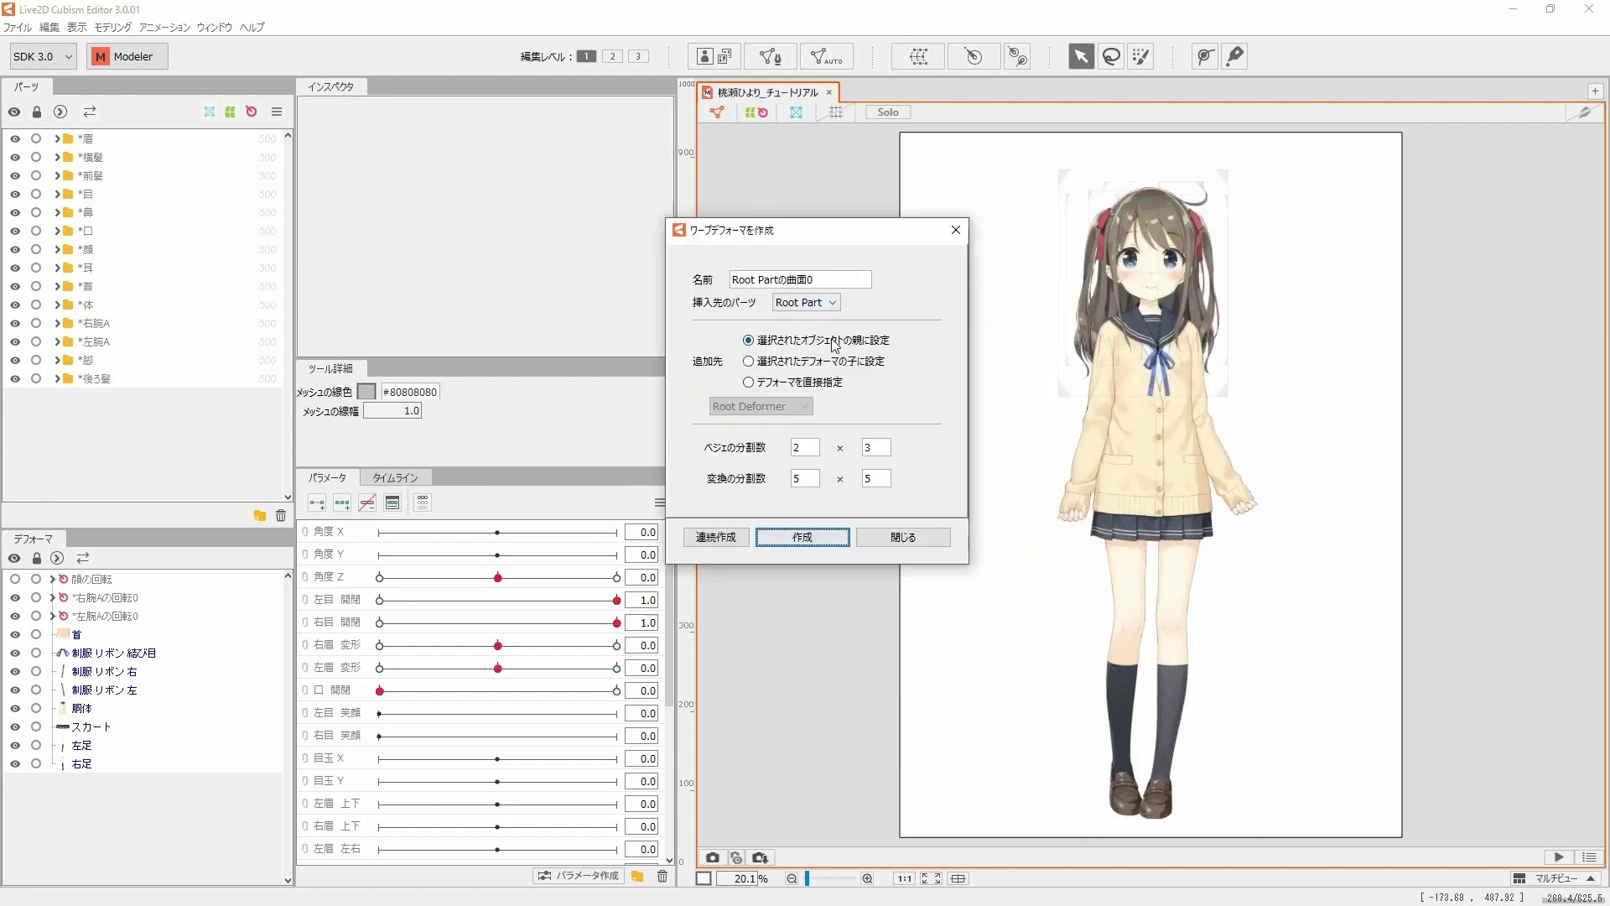
{"action": "left_click", "coordinate": [829, 303]}
{"action": "scroll", "coordinate": [801, 373], "scroll_direction": "down", "scroll_amount": 2}
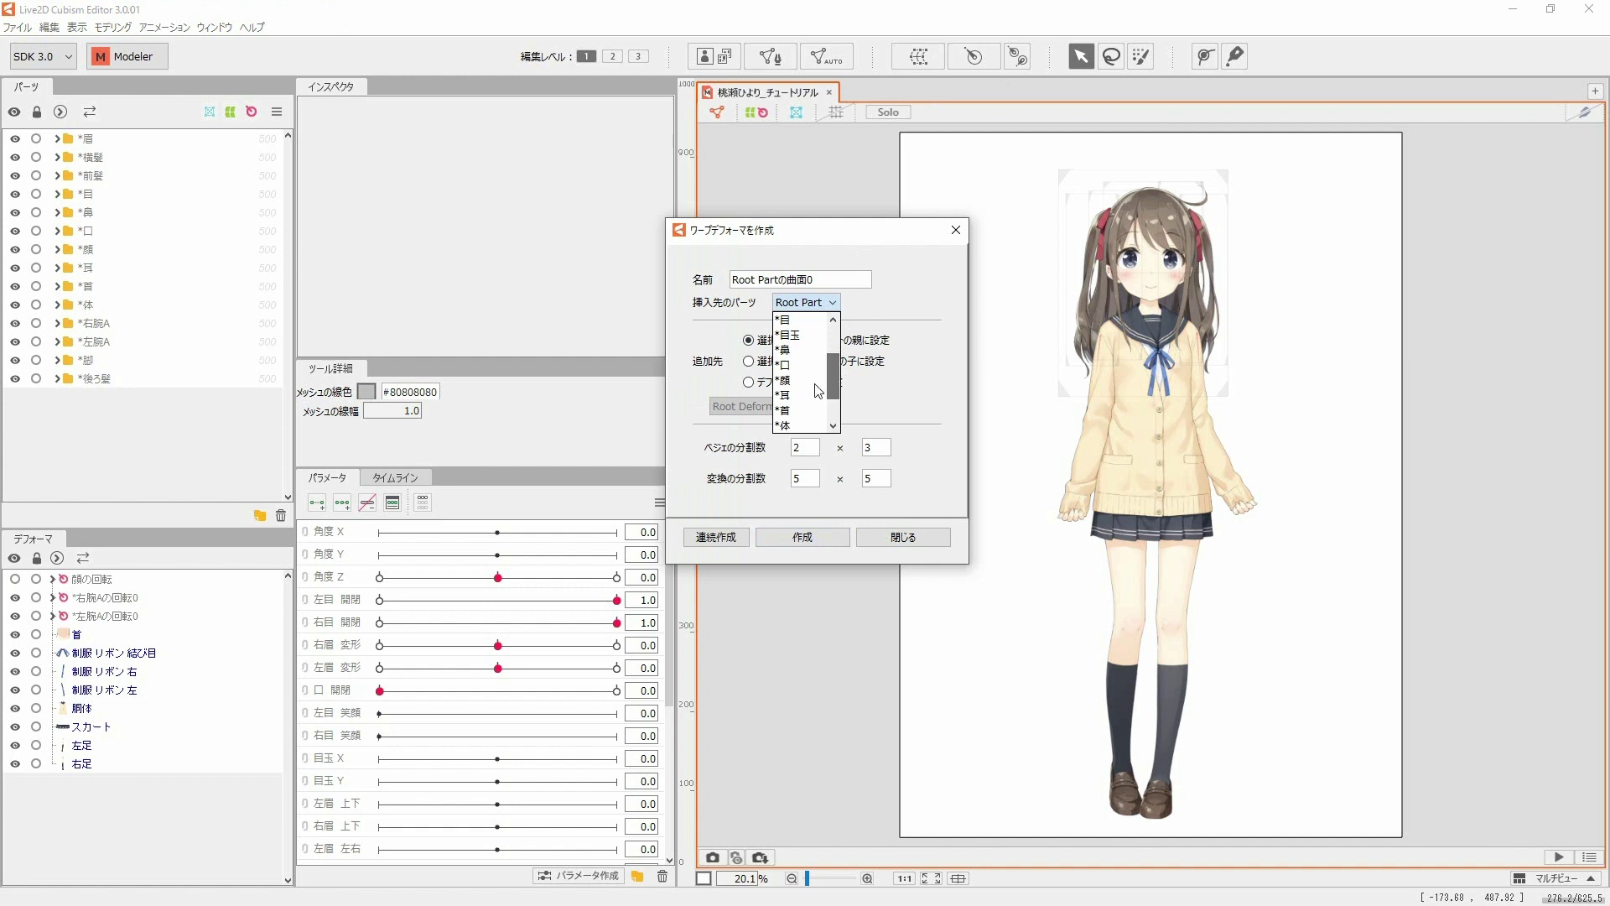
{"action": "left_click", "coordinate": [799, 426]}
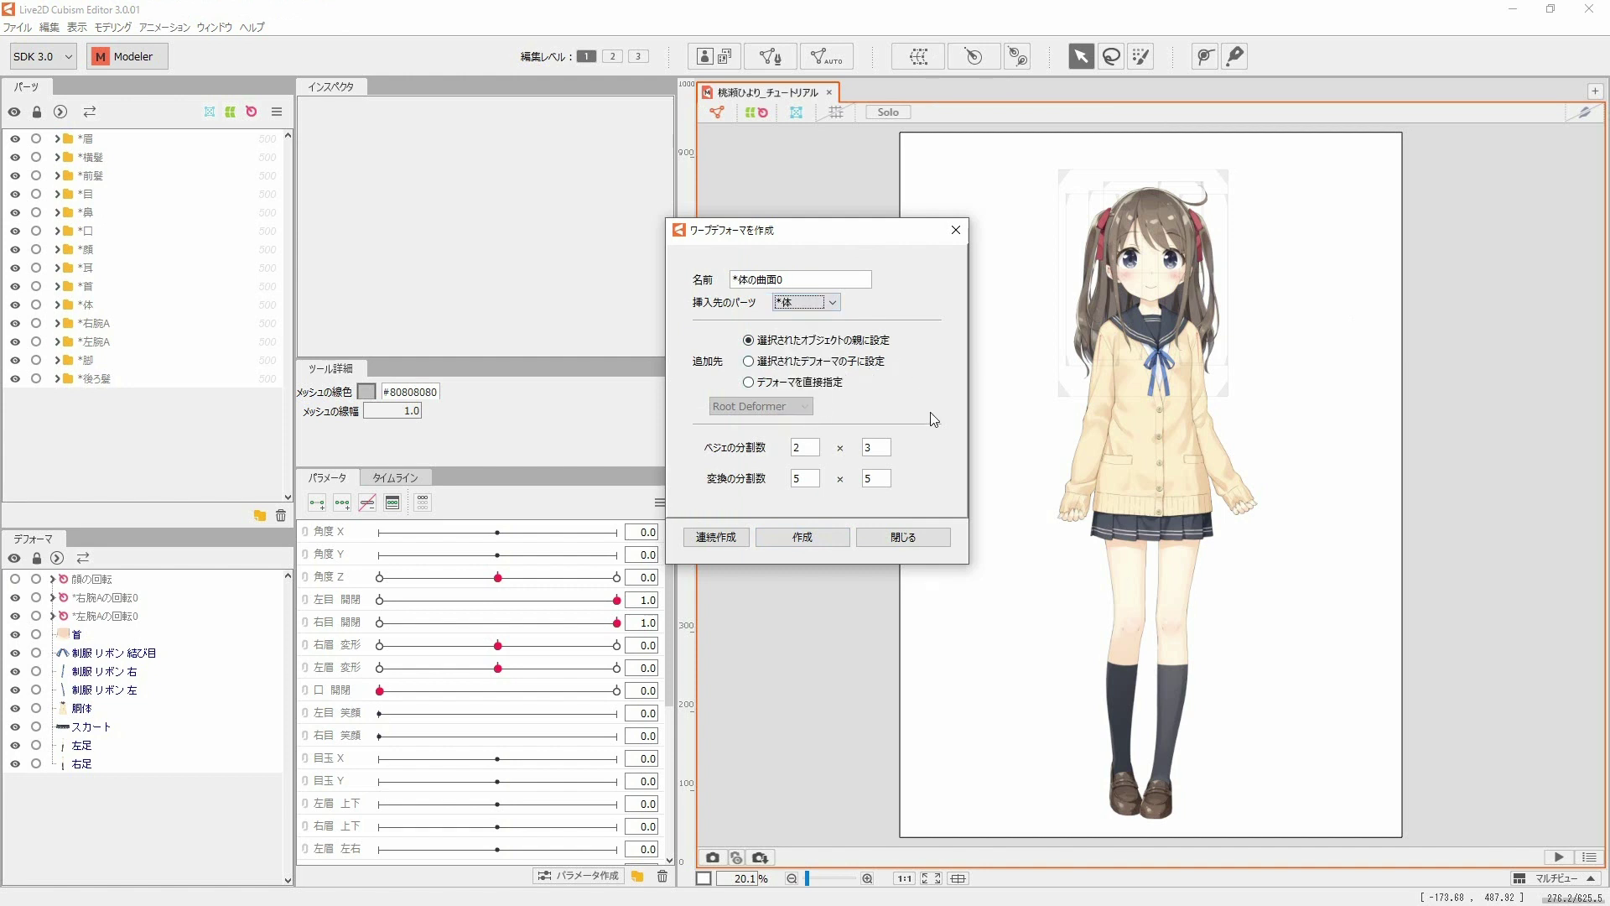
{"action": "left_click_drag", "start_coordinate": [894, 224], "coordinate": [784, 221]}
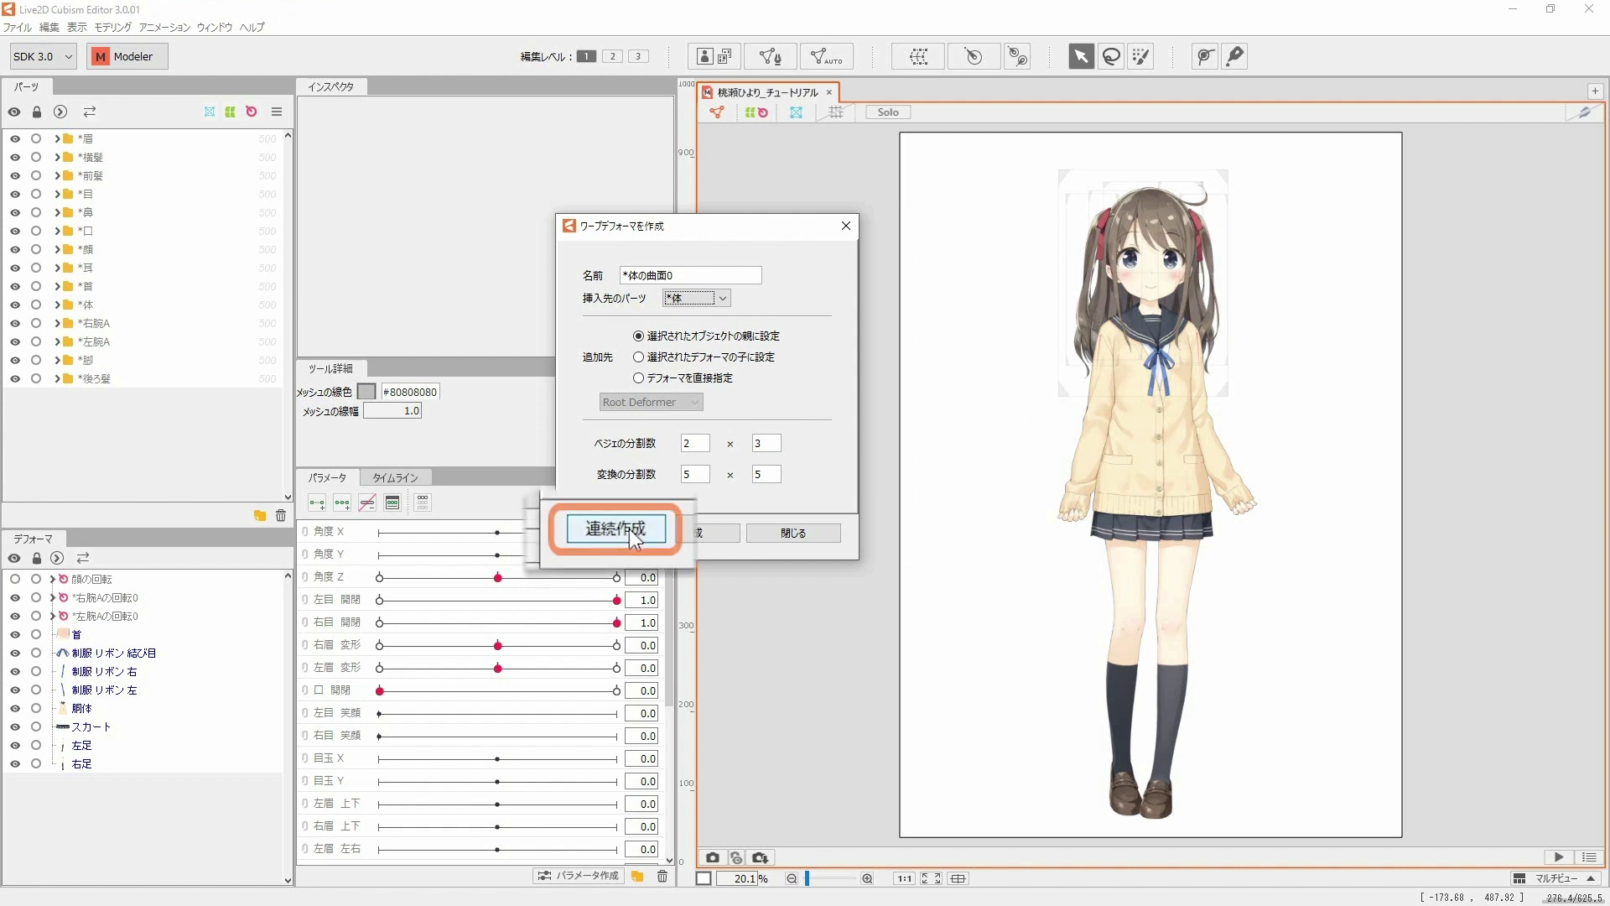
{"action": "left_click", "coordinate": [620, 534]}
{"action": "left_click", "coordinate": [627, 537]}
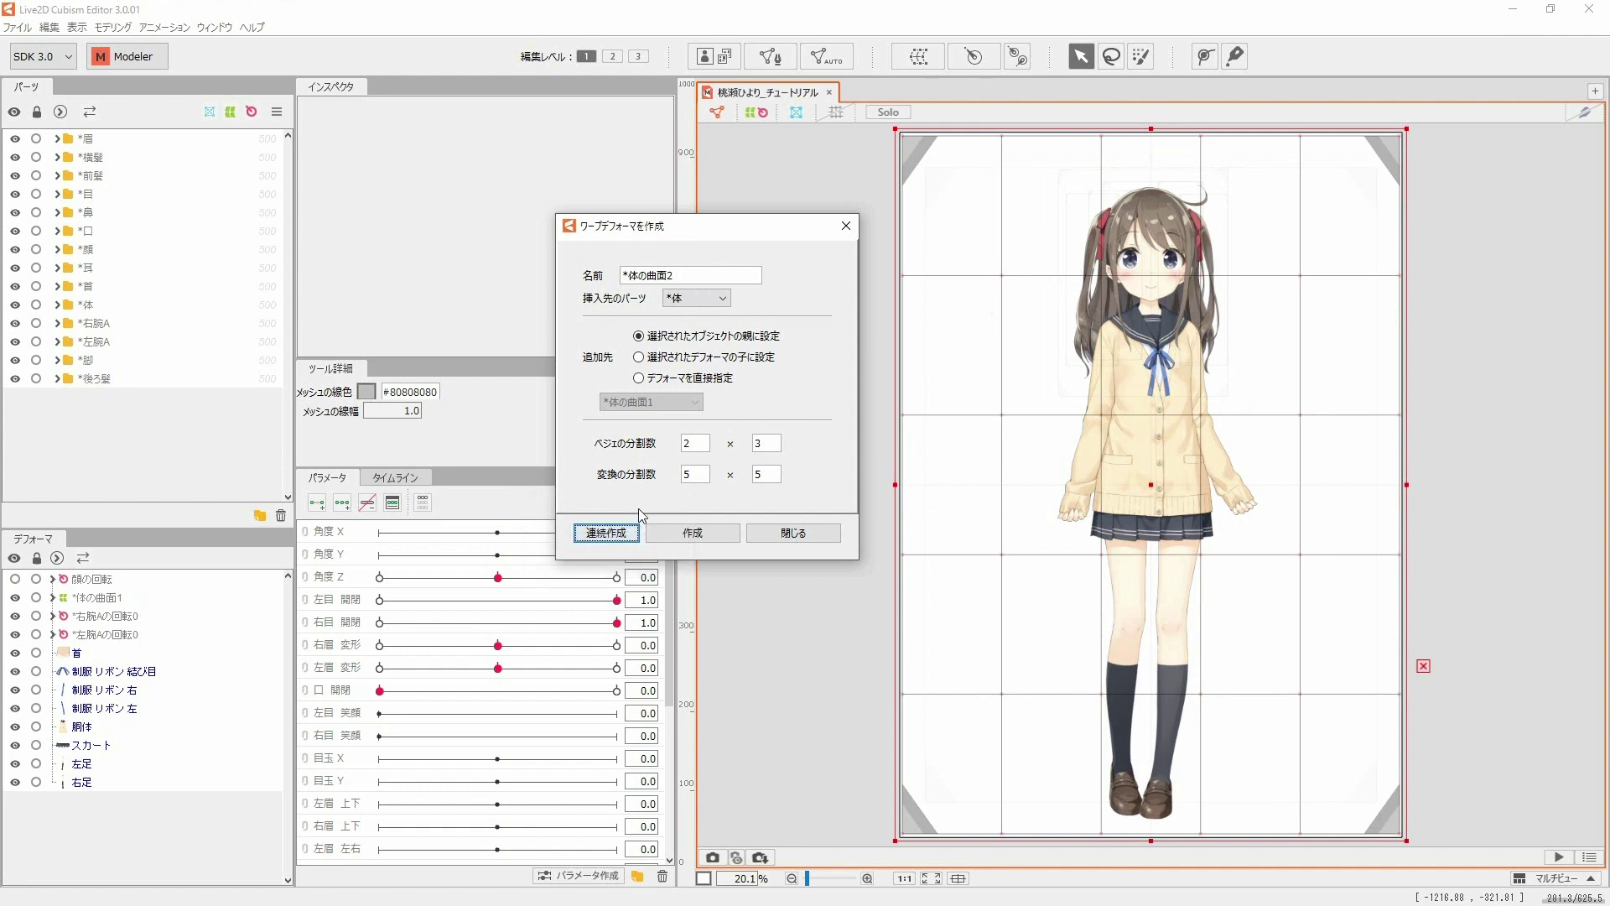
{"action": "left_click", "coordinate": [846, 228]}
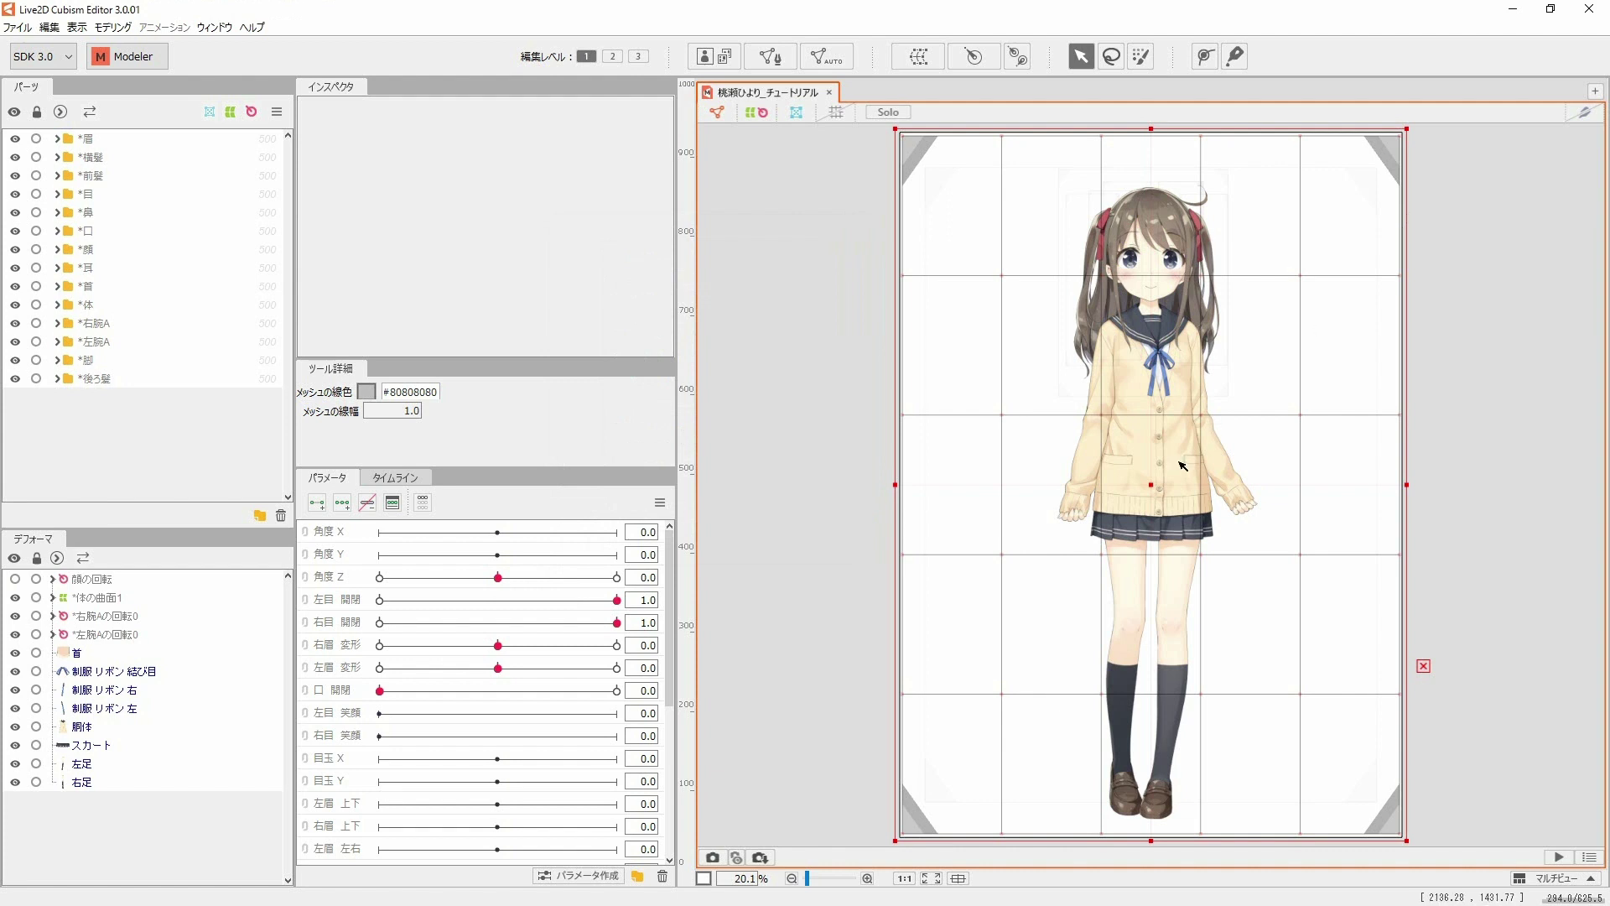
Step: Try shifting the outer warp deformer *体の曲面1 sideways to test the nesting, and undo the move
{"action": "left_click_drag", "start_coordinate": [1154, 488], "coordinate": [1095, 488]}
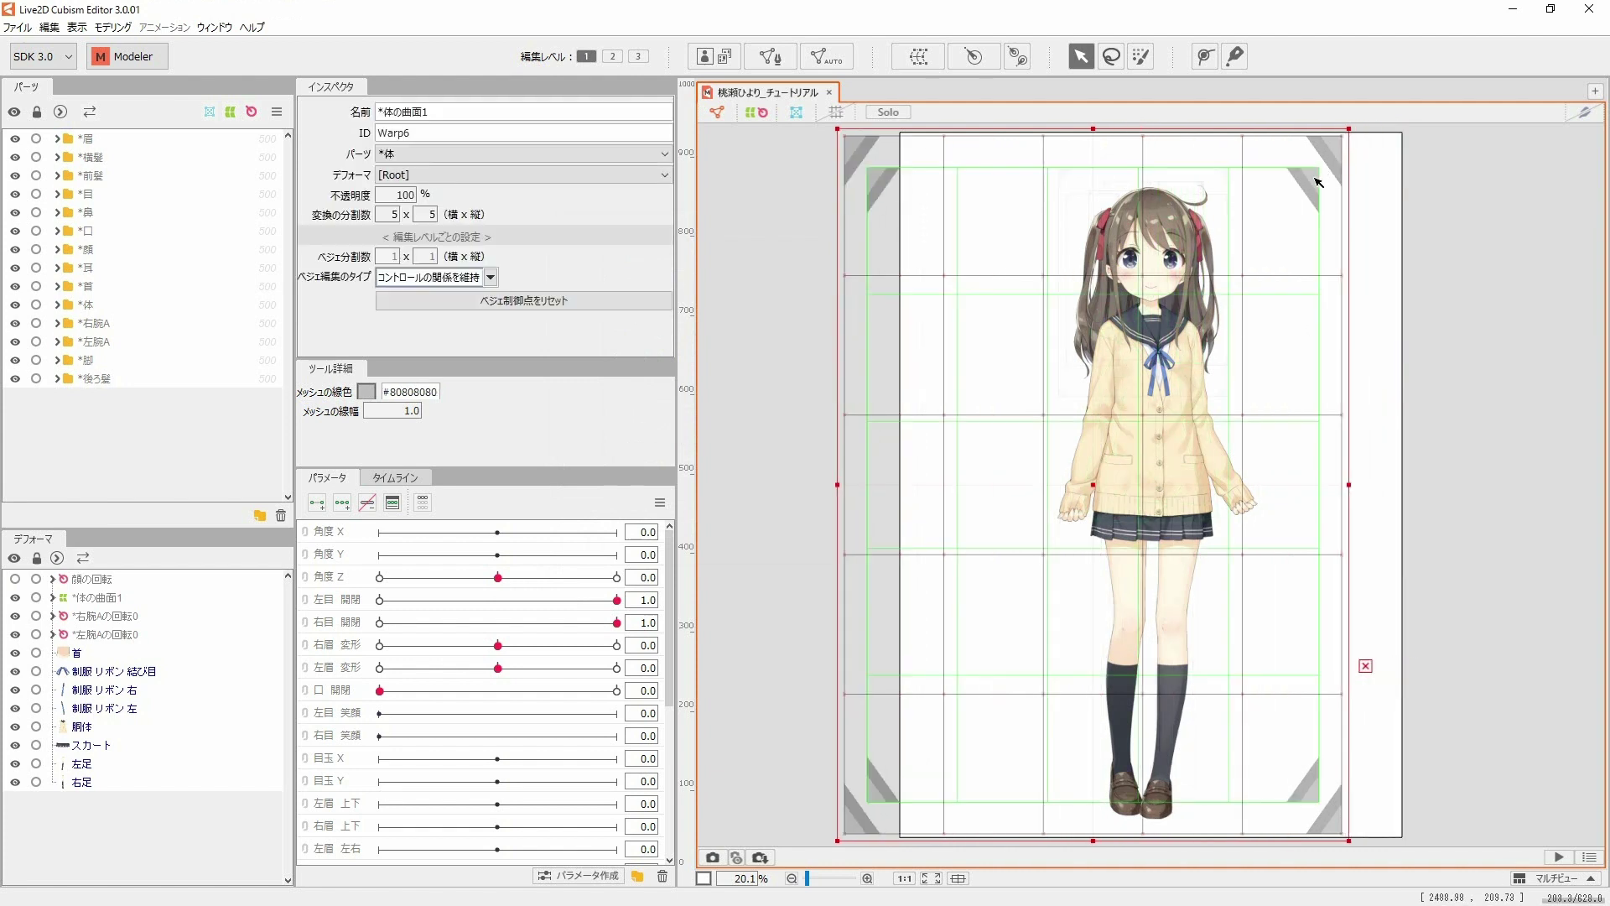
{"action": "key", "text": "ctrl+z"}
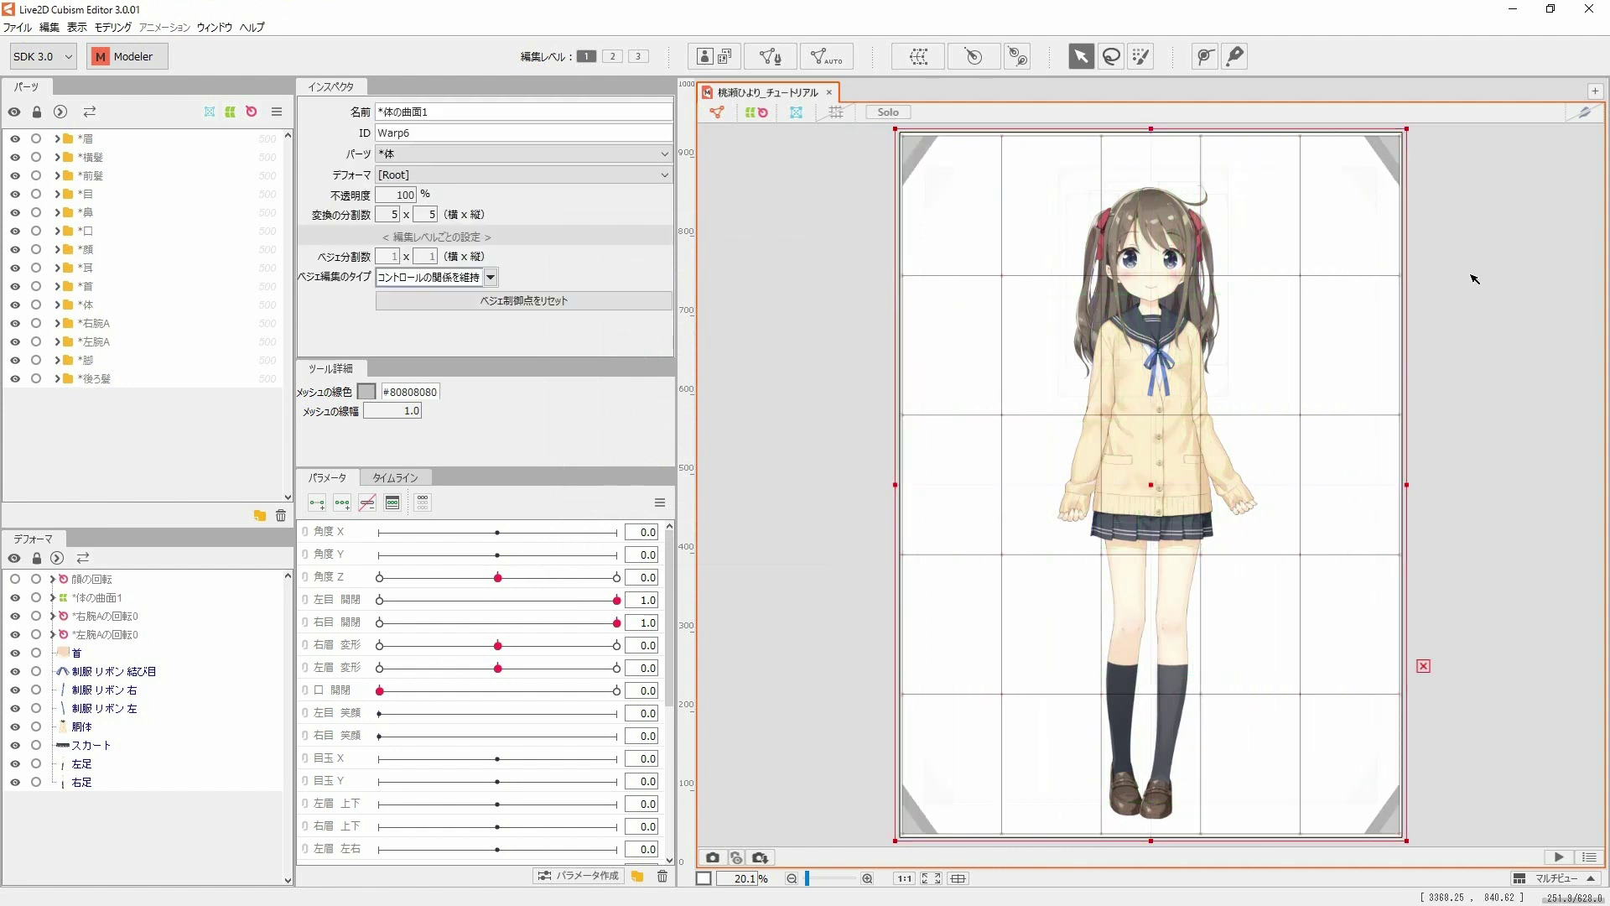
{"action": "left_click", "coordinate": [925, 195]}
Step: Parent the rotation deformers 顔の回転, *右腕Aの回転0 and *左腕Aの回転0 to the inner warp deformer *体の曲面0
{"action": "double_click", "coordinate": [66, 599]}
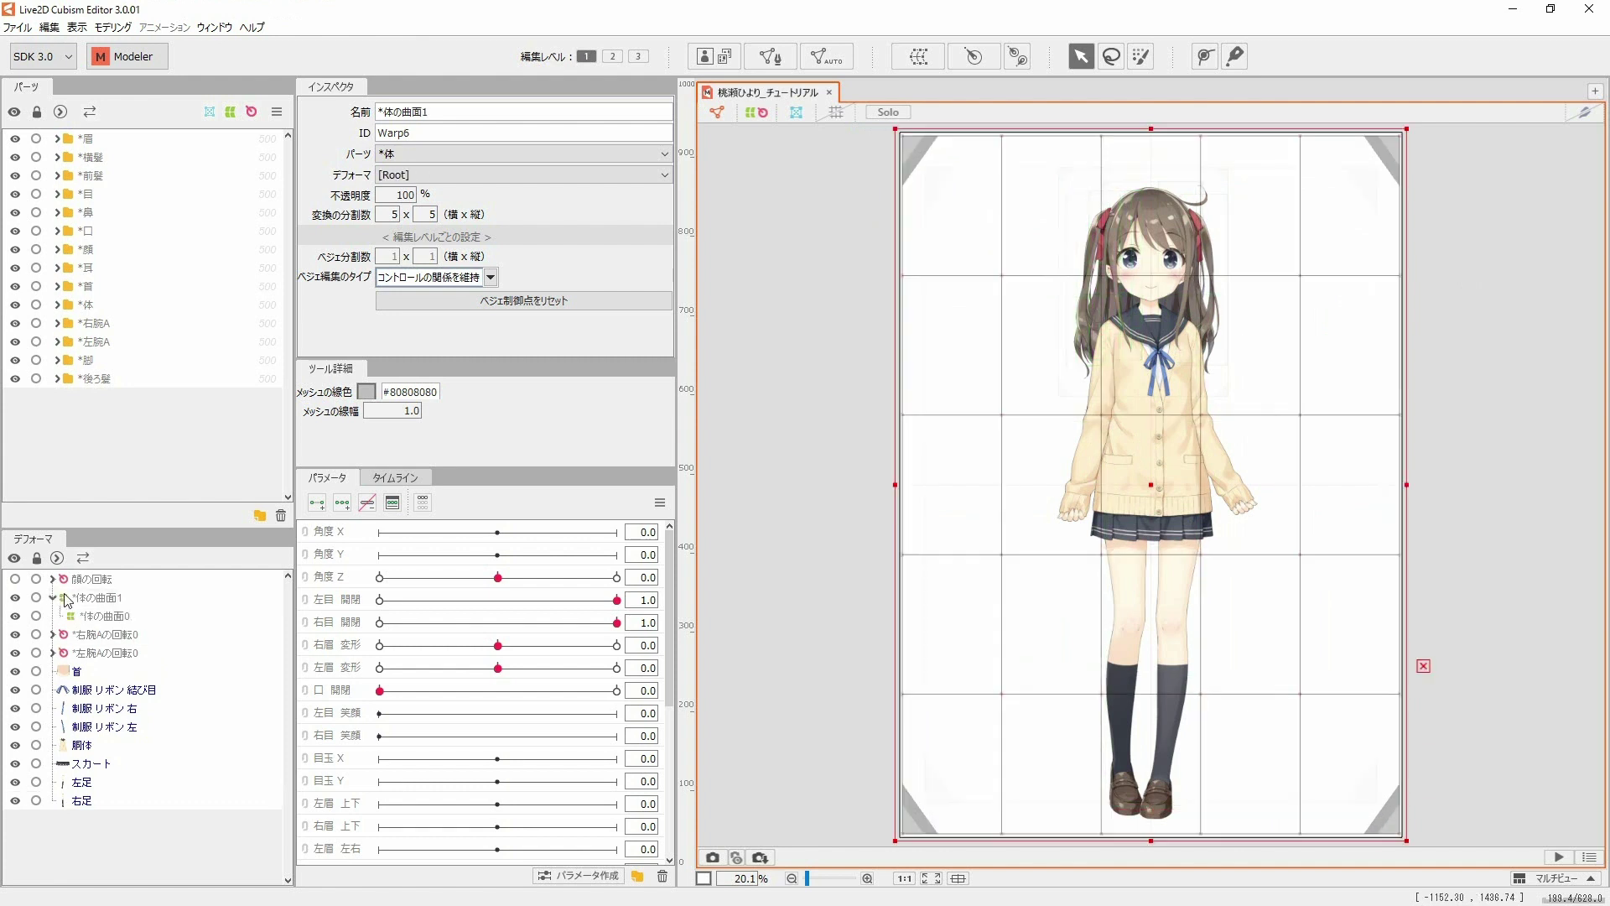
{"action": "left_click", "coordinate": [101, 617]}
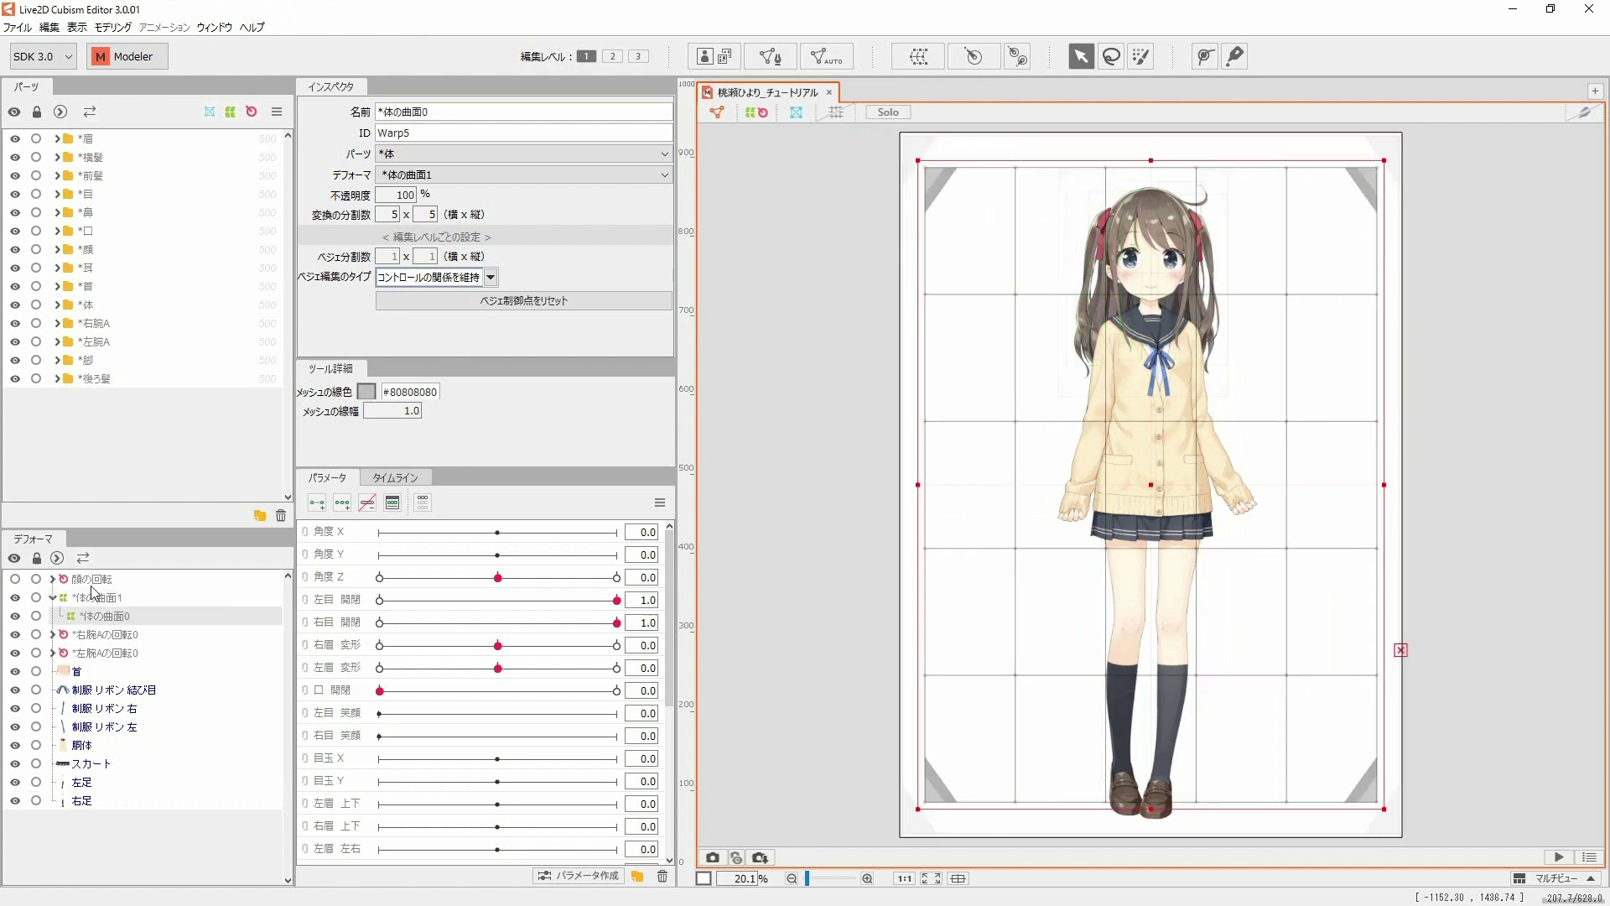
{"action": "left_click_drag", "start_coordinate": [105, 634], "coordinate": [113, 625]}
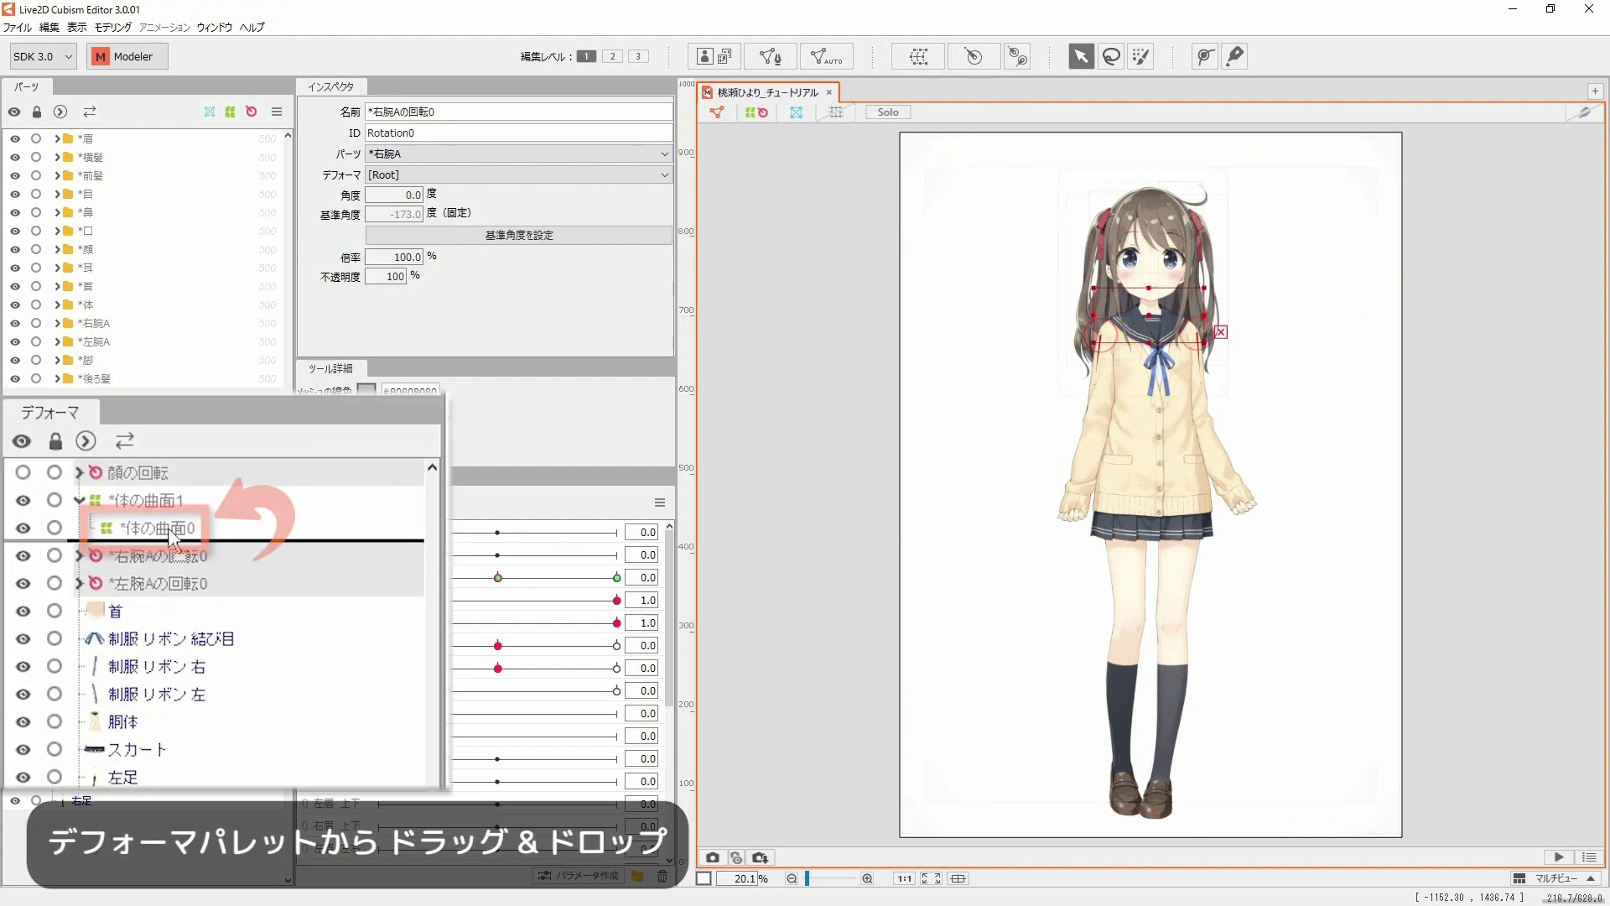
{"action": "left_click_drag", "start_coordinate": [170, 536], "coordinate": [171, 539]}
Step: Set *体の曲面0 as the parent deformer of all the remaining body meshes from 首 to 右足
{"action": "left_click", "coordinate": [117, 528]}
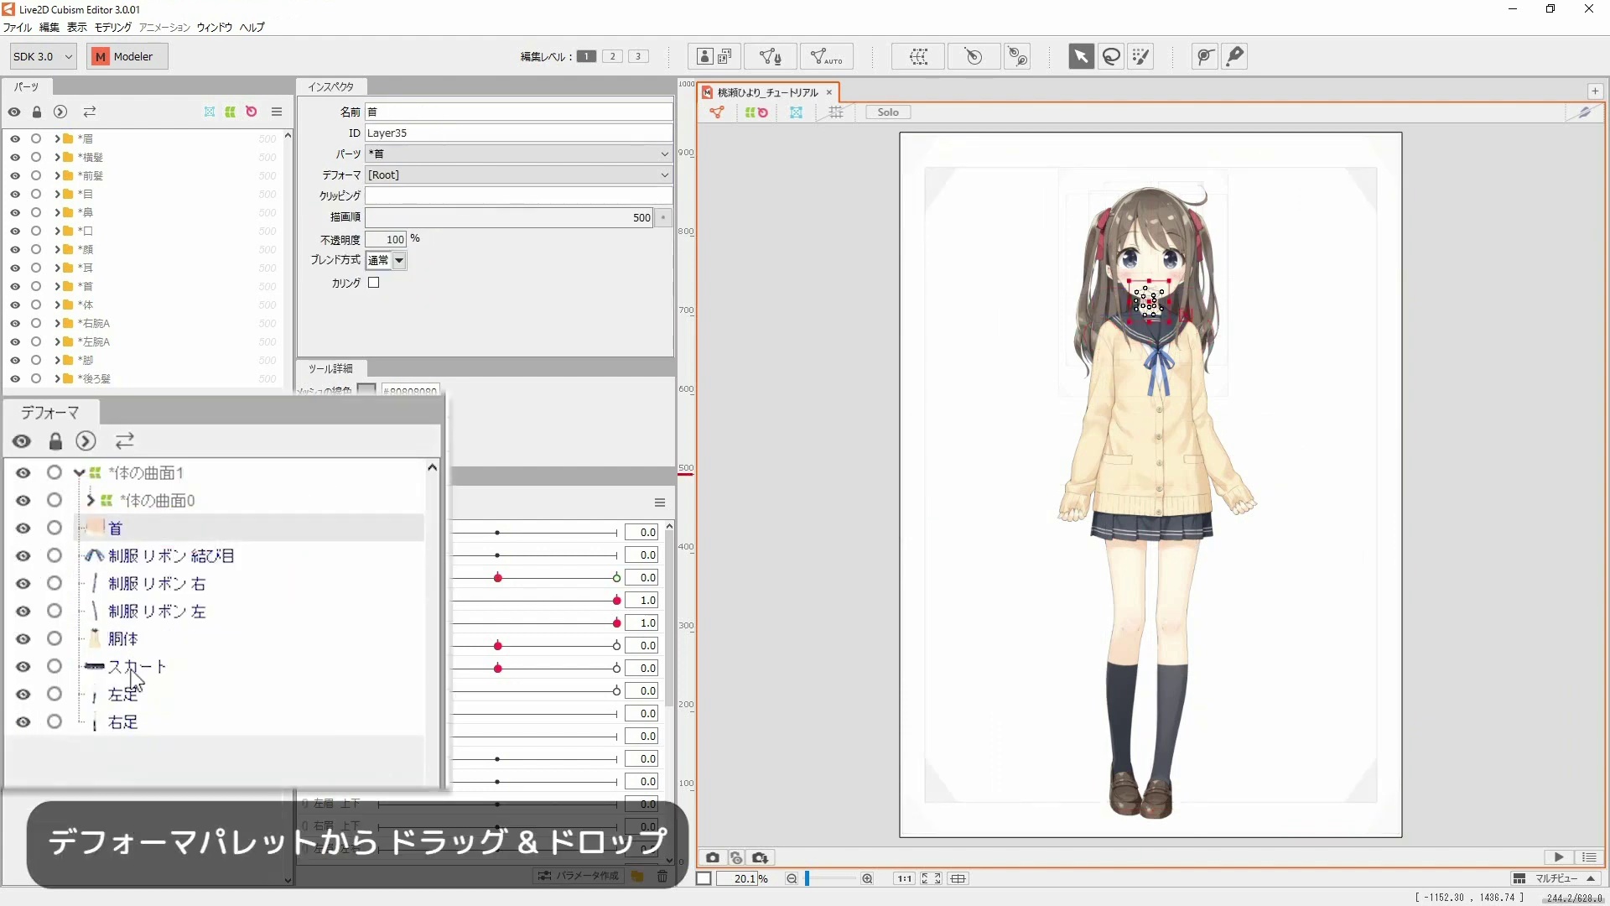
{"action": "left_click", "coordinate": [117, 722], "text": "shift"}
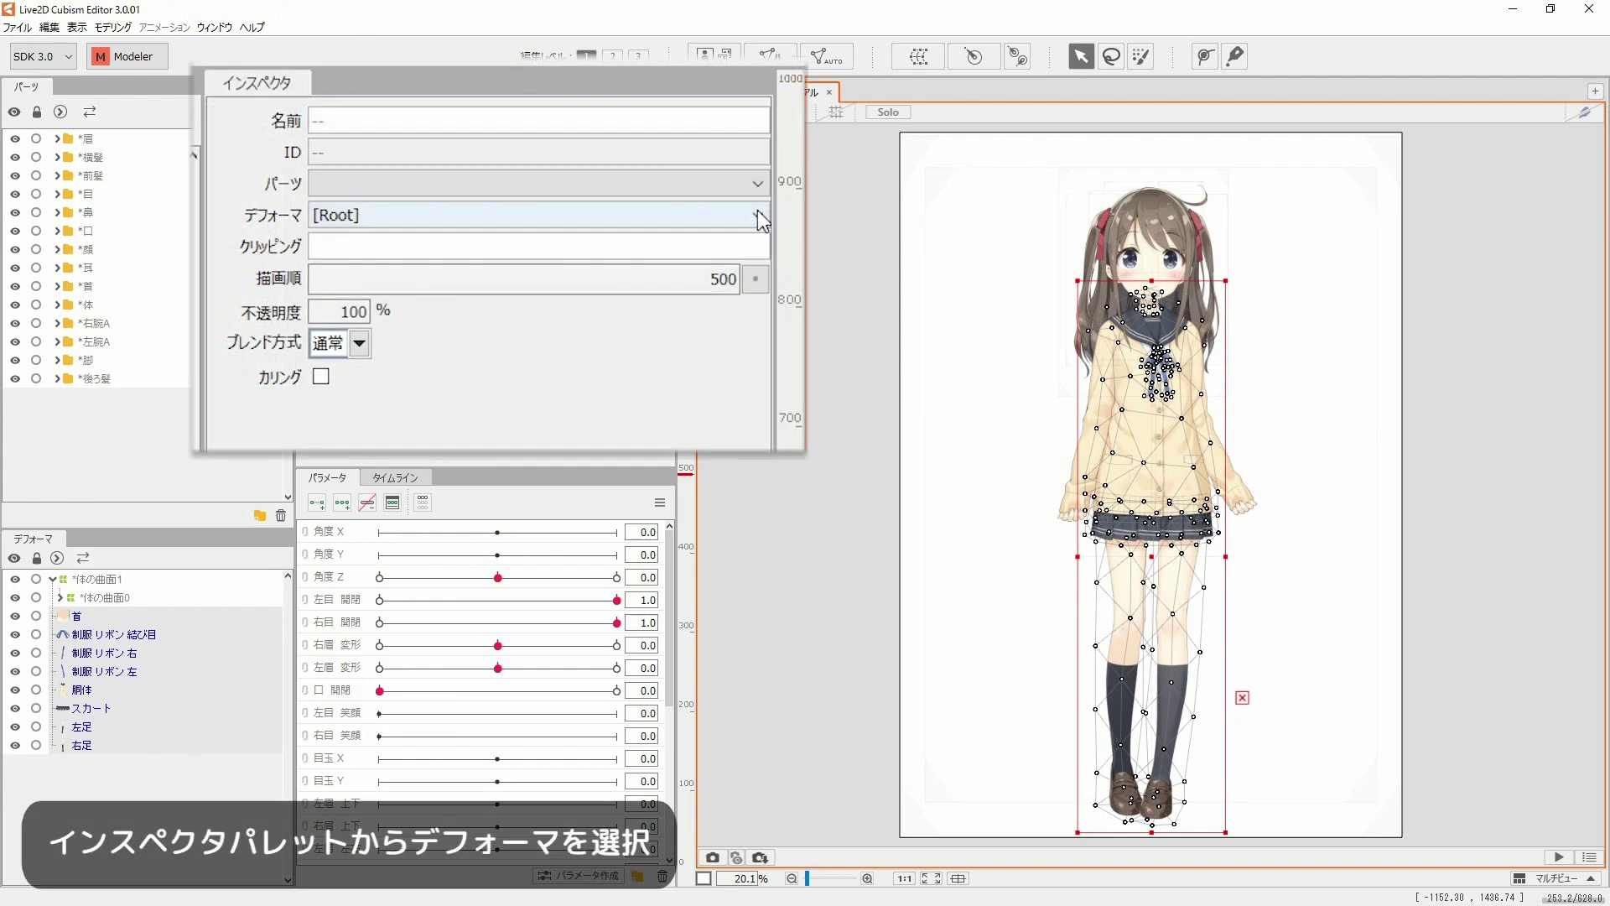
{"action": "left_click", "coordinate": [757, 215]}
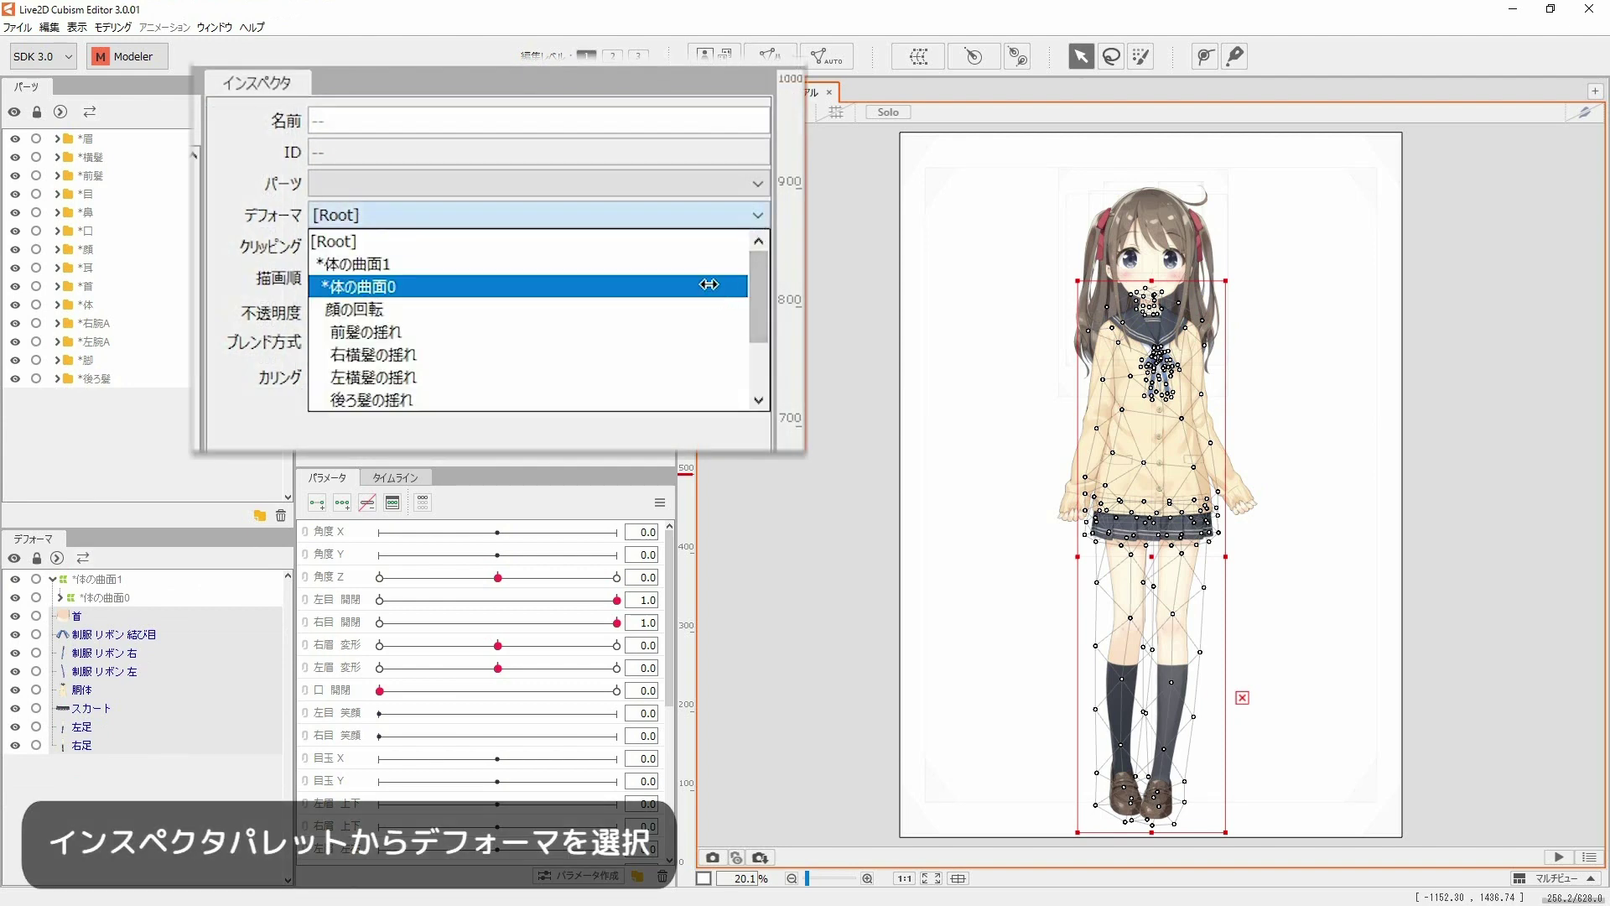
{"action": "left_click", "coordinate": [714, 294]}
{"action": "left_click", "coordinate": [1412, 155]}
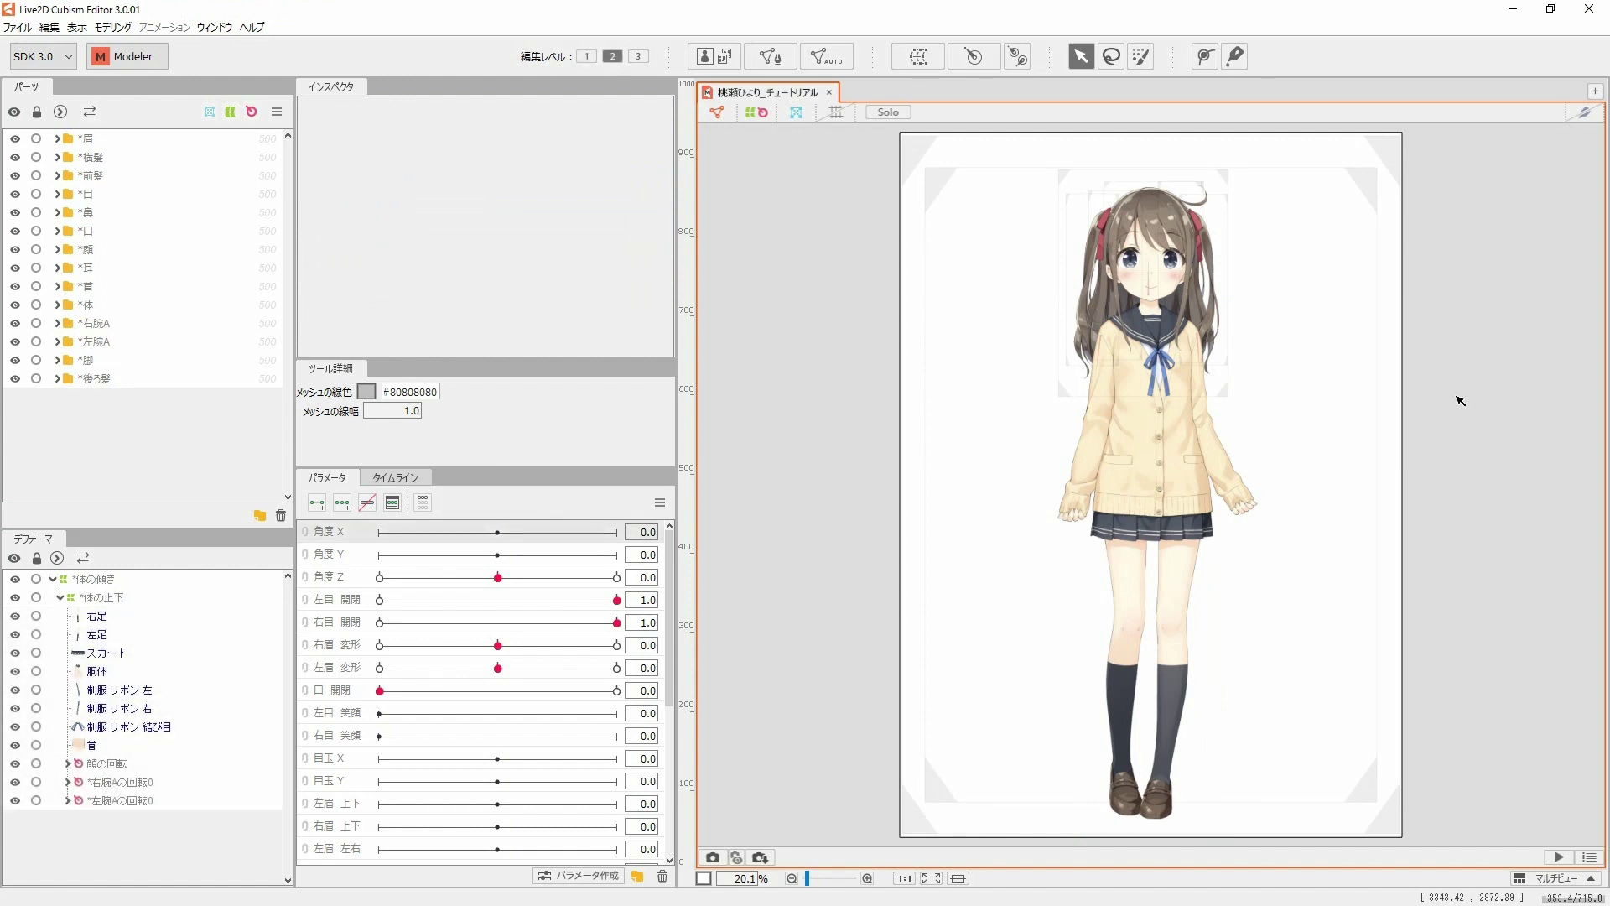
Step: Add three keys on the 体の回転 Y parameter to the *体の上下 warp deformer
{"action": "left_click", "coordinate": [1380, 182]}
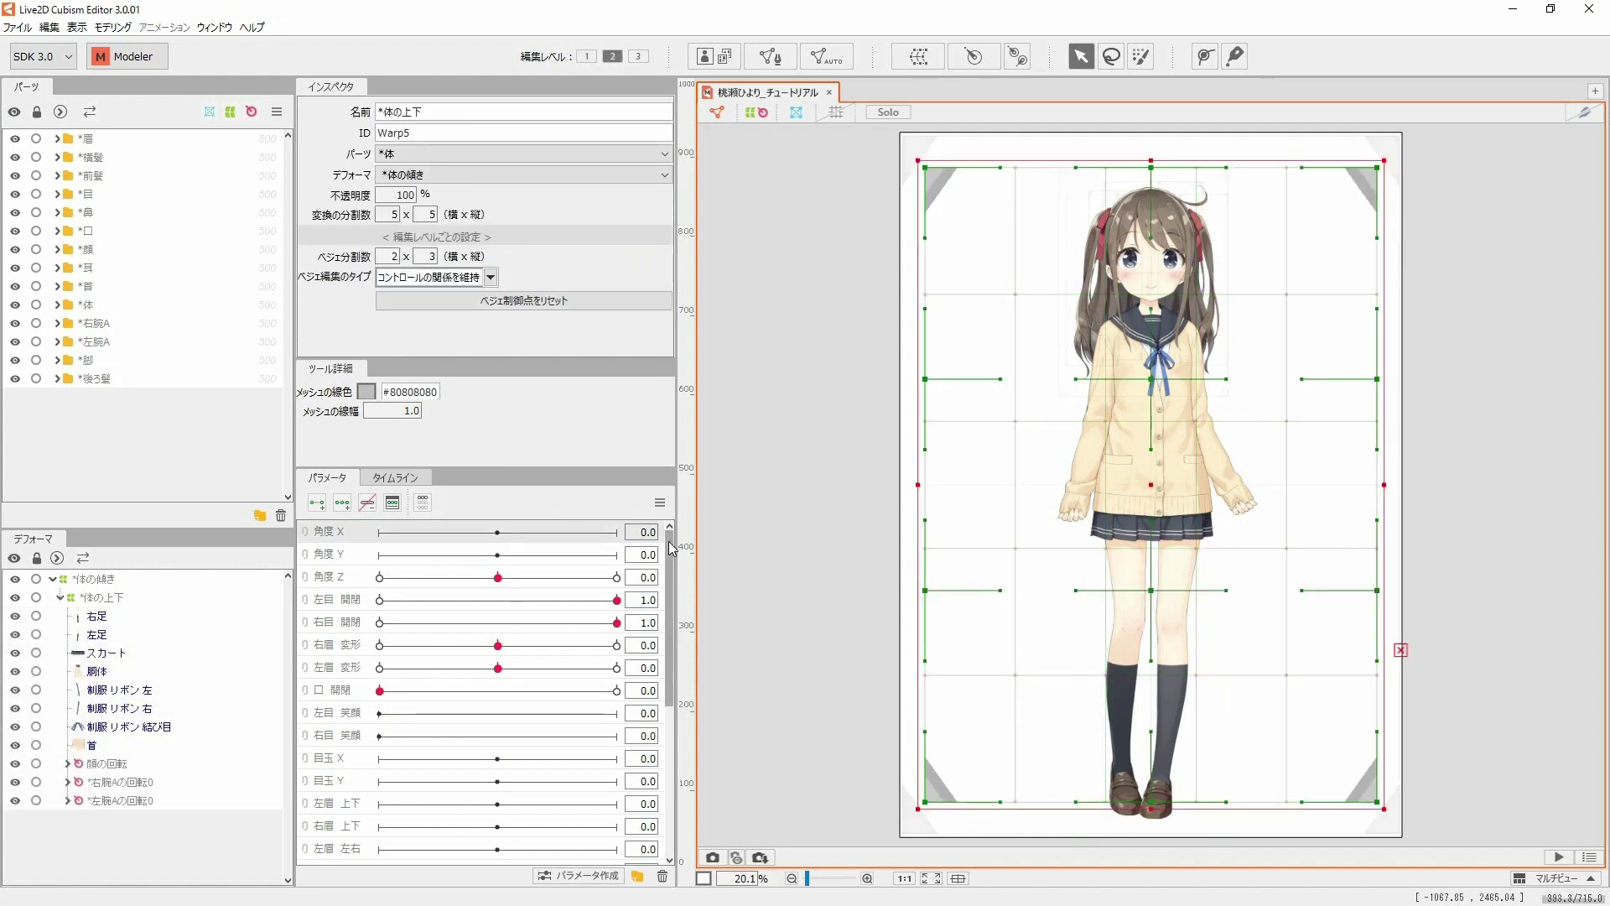
{"action": "left_click_drag", "start_coordinate": [670, 587], "coordinate": [673, 746]}
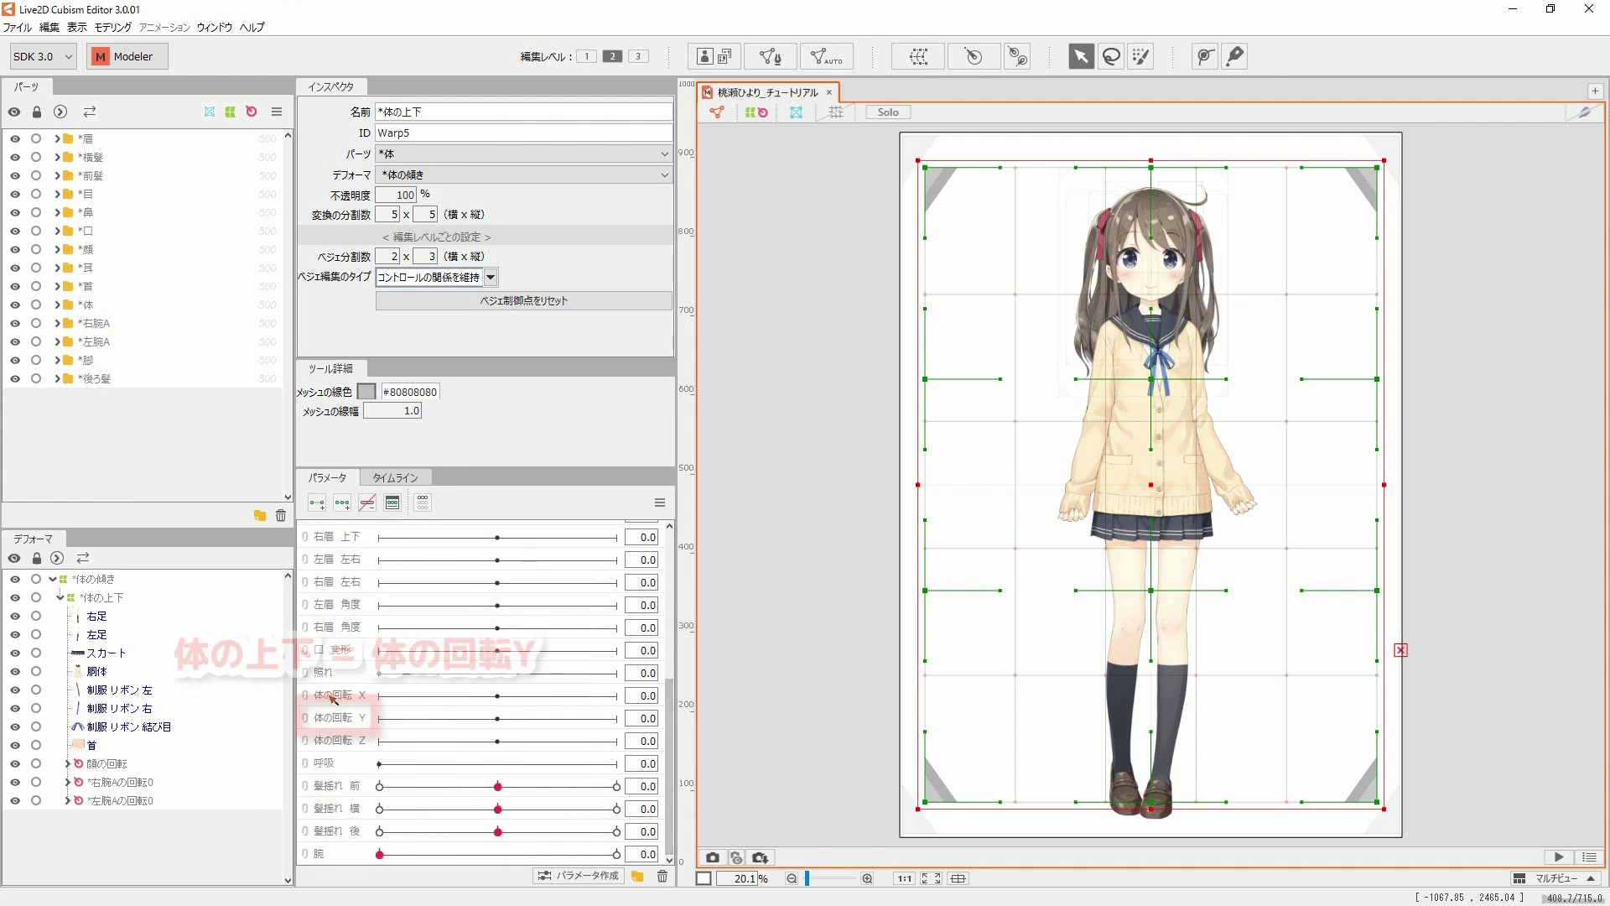
{"action": "left_click", "coordinate": [363, 718]}
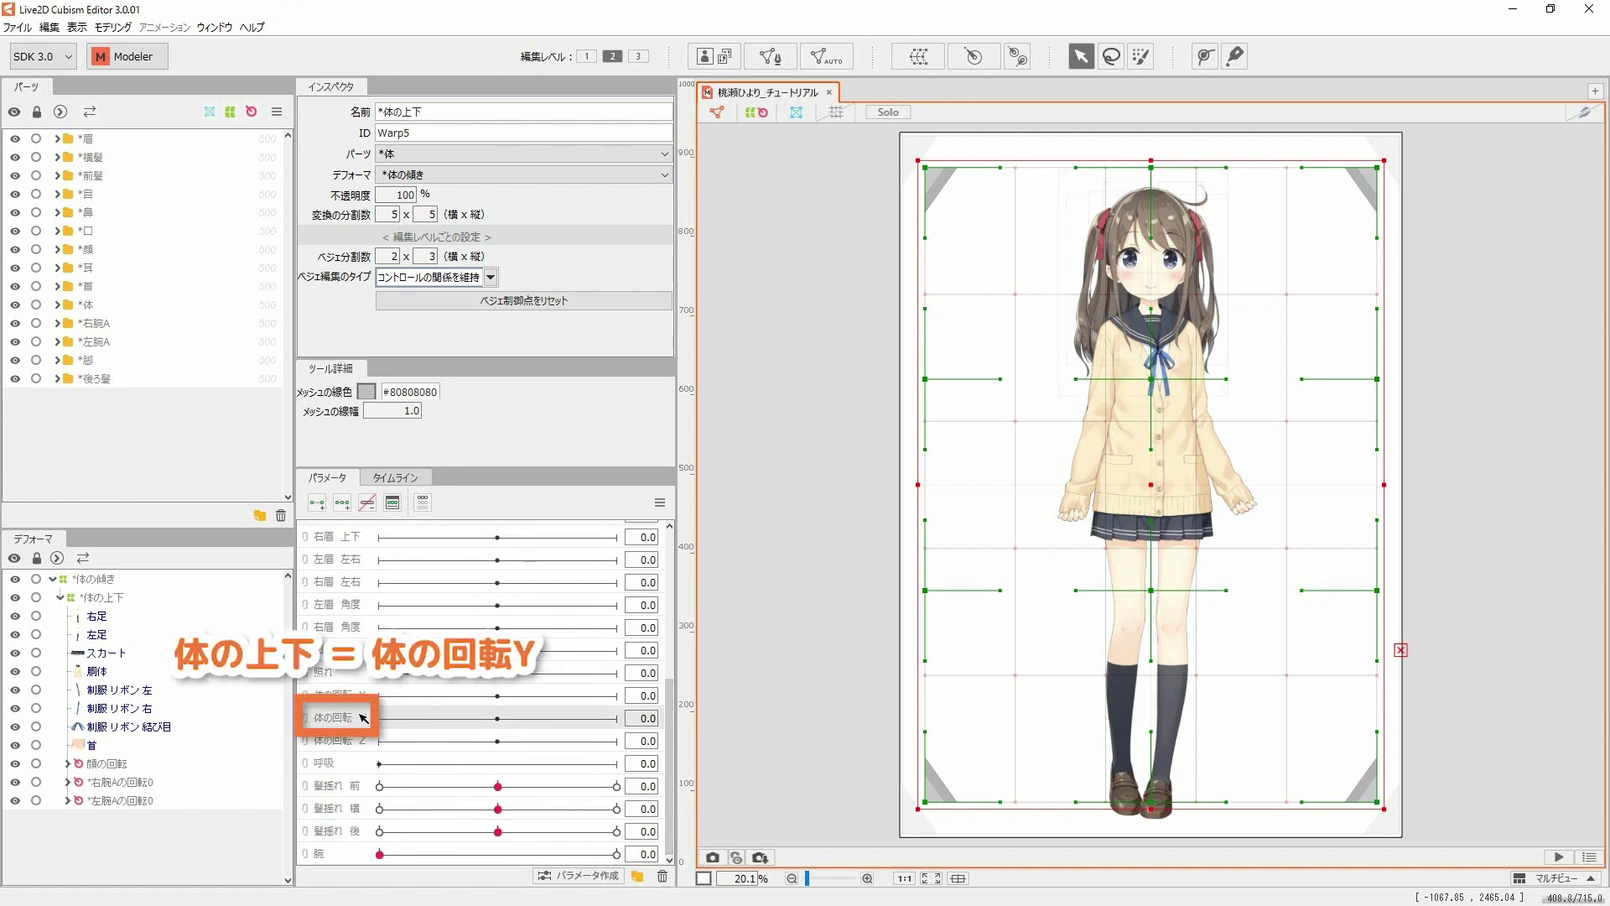
{"action": "left_click", "coordinate": [343, 504]}
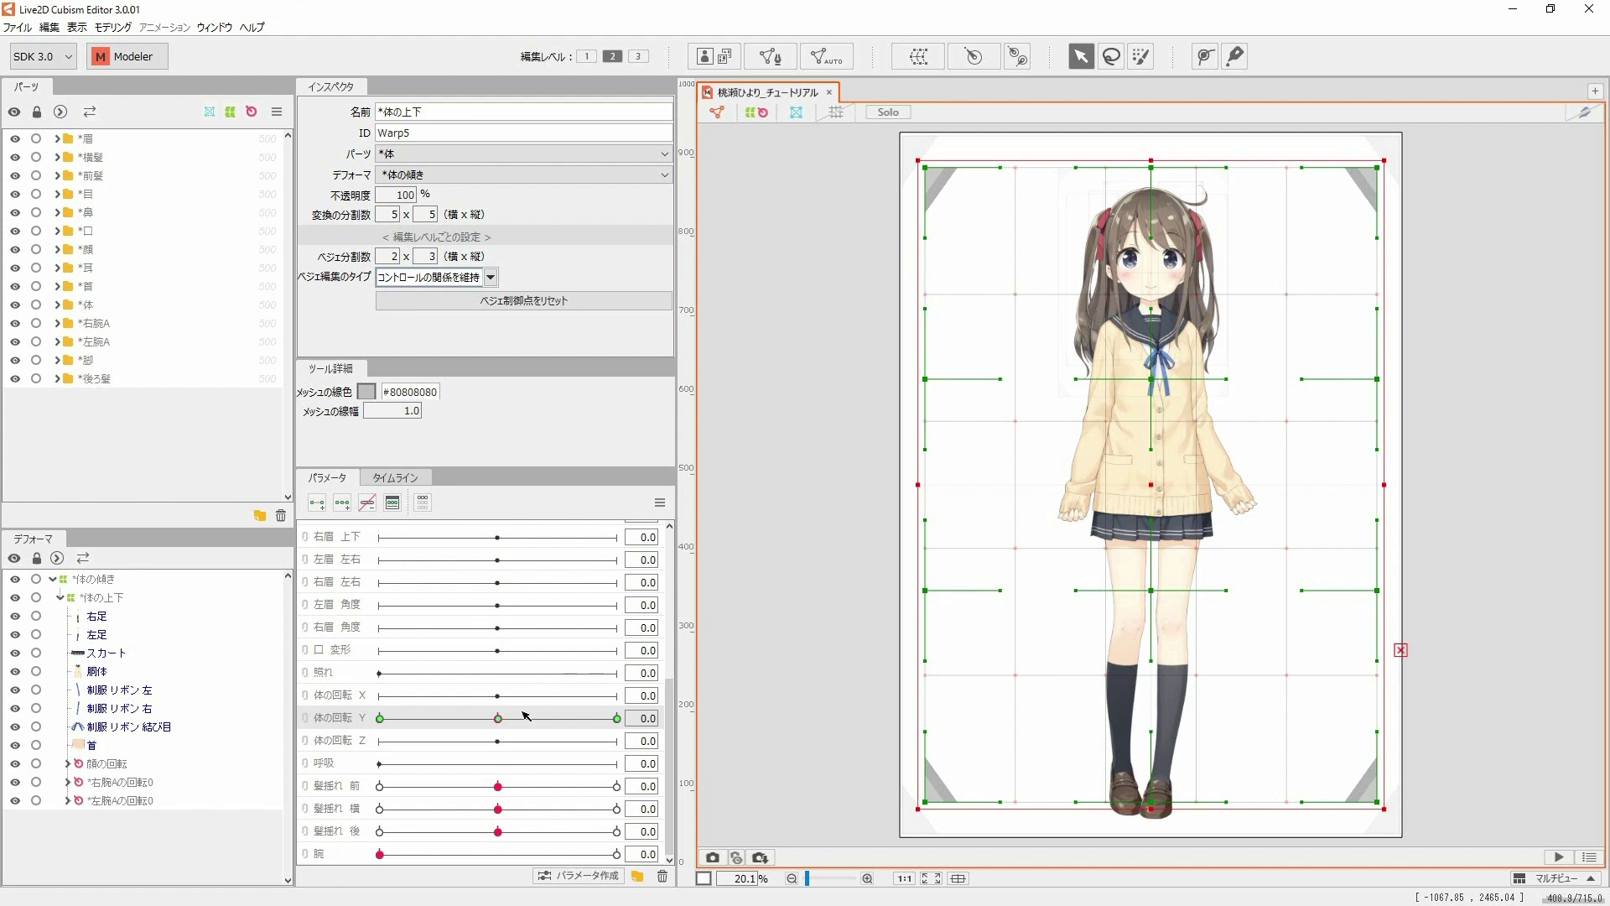
Step: Raise the chest-level centre point of *体の上下 at 体の回転 Y 10.0, lower it at -10.0, and preview the motion
{"action": "left_click_drag", "start_coordinate": [501, 723], "coordinate": [663, 721]}
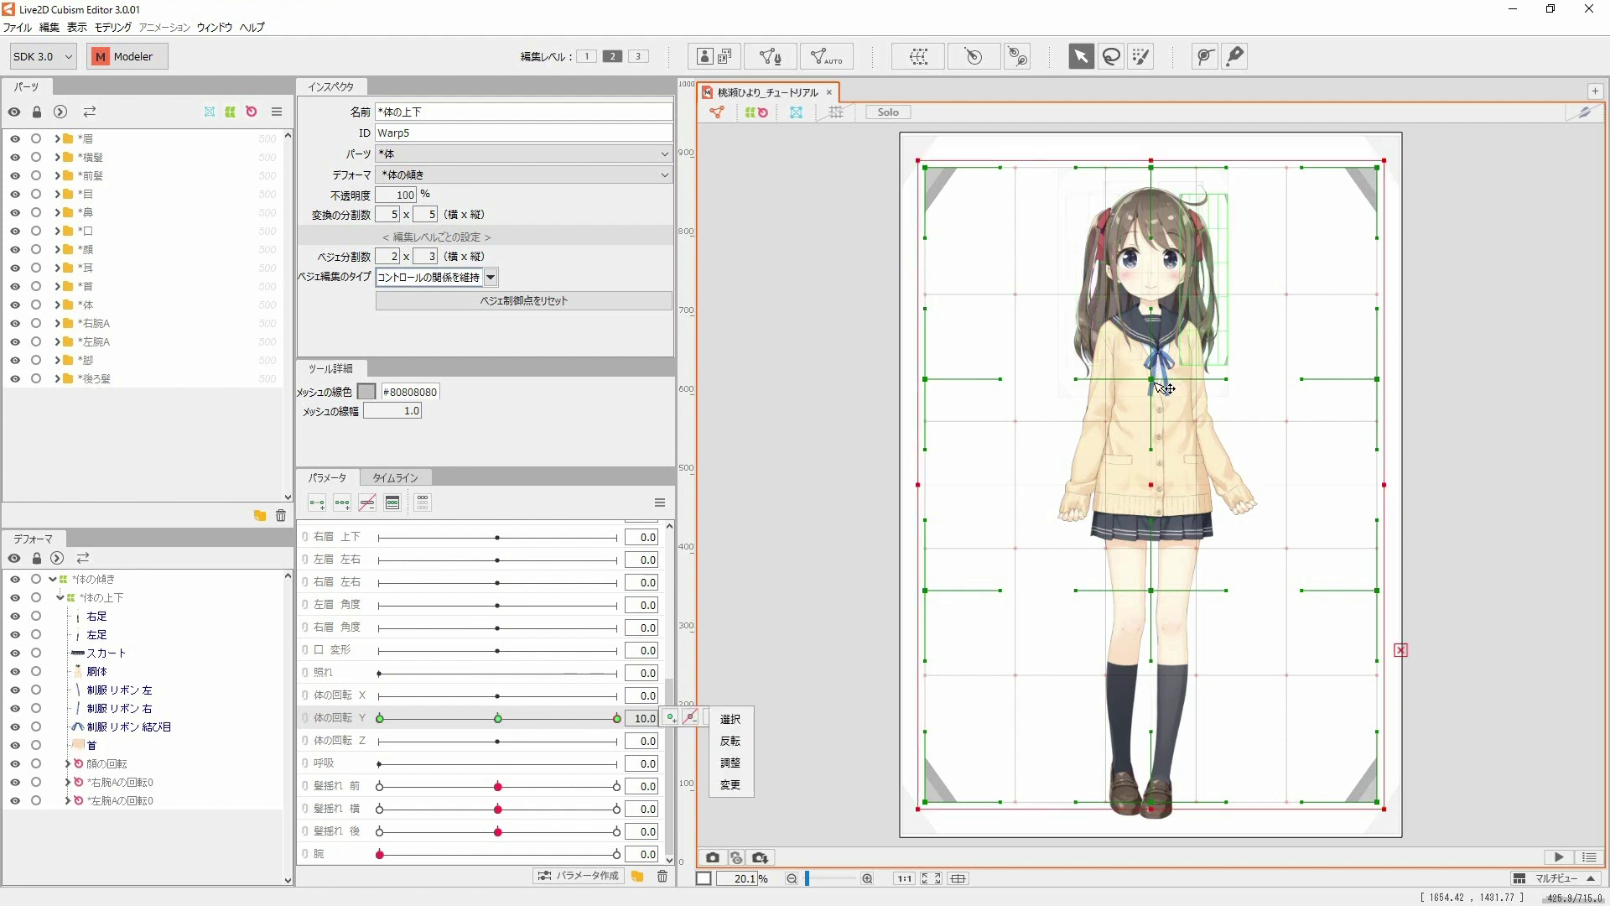
{"action": "left_click_drag", "start_coordinate": [1152, 378], "coordinate": [1151, 369]}
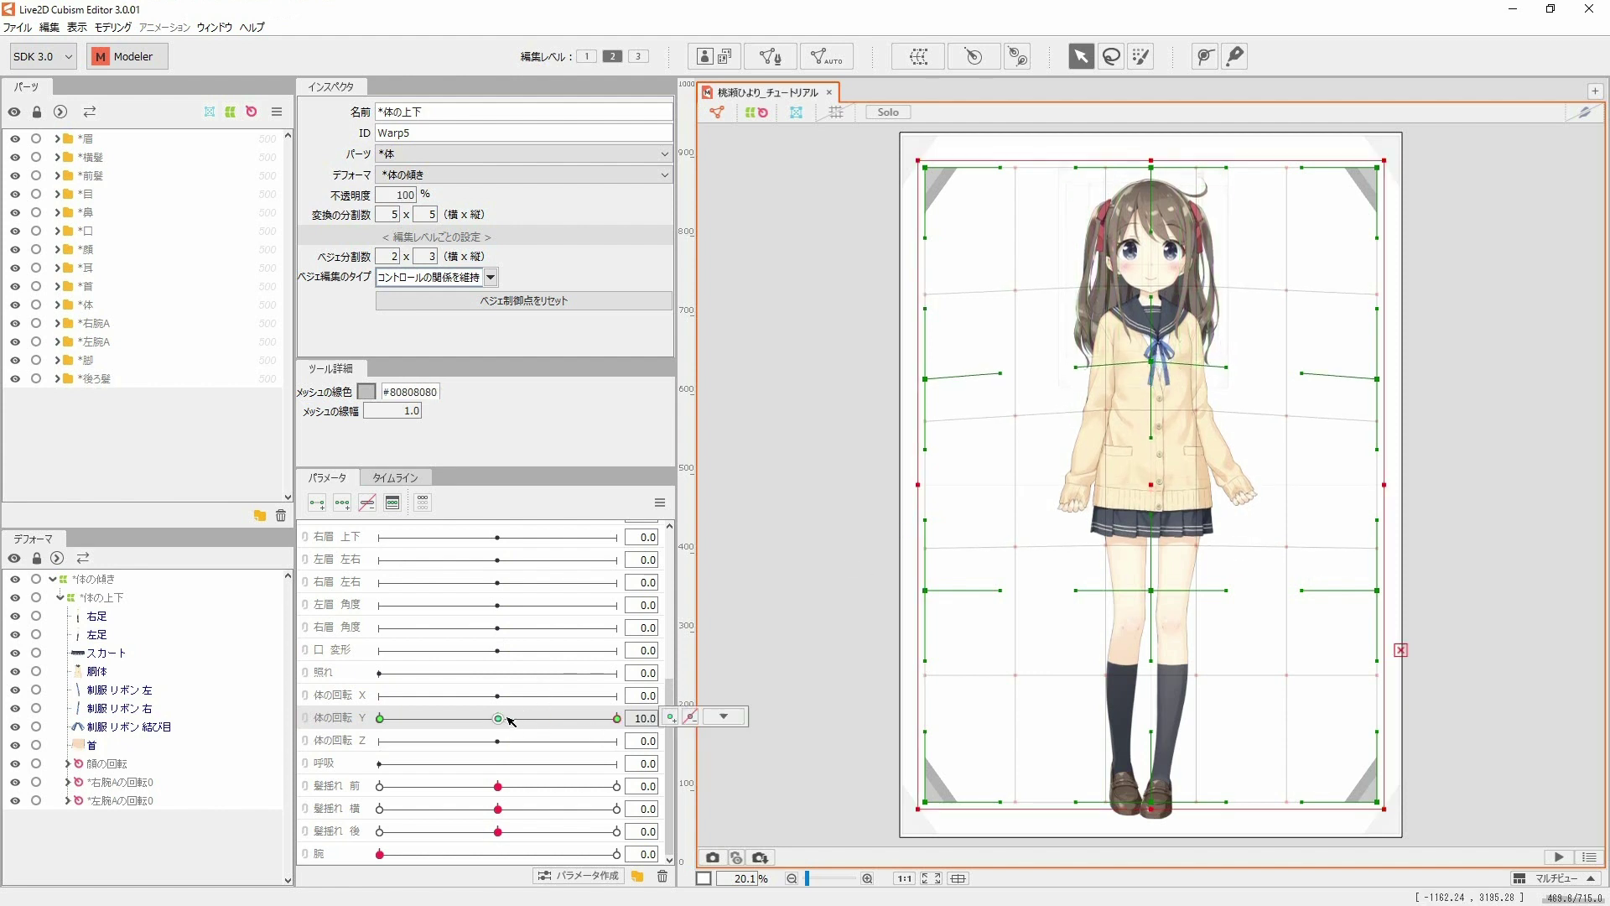
{"action": "left_click_drag", "start_coordinate": [505, 719], "coordinate": [409, 721]}
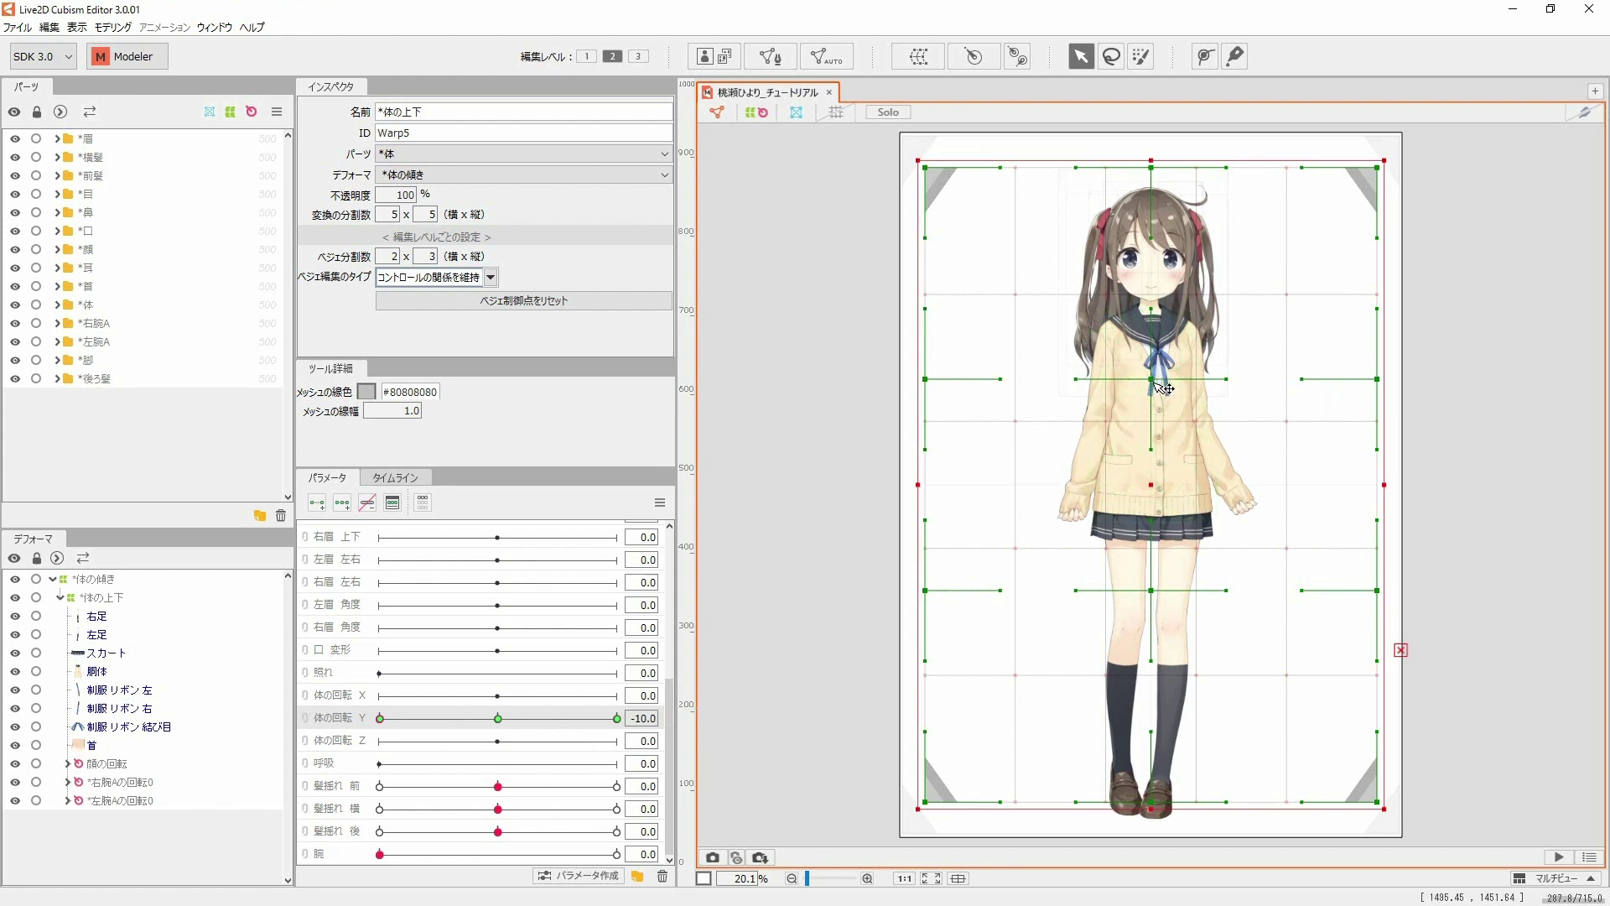
{"action": "left_click_drag", "start_coordinate": [1151, 380], "coordinate": [1150, 391]}
{"action": "left_click", "coordinate": [741, 652]}
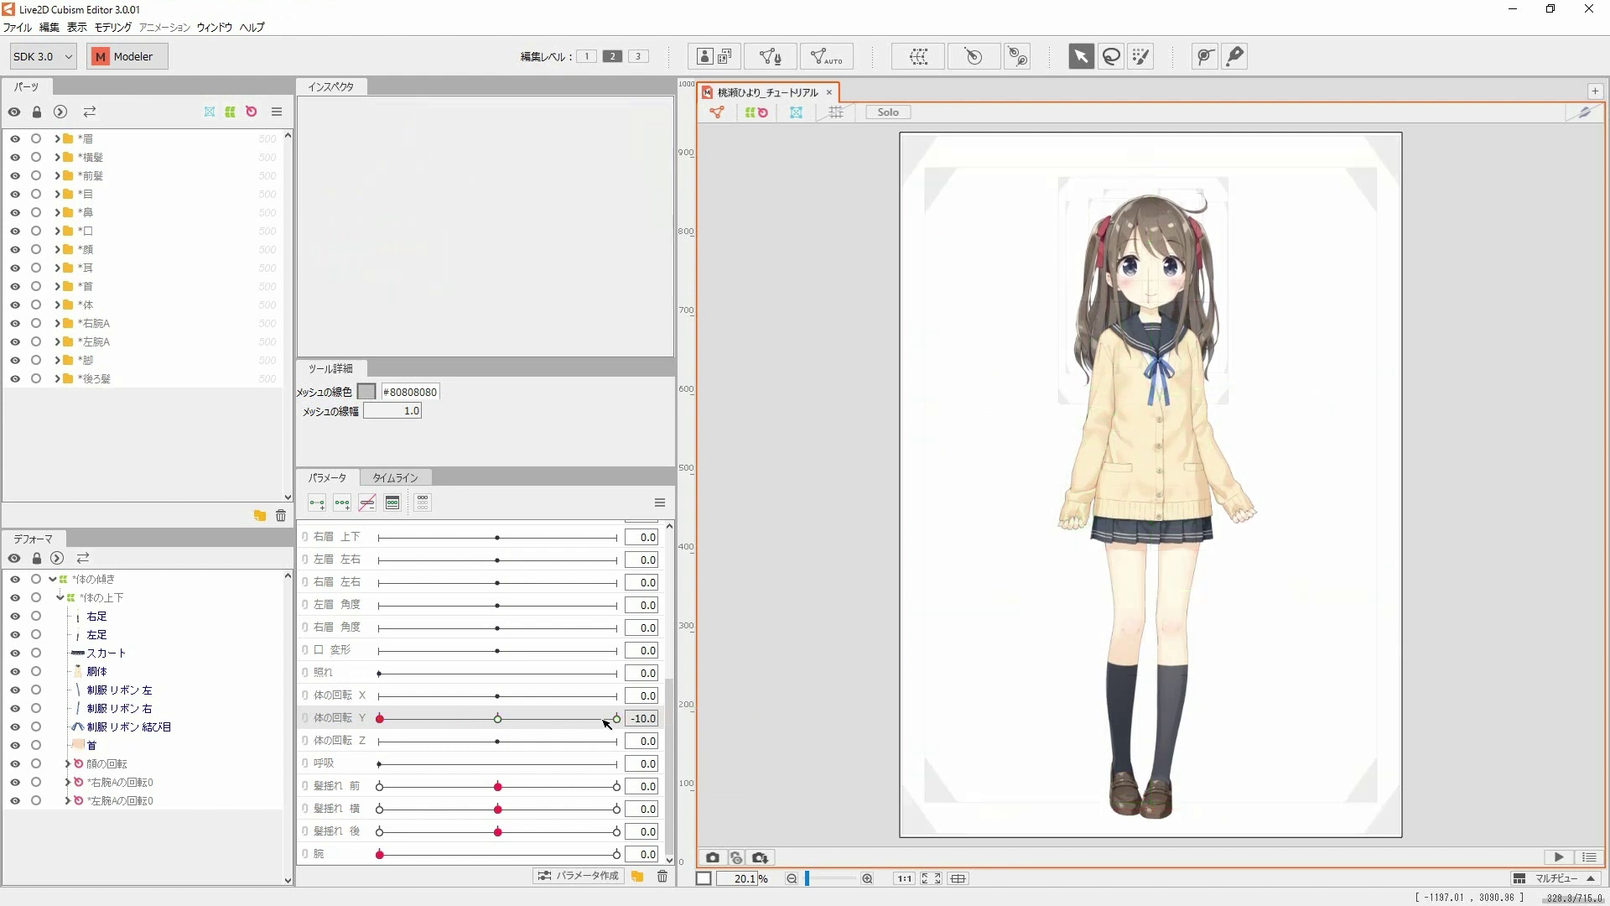
{"action": "left_click_drag", "start_coordinate": [390, 723], "coordinate": [712, 698]}
{"action": "left_click", "coordinate": [520, 717]}
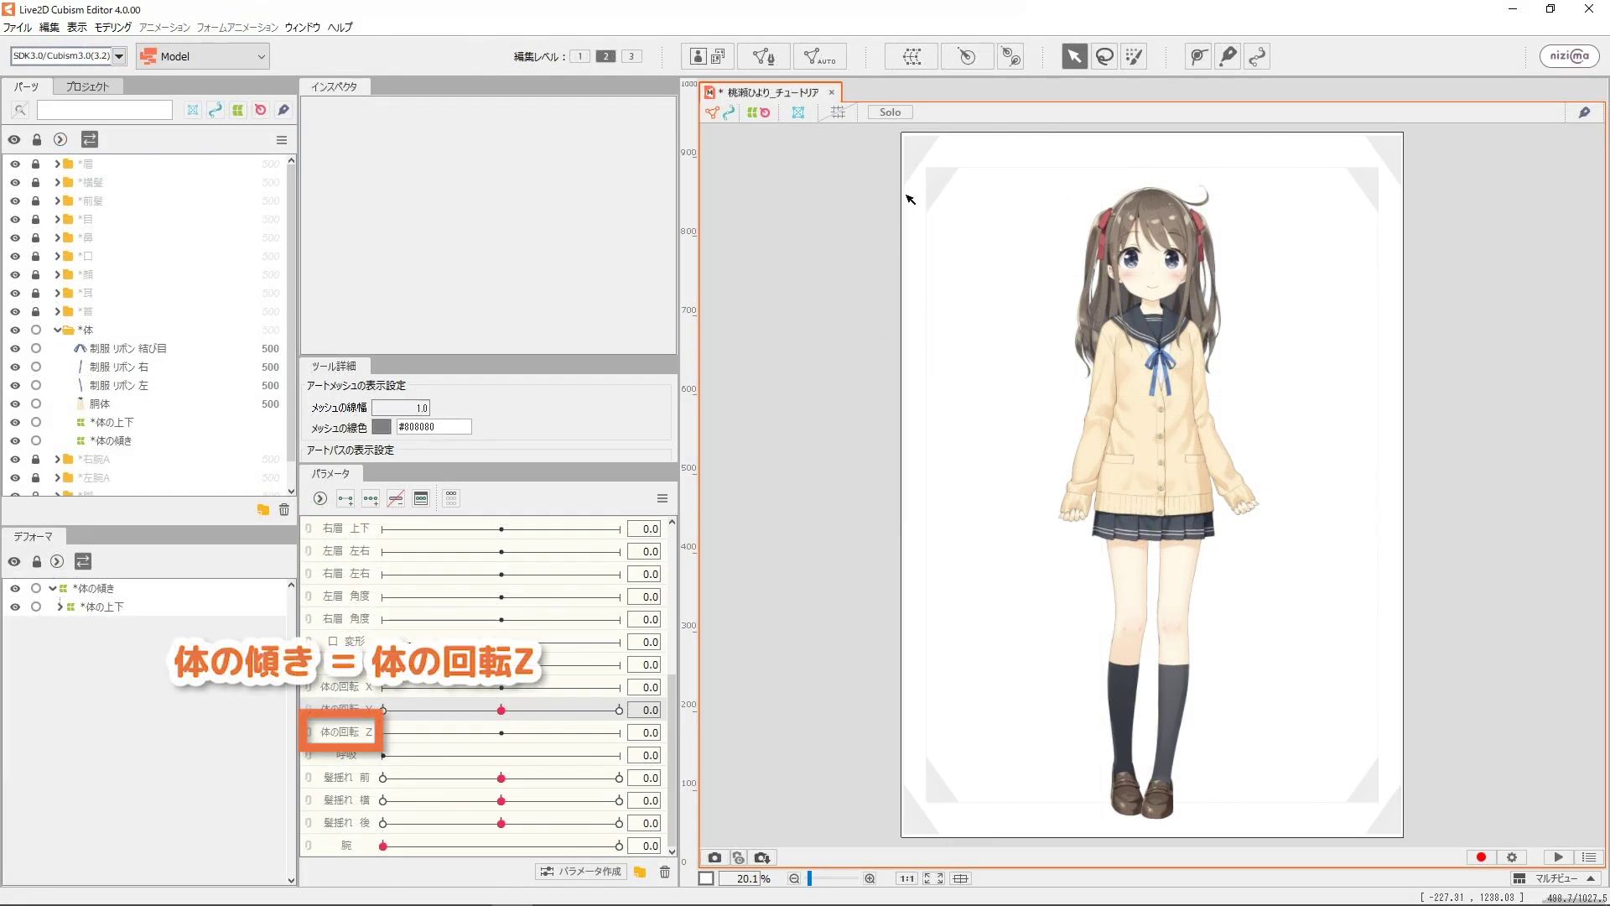
Step: Add three keys on the 体の回転 Z parameter to the *体の傾き warp deformer, with the parameter at 10.0
{"action": "left_click", "coordinate": [910, 149]}
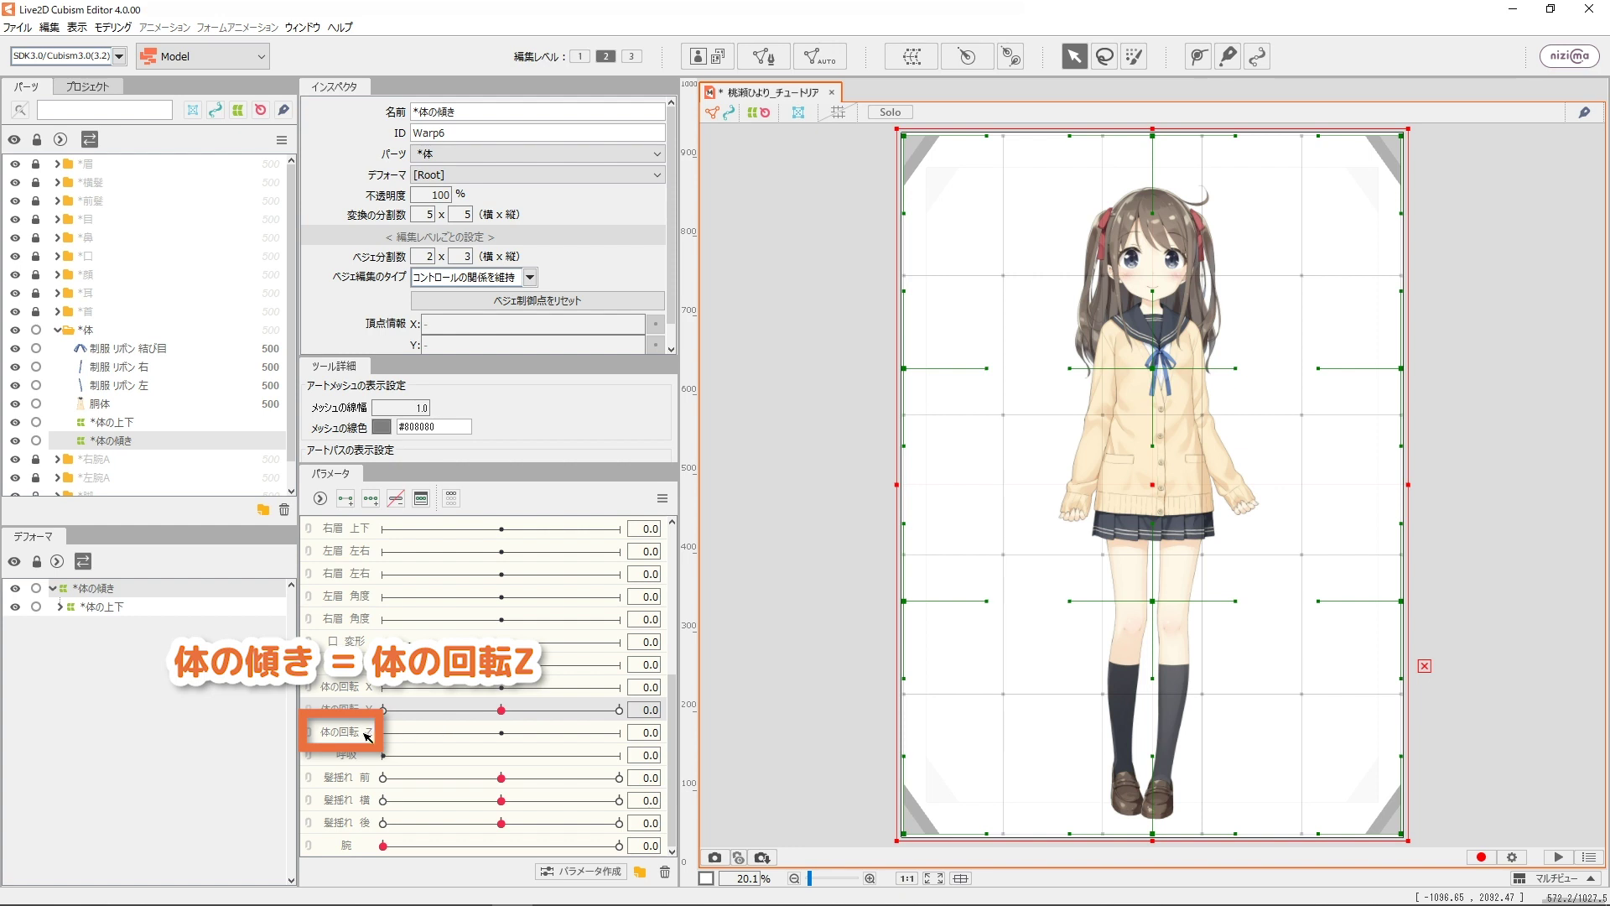
{"action": "left_click_drag", "start_coordinate": [501, 732], "coordinate": [704, 728]}
{"action": "left_click", "coordinate": [370, 502]}
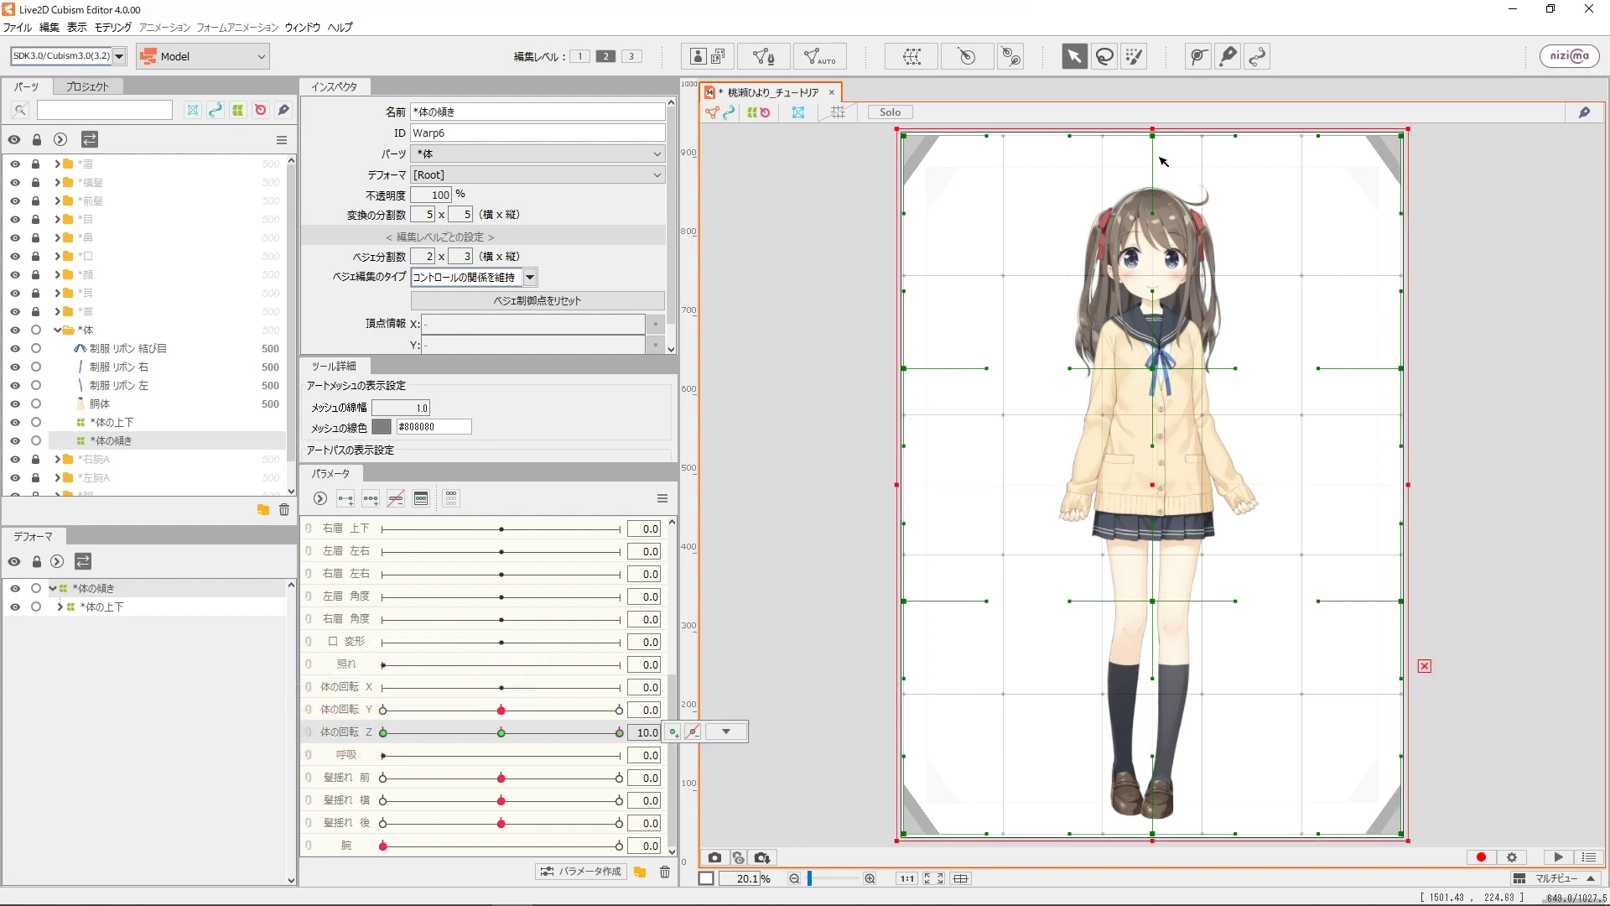
Step: Reshape the upper two rows of *体の傾き at 体の回転 Z 10.0 so the upper body leans toward the canvas's right side
{"action": "left_click_drag", "start_coordinate": [1153, 137], "coordinate": [1248, 158]}
{"action": "left_click_drag", "start_coordinate": [1401, 135], "coordinate": [1425, 164]}
{"action": "left_click_drag", "start_coordinate": [1401, 368], "coordinate": [1405, 396]}
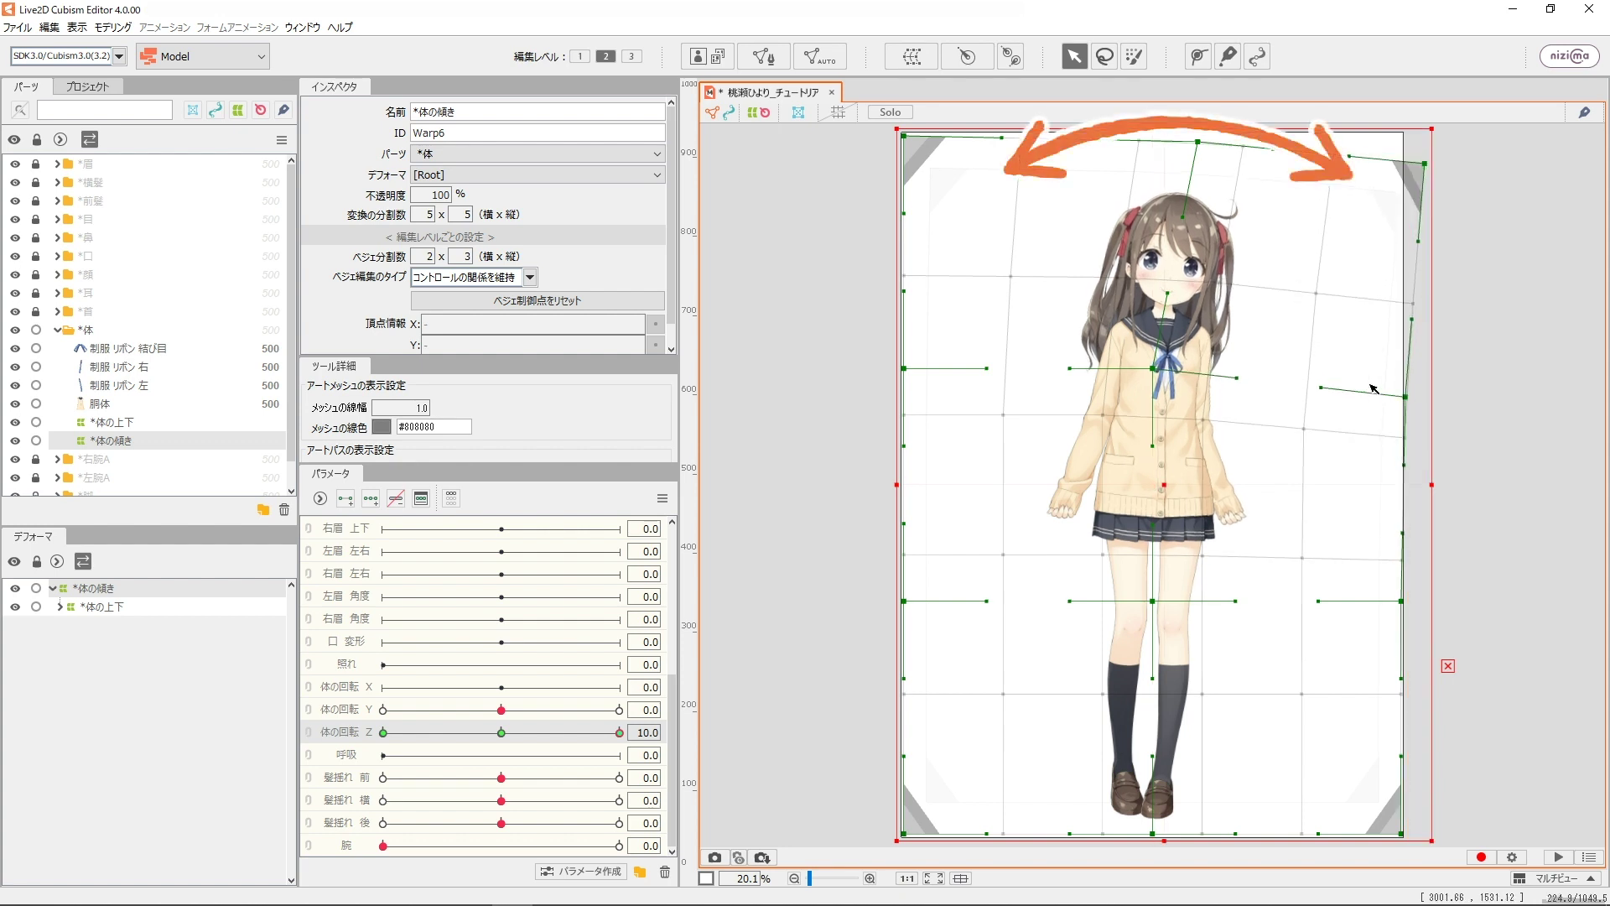
{"action": "left_click_drag", "start_coordinate": [1164, 373], "coordinate": [1176, 378]}
{"action": "left_click_drag", "start_coordinate": [903, 136], "coordinate": [939, 120]}
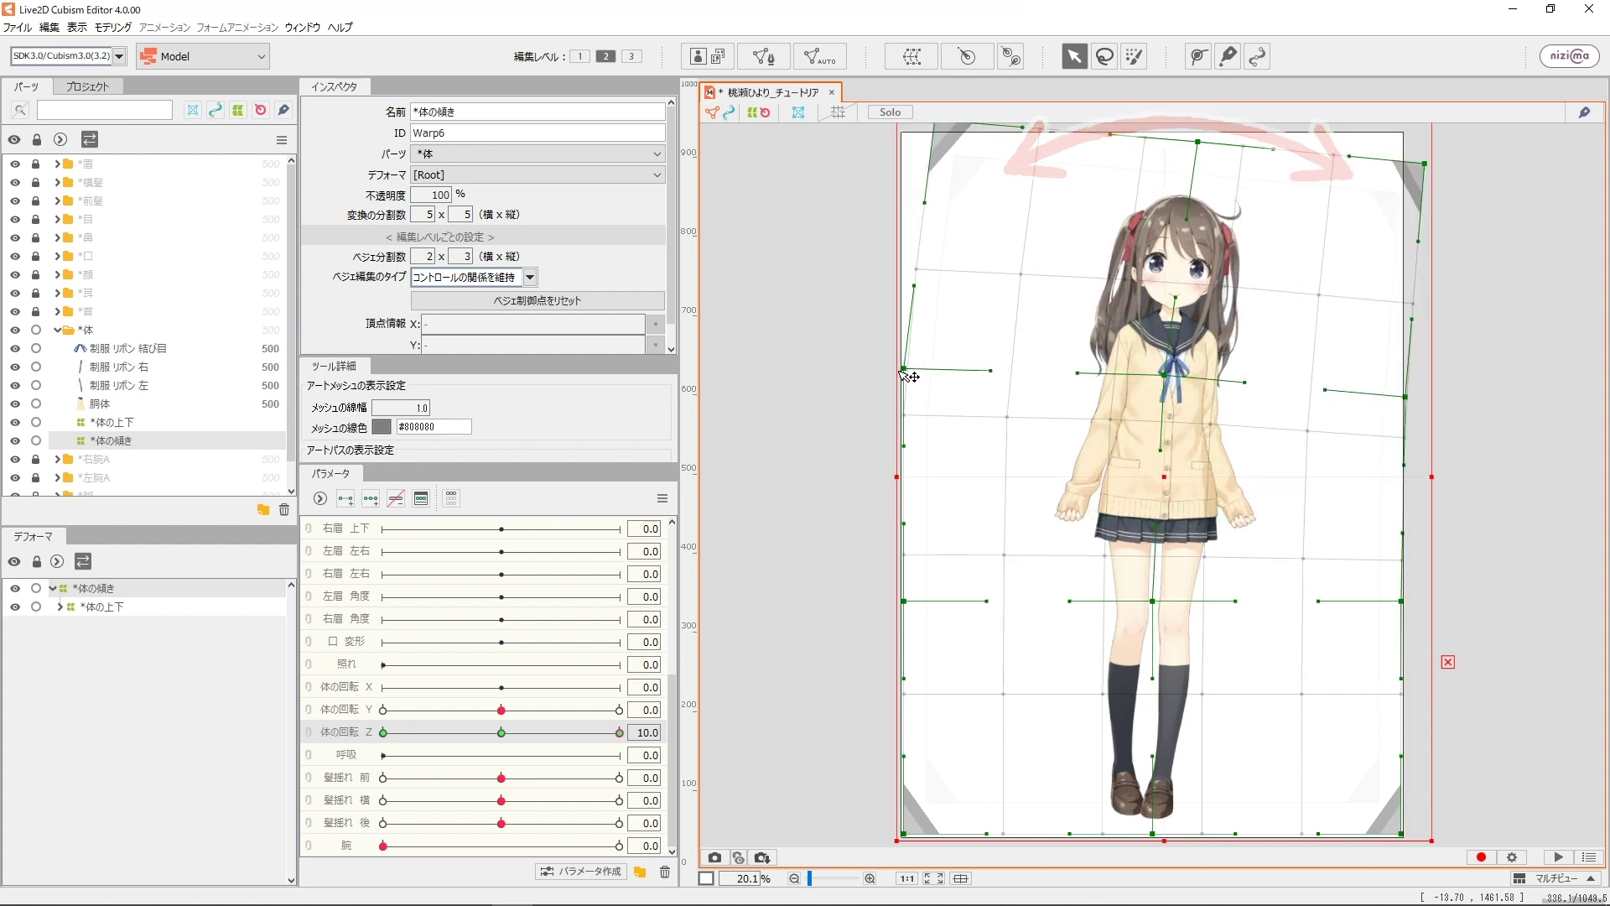
{"action": "left_click_drag", "start_coordinate": [904, 368], "coordinate": [921, 363]}
Step: Mirror the body tilt onto the opposite end key of 体の回転 Z with 動きの反転, and preview it
{"action": "left_click", "coordinate": [662, 498]}
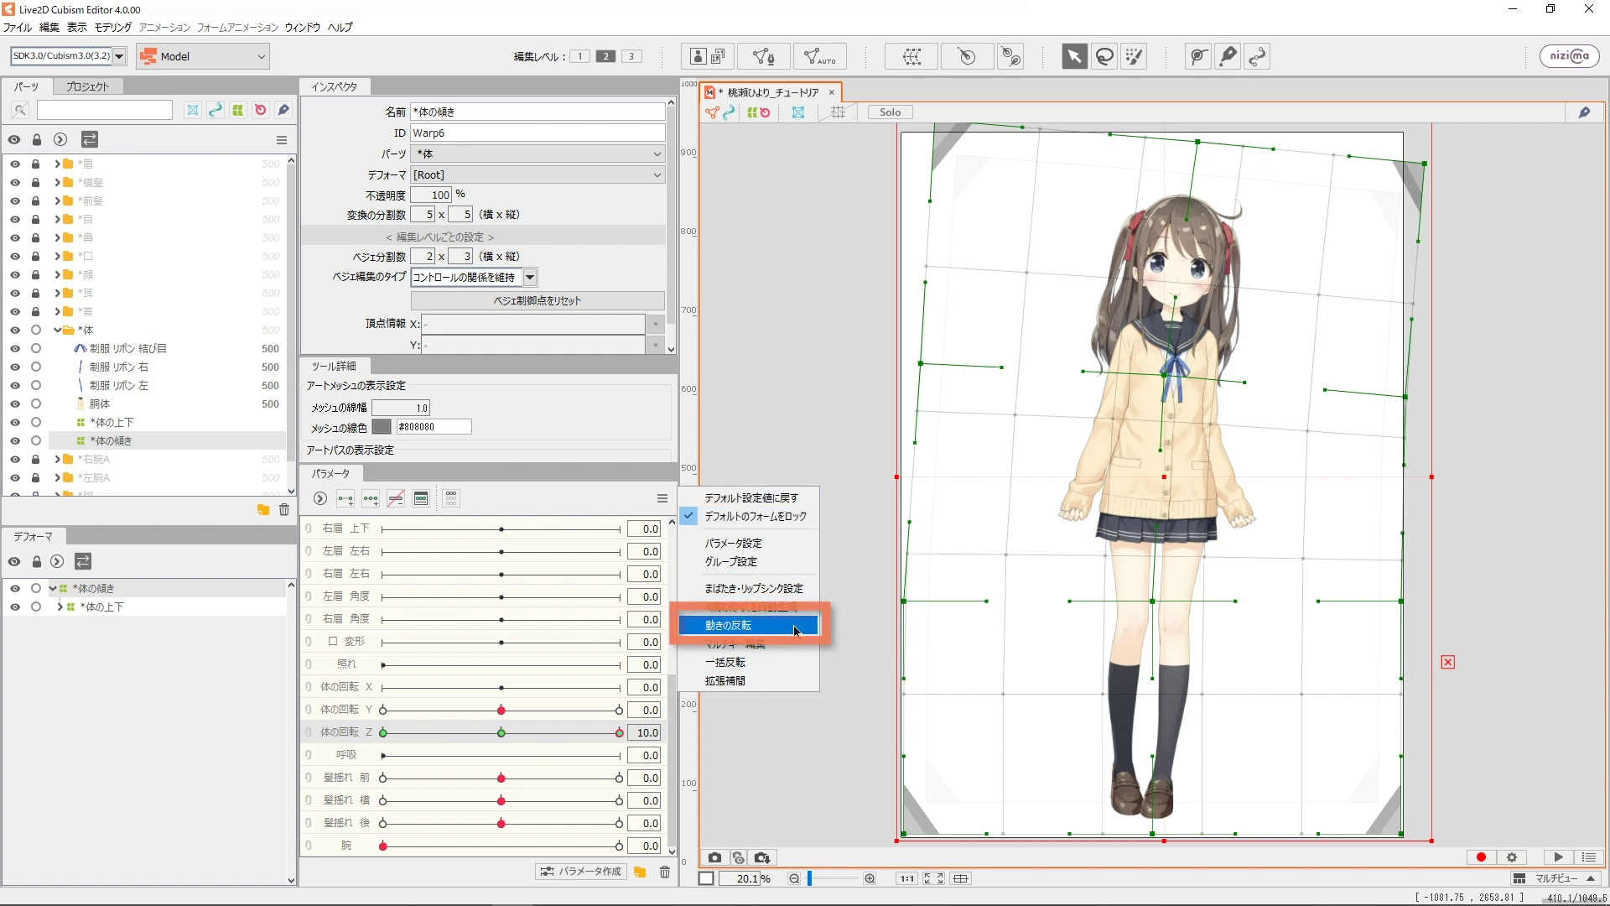
{"action": "left_click", "coordinate": [793, 630]}
{"action": "left_click", "coordinate": [772, 638]}
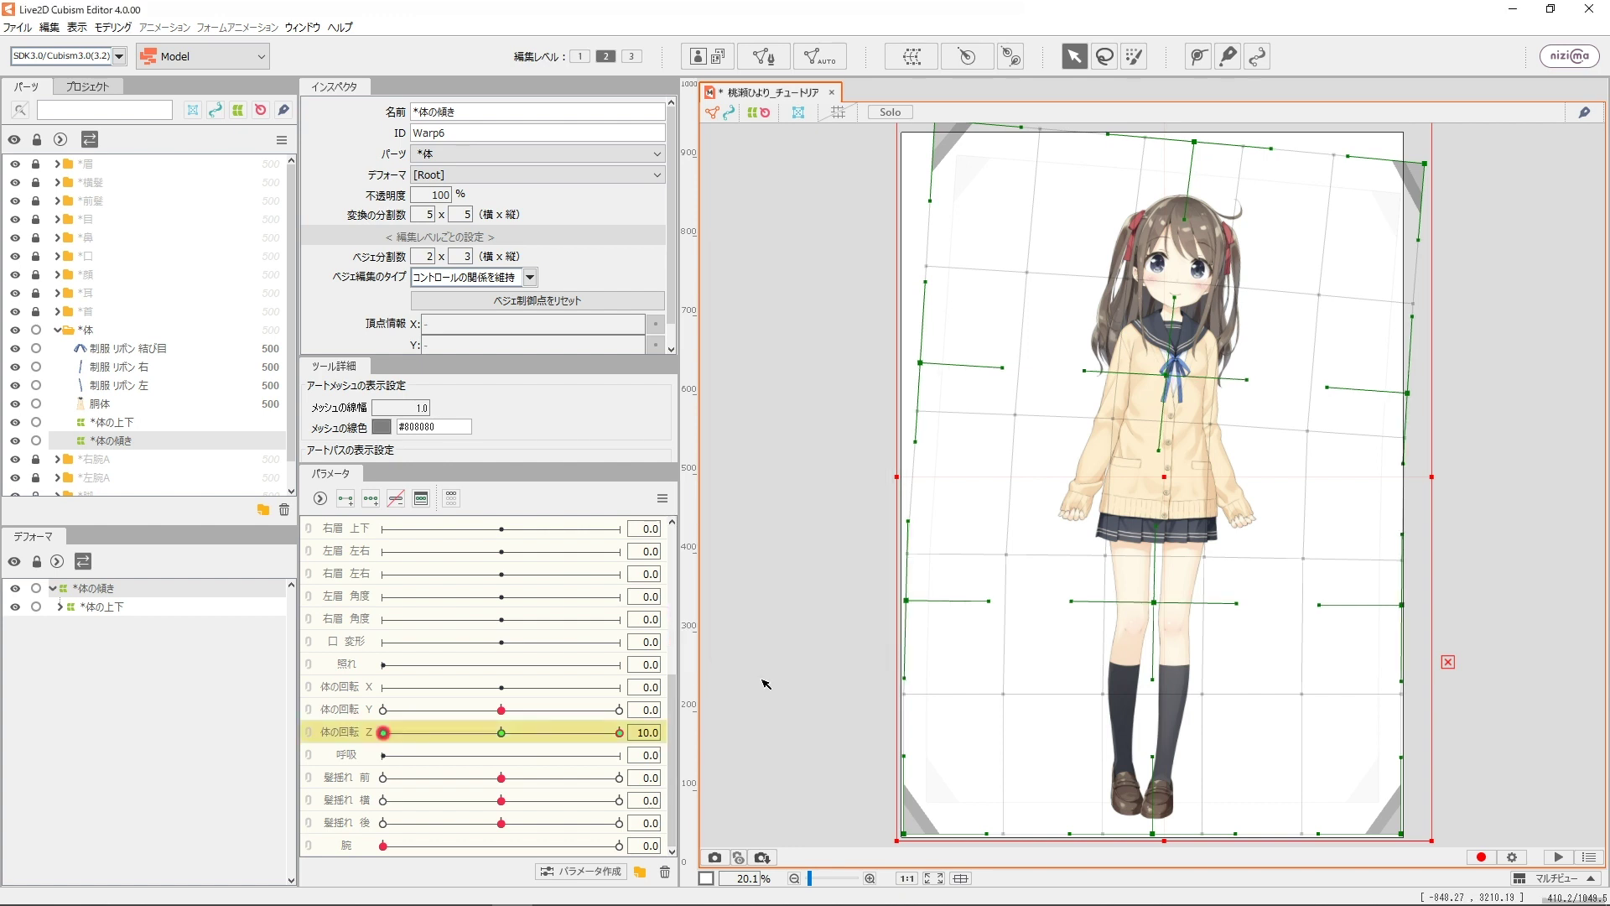
{"action": "left_click_drag", "start_coordinate": [442, 751], "coordinate": [644, 730]}
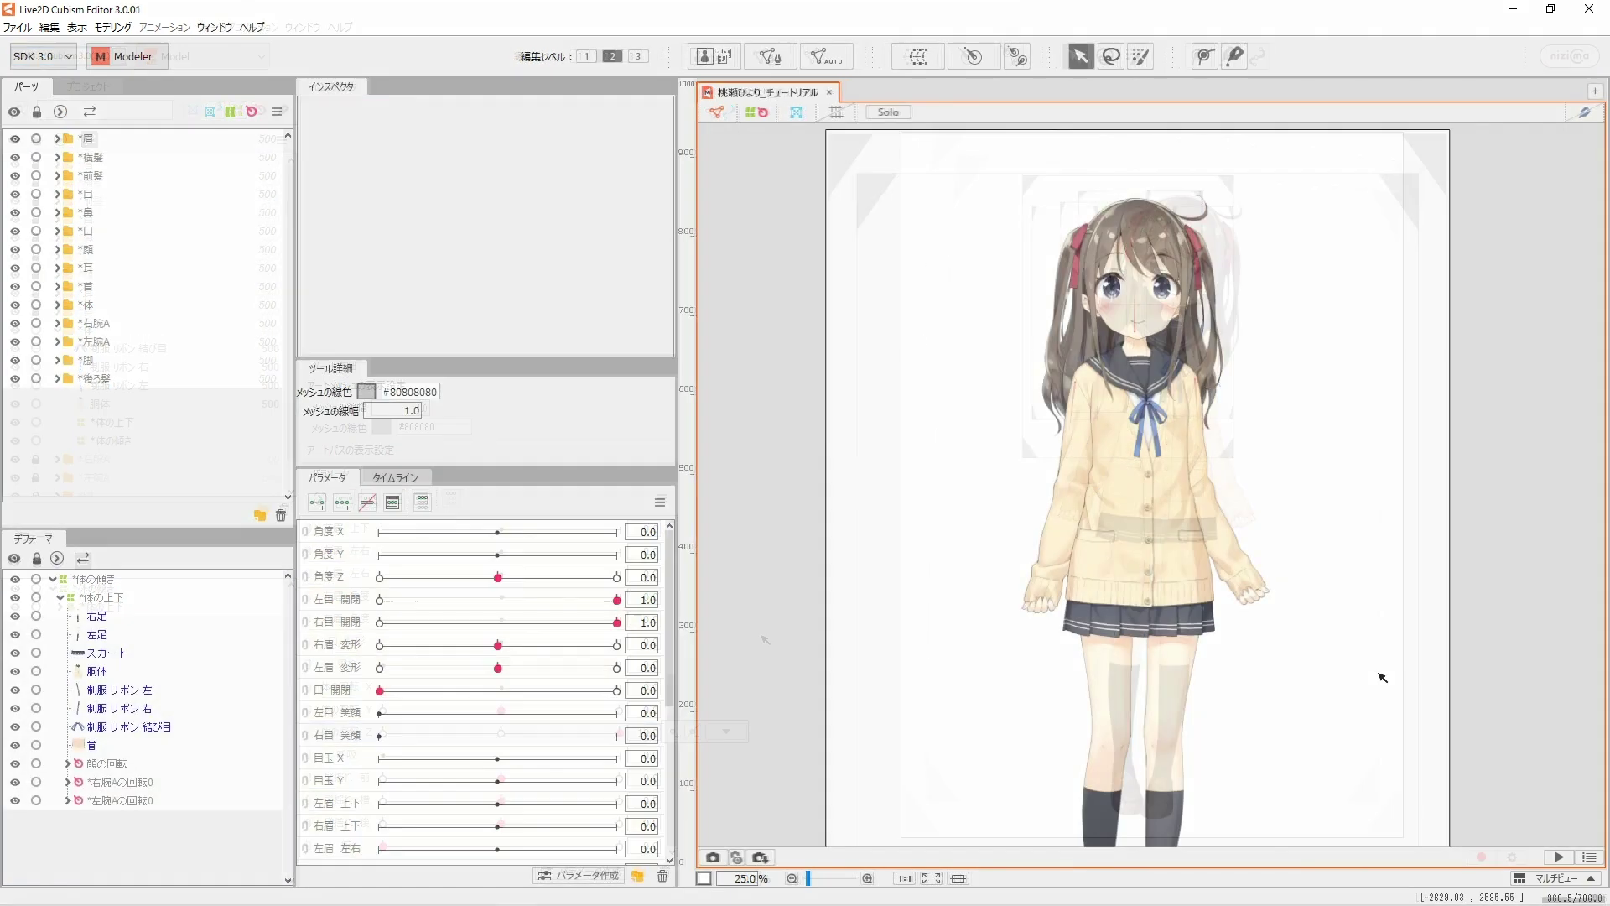
Step: Preview the finished head, body, hair sway and arm motions by moving their parameters through their ranges
{"action": "mouse_move", "coordinate": [495, 582]}
{"action": "left_mouse_down"}
{"action": "mouse_move", "coordinate": [568, 578]}
{"action": "mouse_move", "coordinate": [404, 597]}
{"action": "mouse_move", "coordinate": [501, 597]}
{"action": "left_mouse_up"}
{"action": "left_click_drag", "start_coordinate": [669, 598], "coordinate": [668, 749]}
{"action": "left_click_drag", "start_coordinate": [501, 723], "coordinate": [498, 791]}
{"action": "mouse_move", "coordinate": [495, 810]}
{"action": "left_mouse_down"}
{"action": "mouse_move", "coordinate": [571, 805]}
{"action": "mouse_move", "coordinate": [392, 802]}
{"action": "mouse_move", "coordinate": [519, 807]}
{"action": "left_mouse_up"}
{"action": "left_click", "coordinate": [501, 832]}
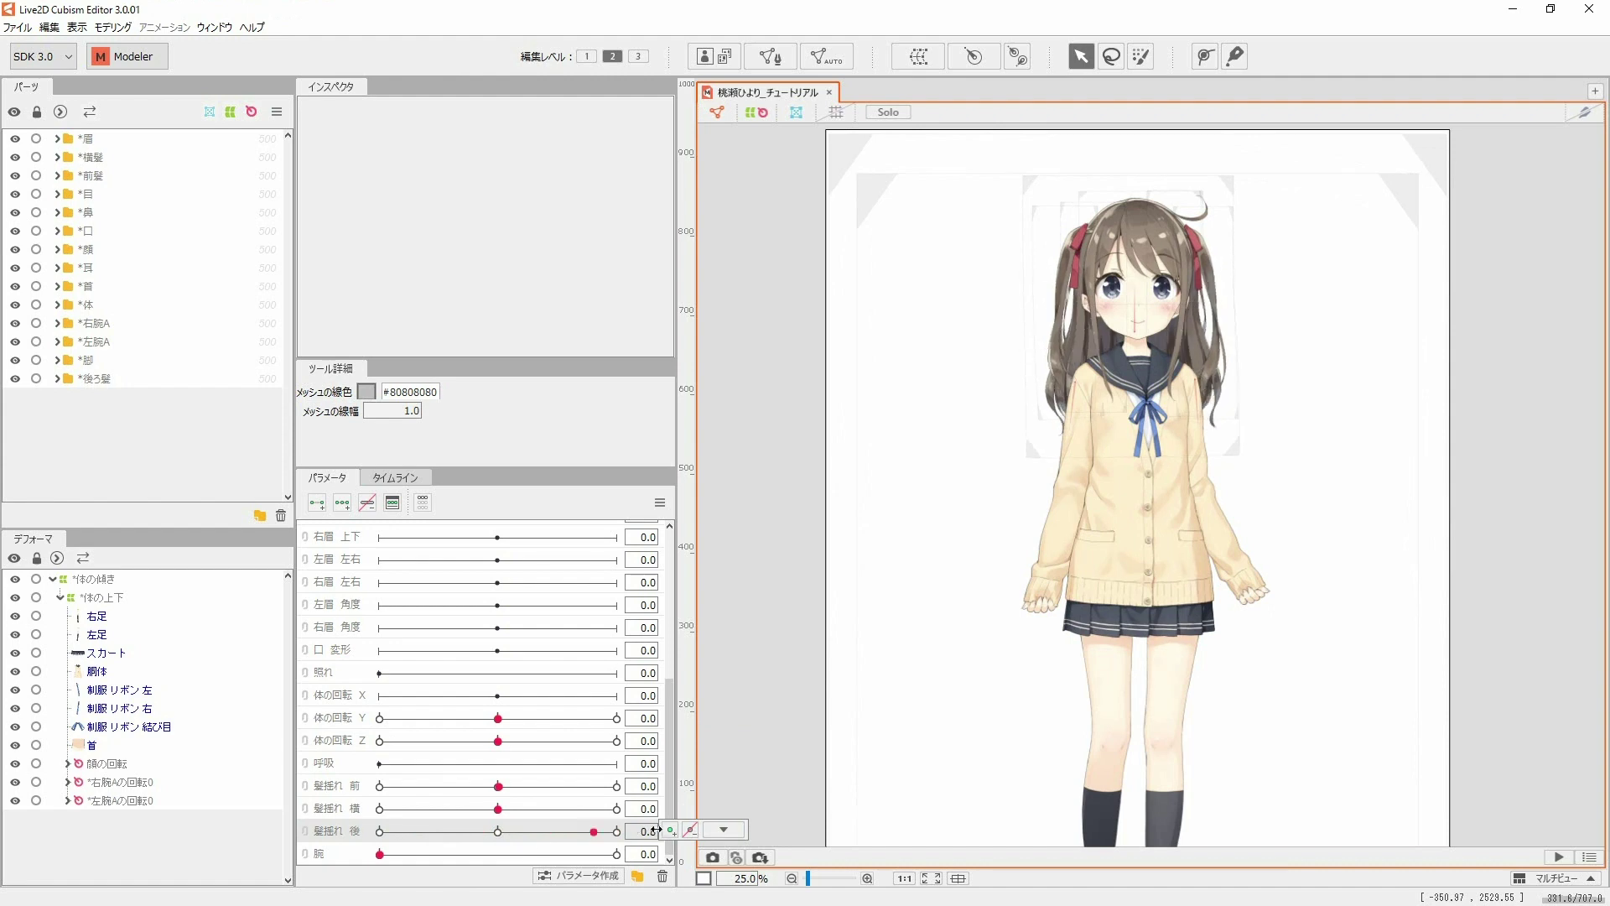
{"action": "left_click_drag", "start_coordinate": [401, 857], "coordinate": [579, 853]}
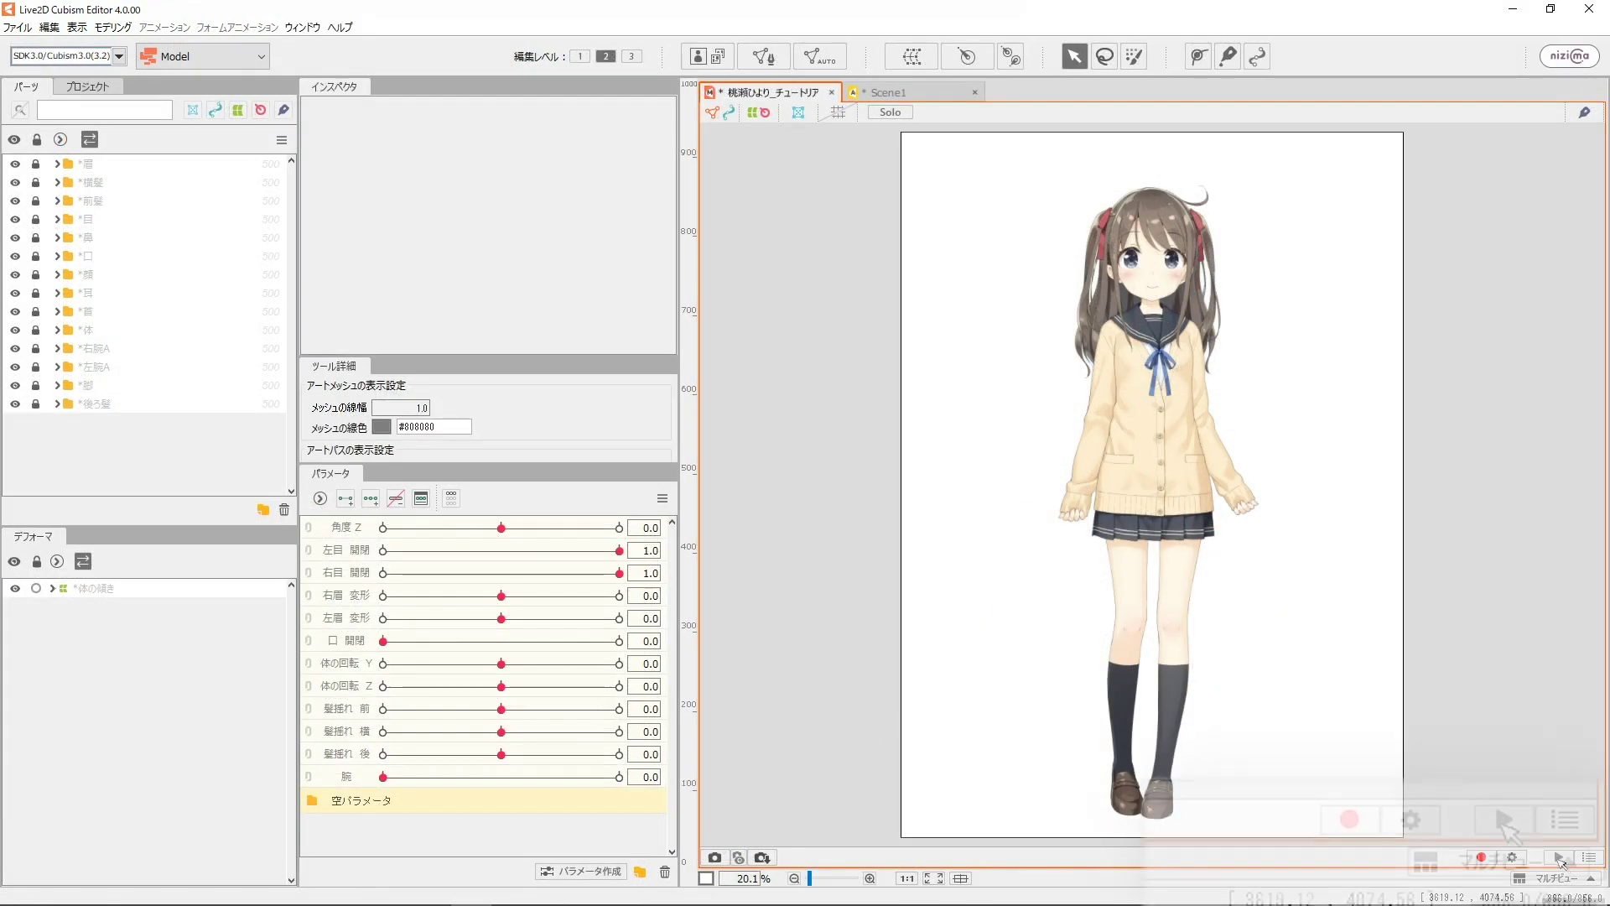
Step: Record the model's random-pose motion as animation data and play back Scene1 in the animation timeline
{"action": "left_click", "coordinate": [1506, 822]}
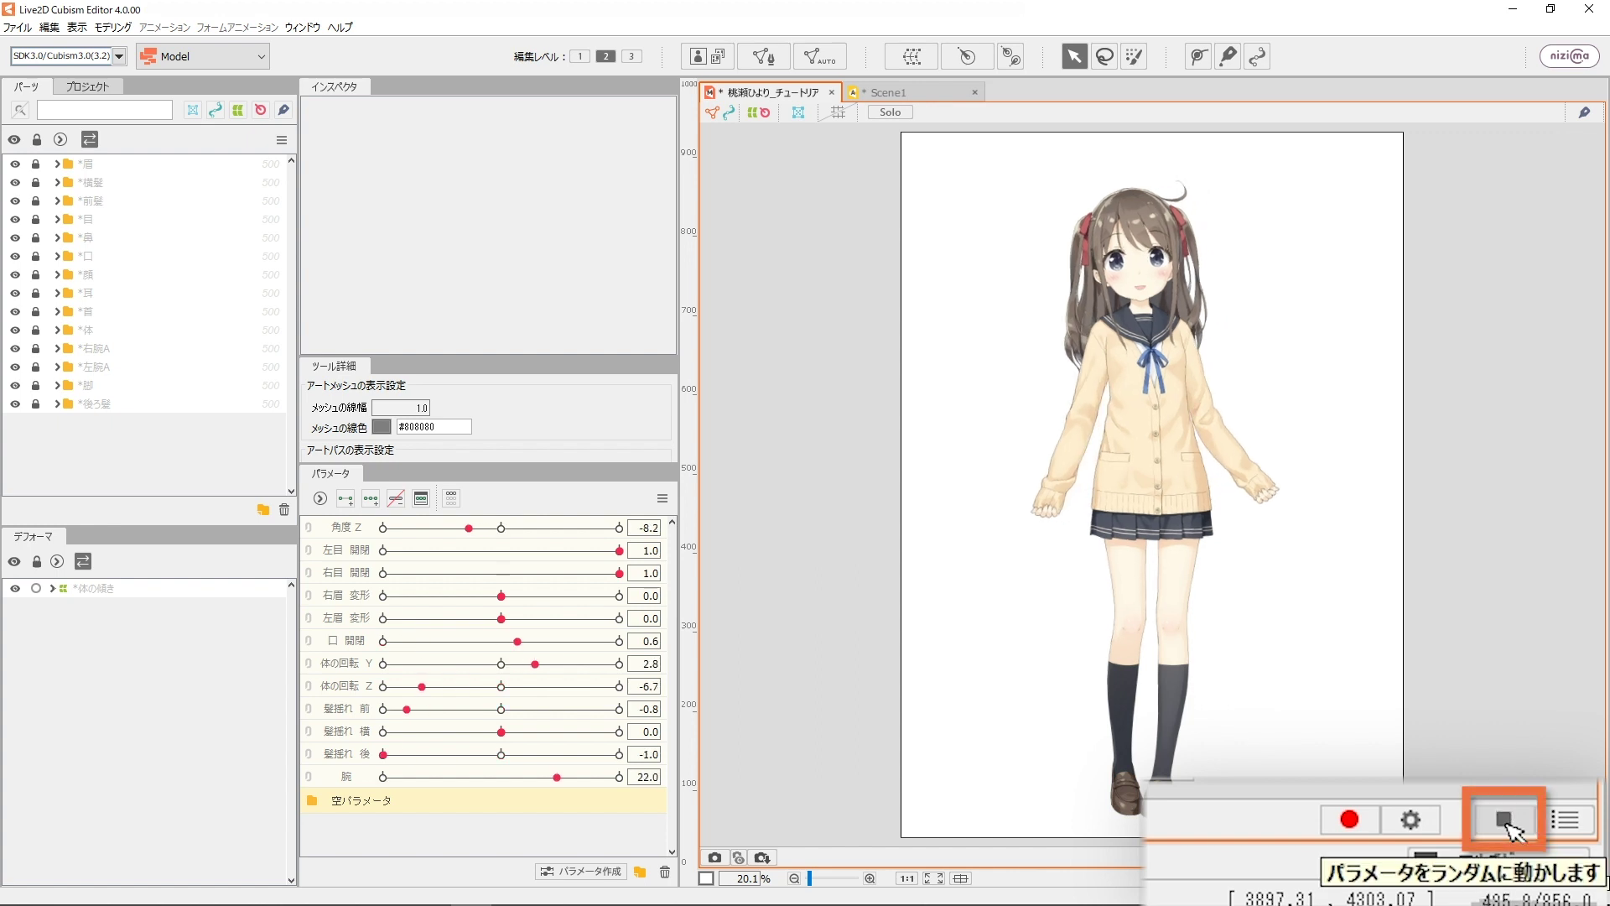
{"action": "left_click", "coordinate": [1352, 820]}
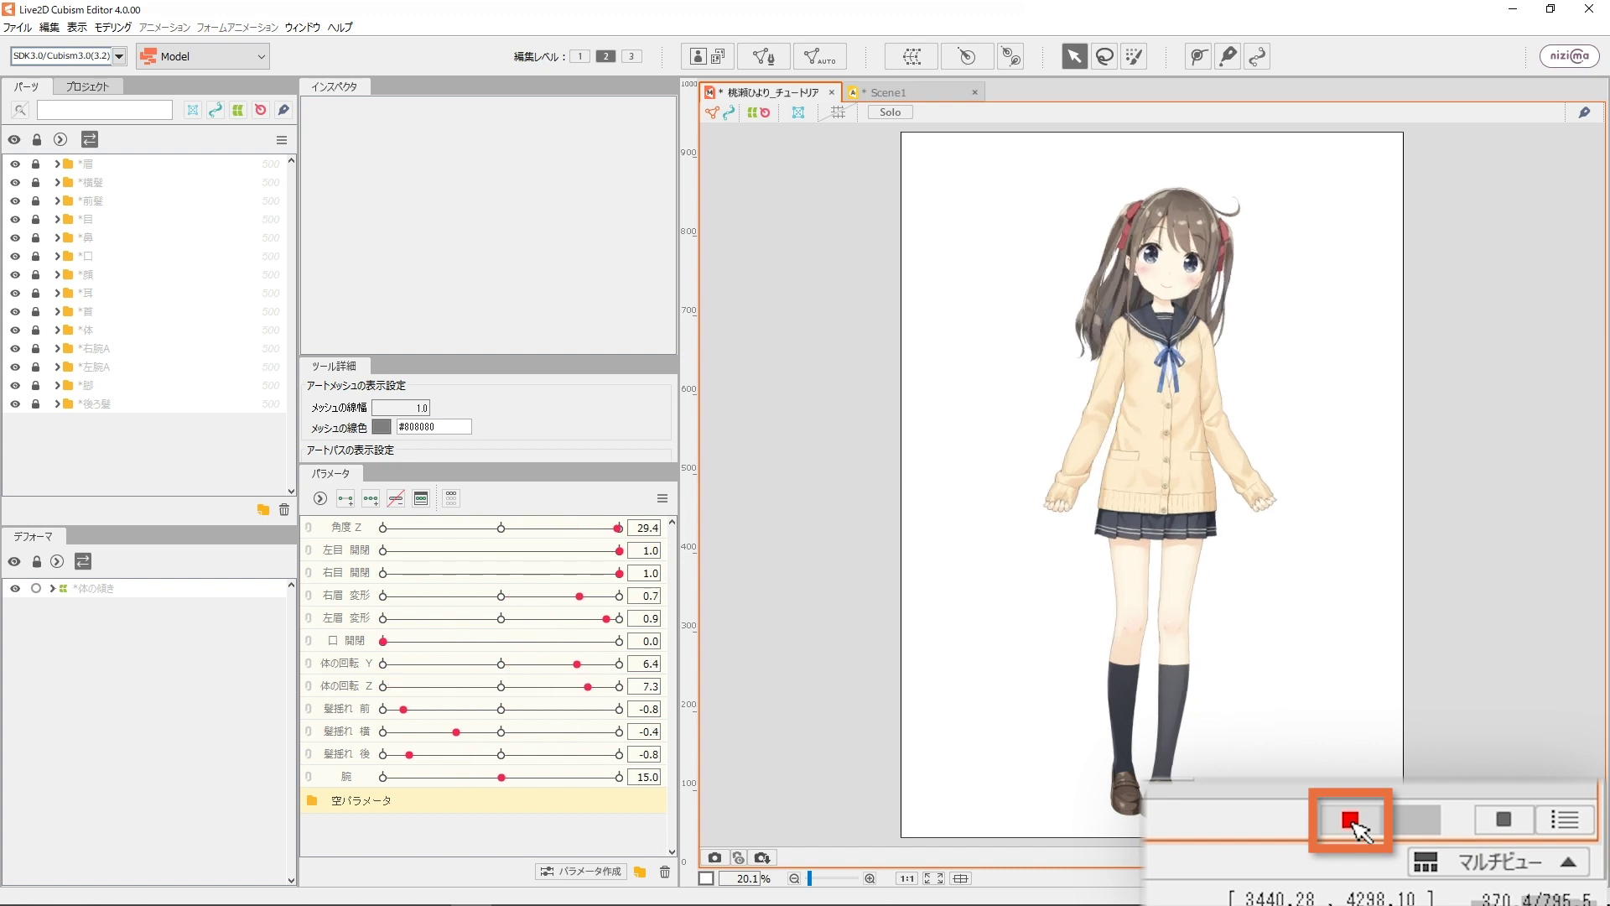
{"action": "left_click", "coordinate": [1481, 858]}
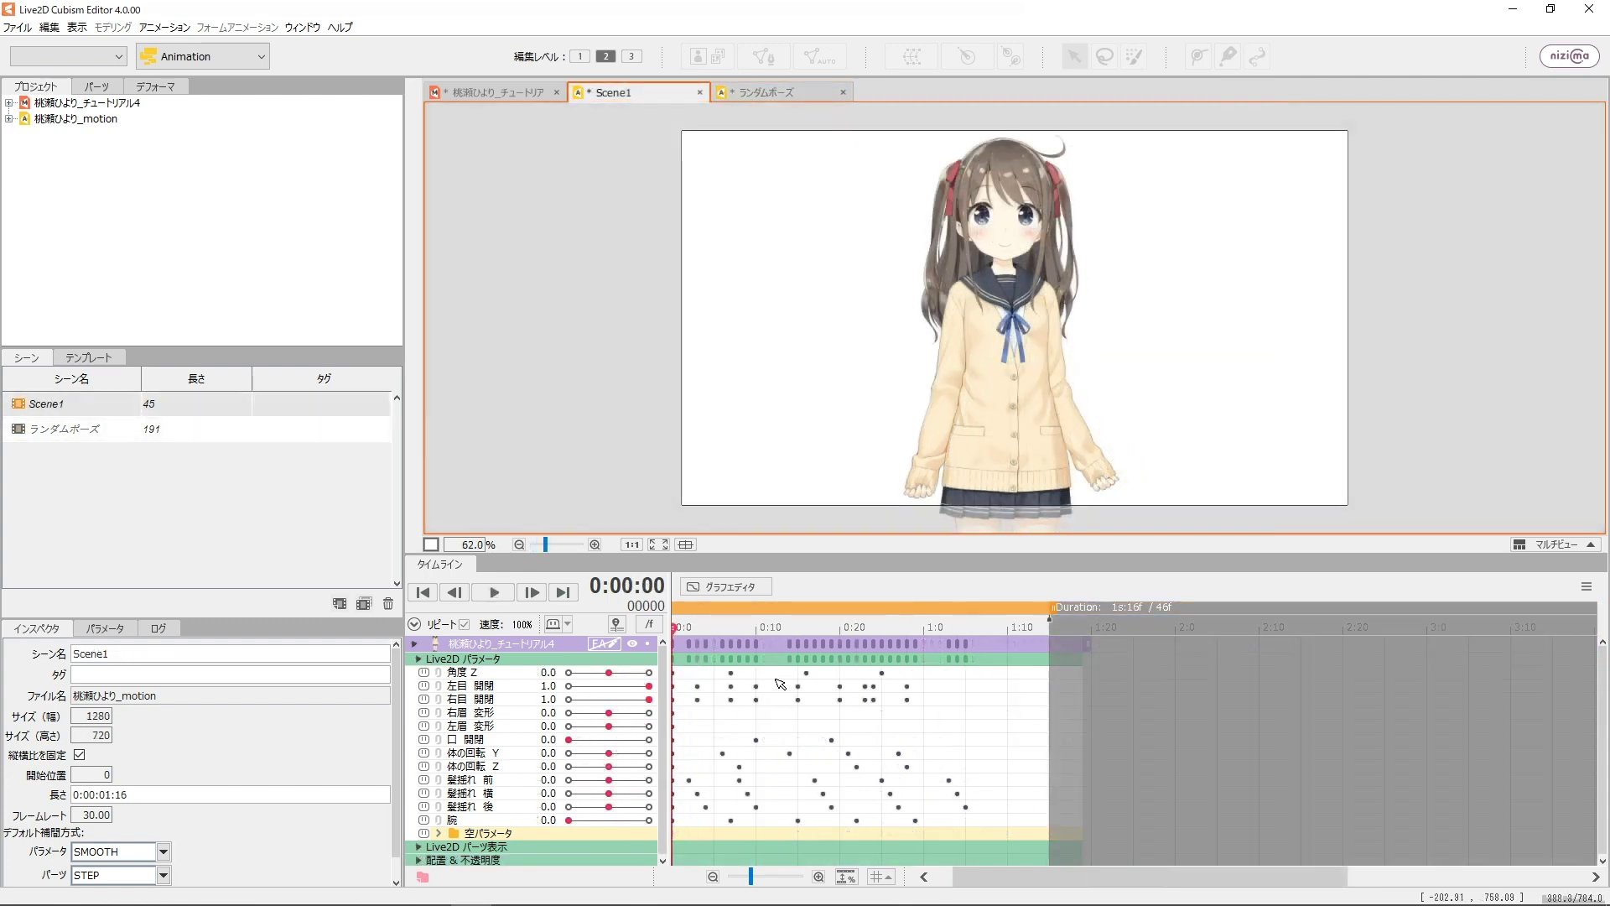
{"action": "left_click", "coordinate": [486, 591]}
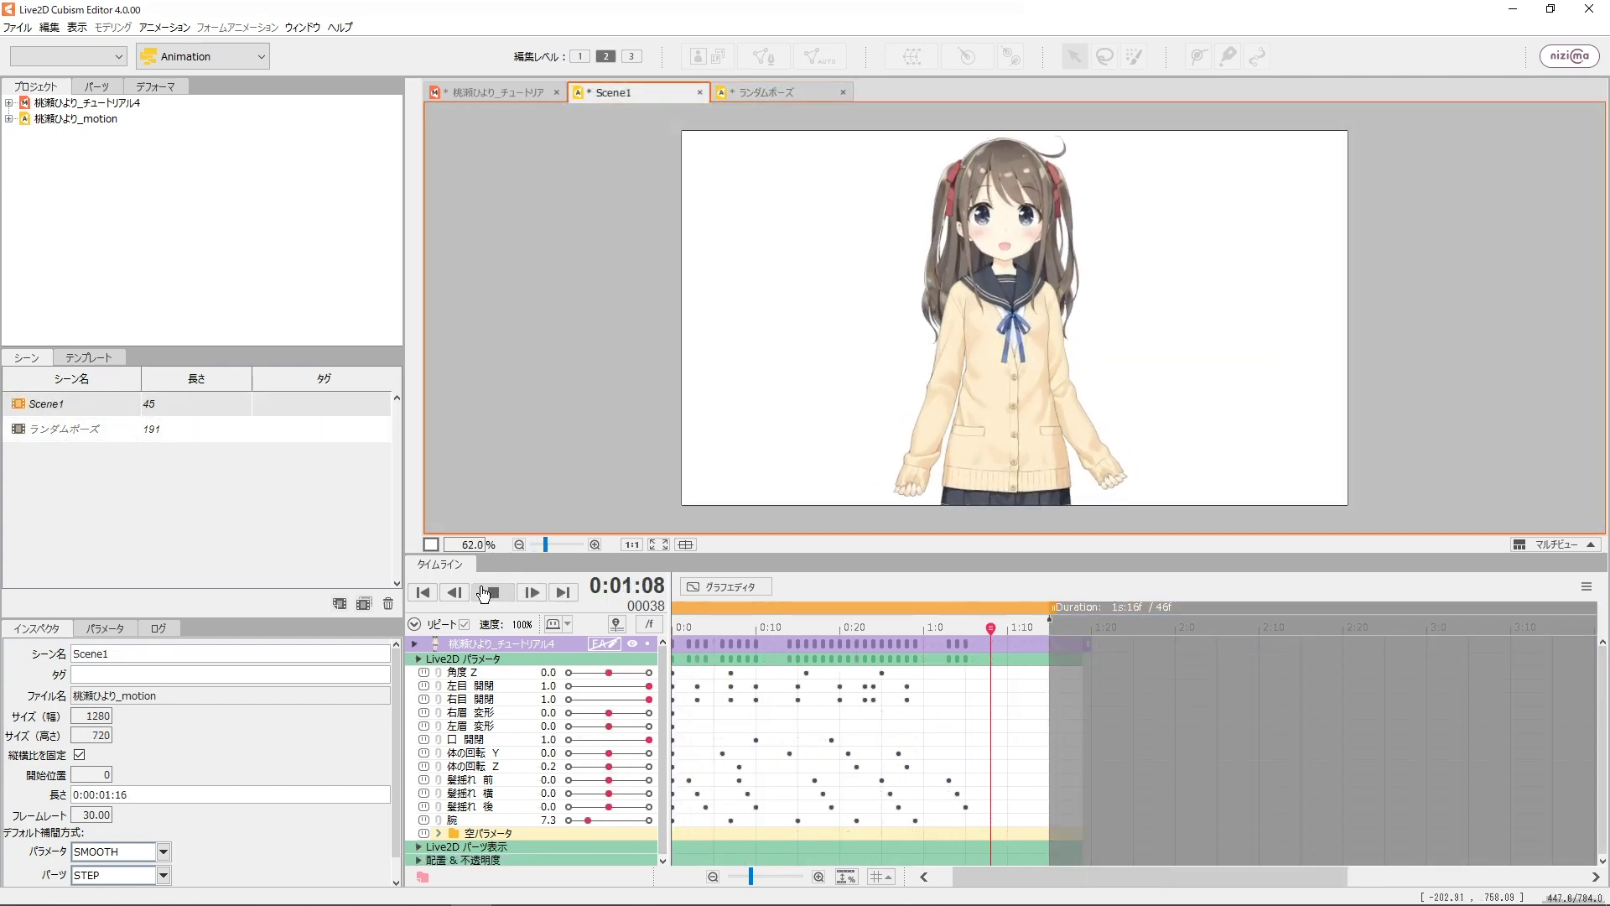